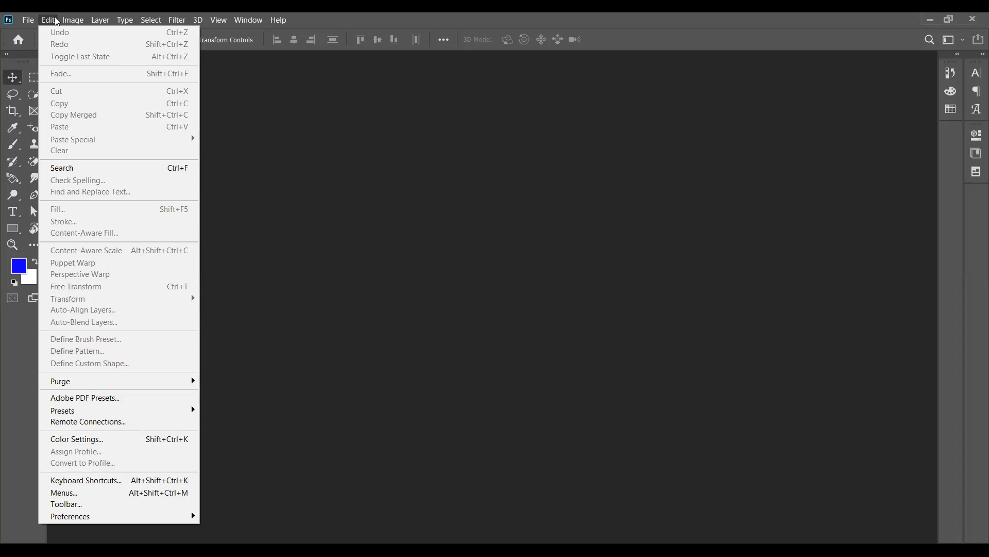
Browse the contents of Local Disk (F:) for an image to open.
left_click(476, 221)
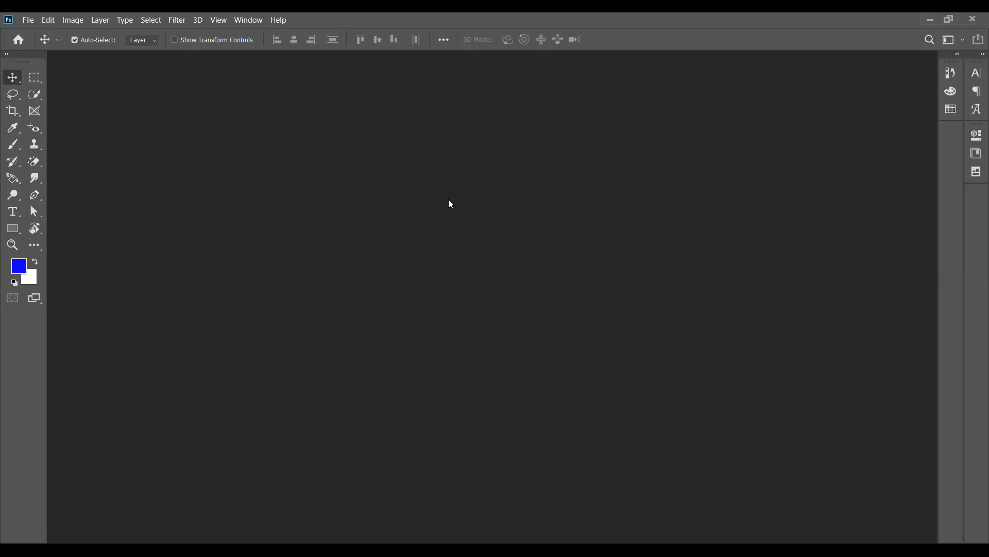
key("ctrl+o")
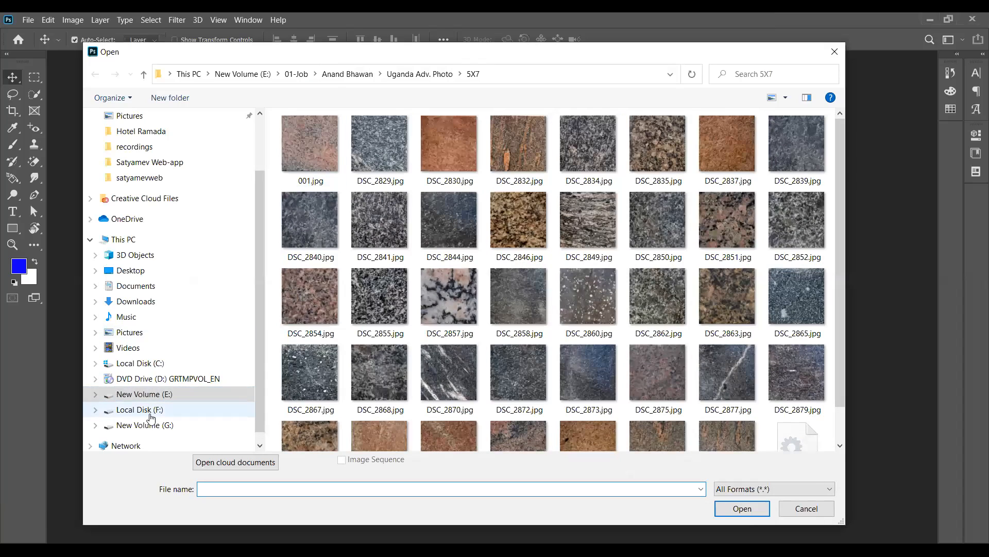
left_click(150, 415)
scroll(435, 227, "down", 10)
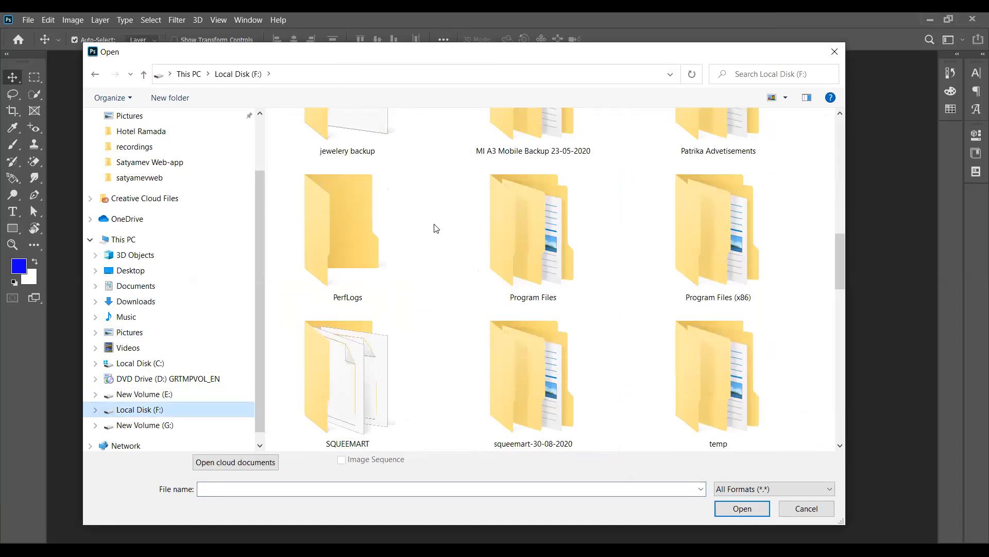
scroll(434, 223, "down", 5)
scroll(432, 216, "down", 5)
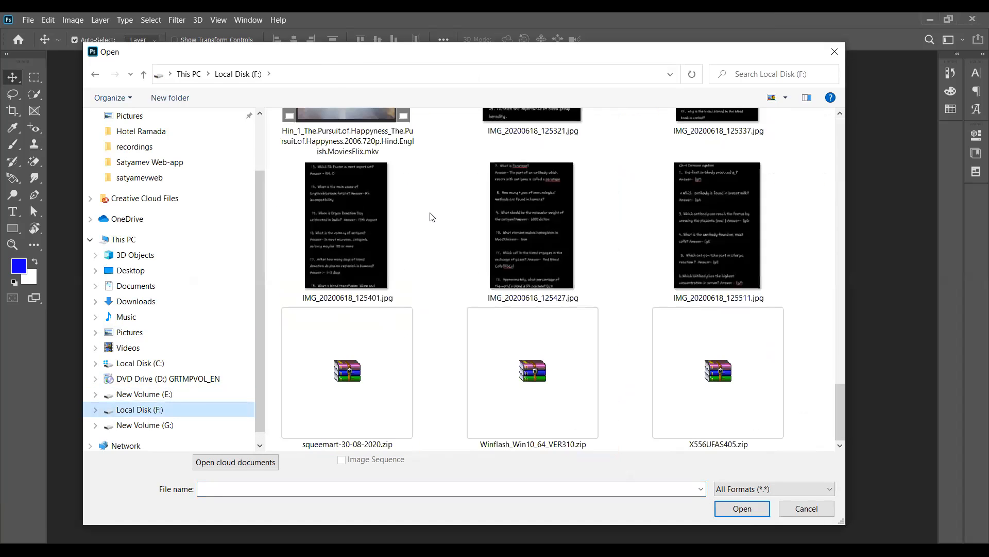
Go to the Clipart-1 folder inside "d drive of Office" on New Volume (G:).
left_click(145, 425)
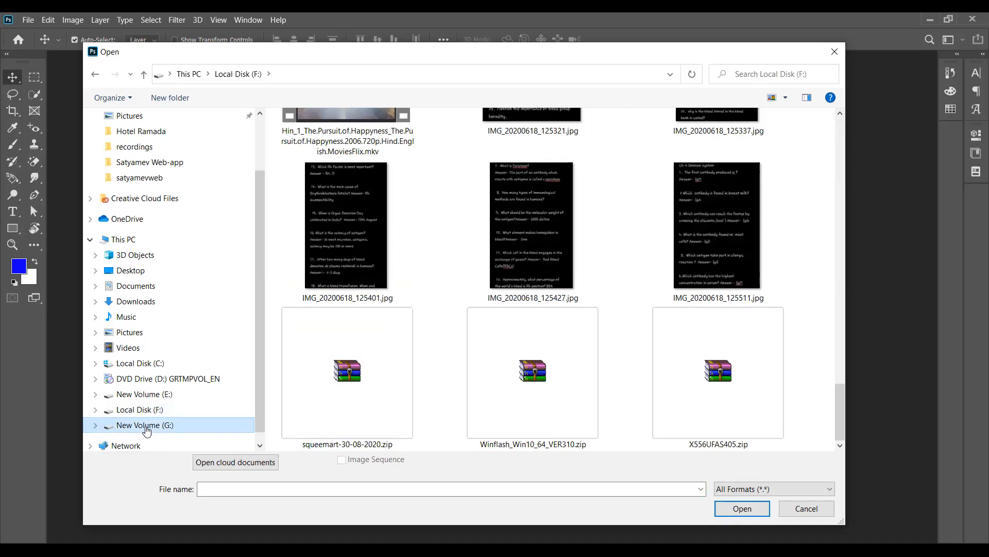
scroll(430, 232, "down", 6)
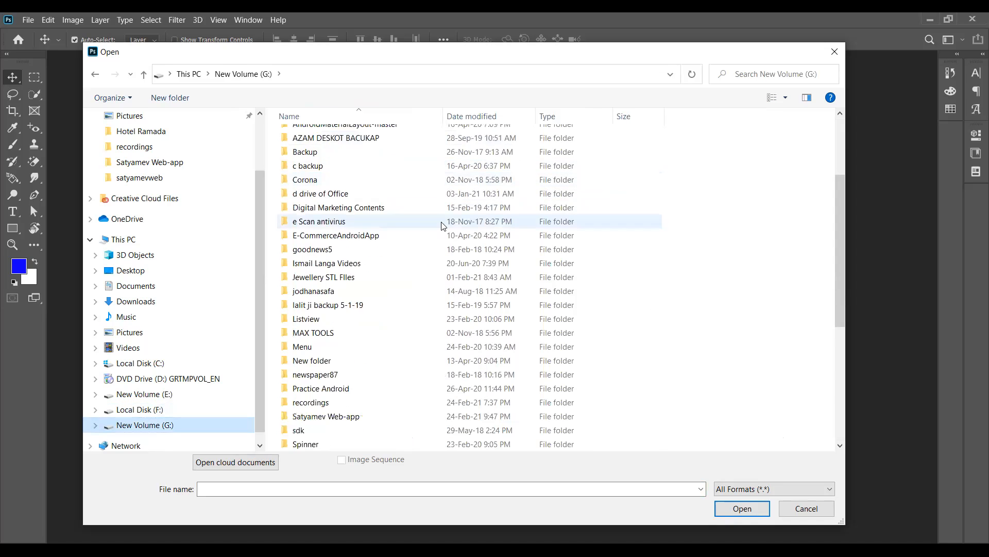
scroll(430, 232, "down", 3)
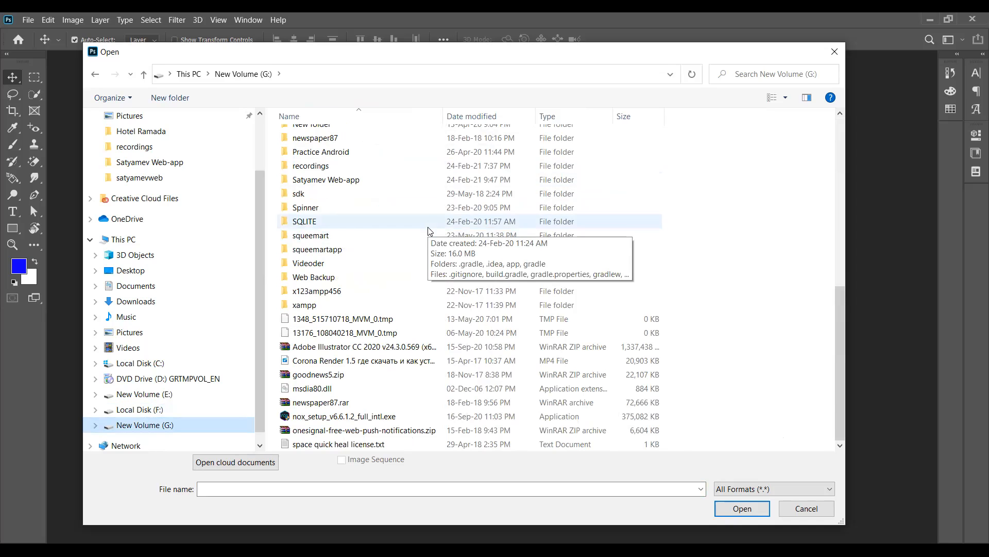
scroll(366, 225, "up", 5)
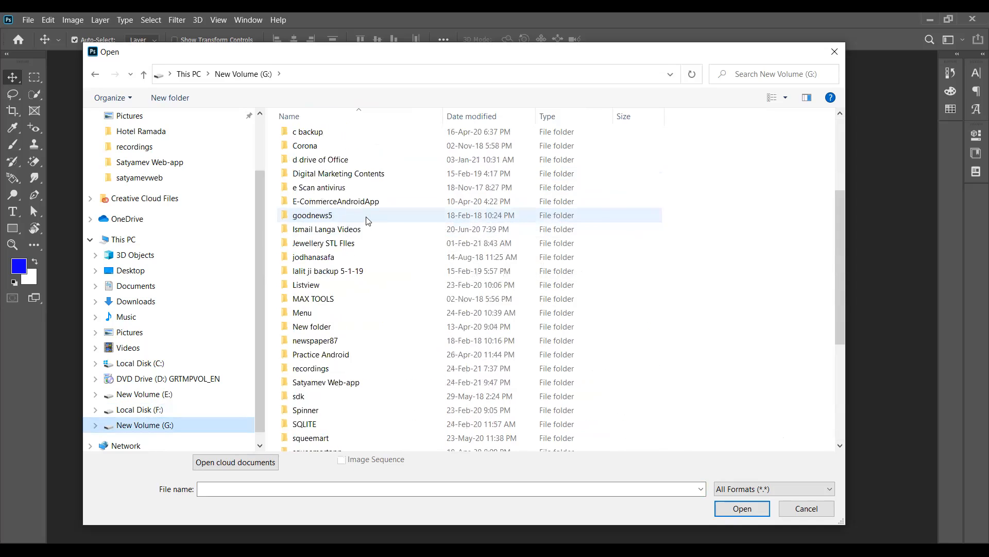
scroll(368, 221, "up", 1)
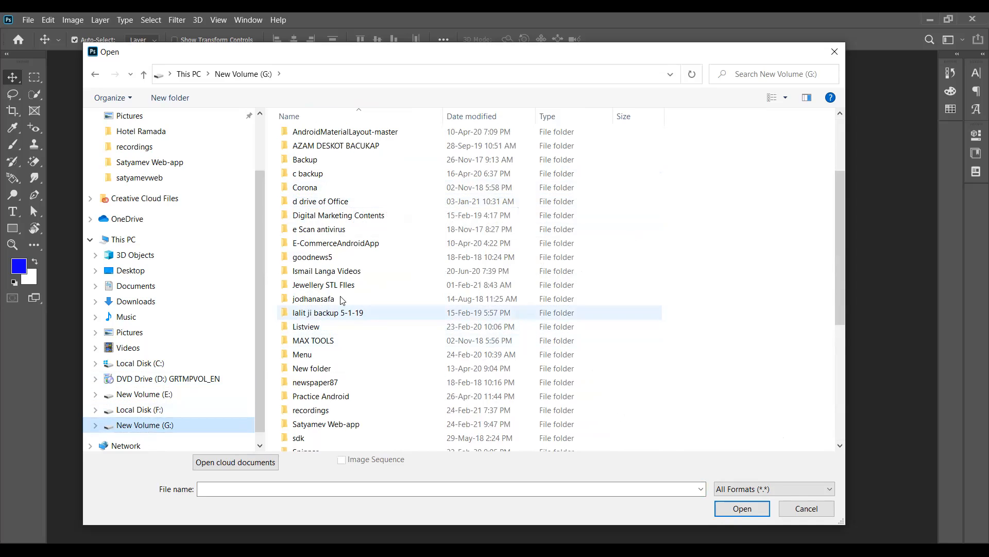
double_click(324, 202)
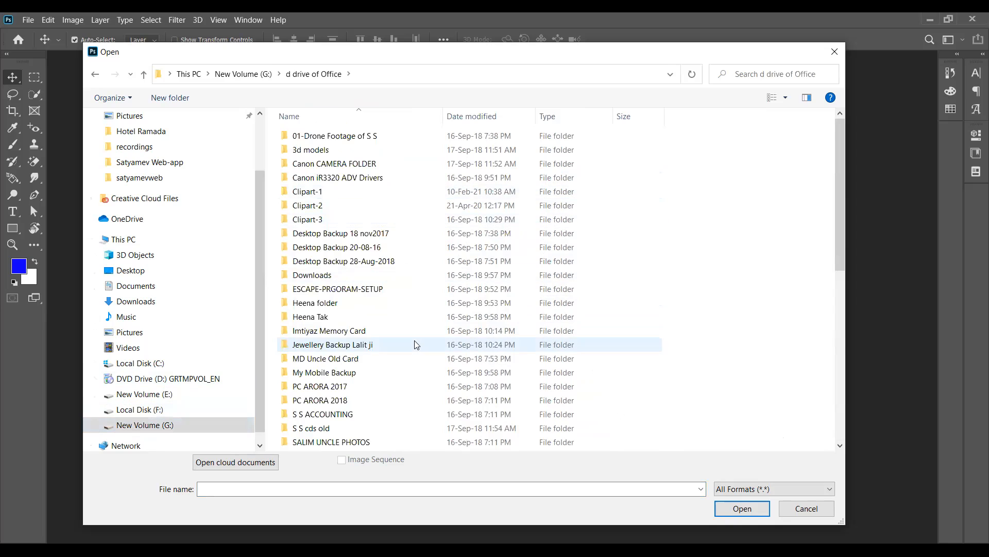
scroll(417, 345, "down", 1)
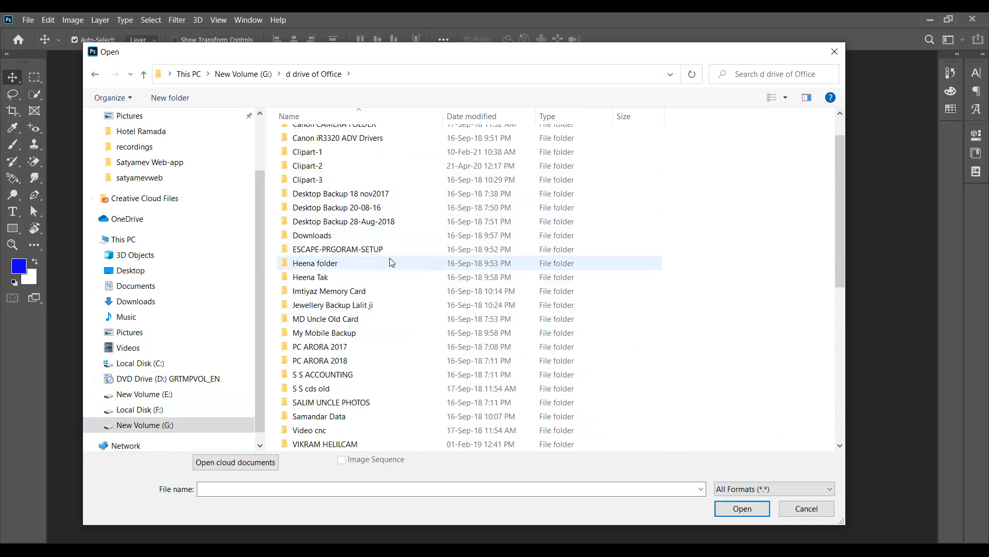
double_click(320, 152)
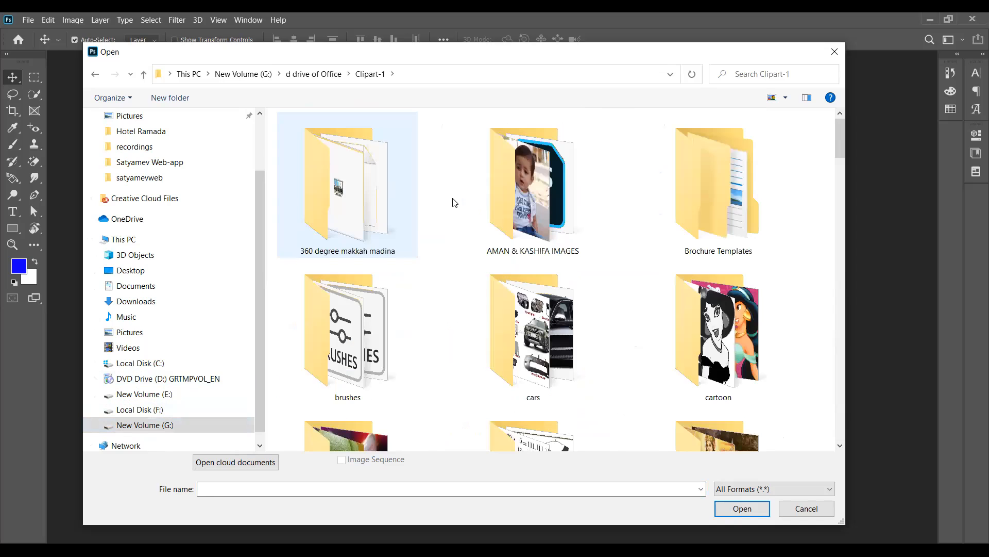
Open awesome-looking-honda-cbr-1000rr-bike-wallpaper.jpg and enlarge its document window so canvas surrounds the whole image.
scroll(533, 230, "down", 10)
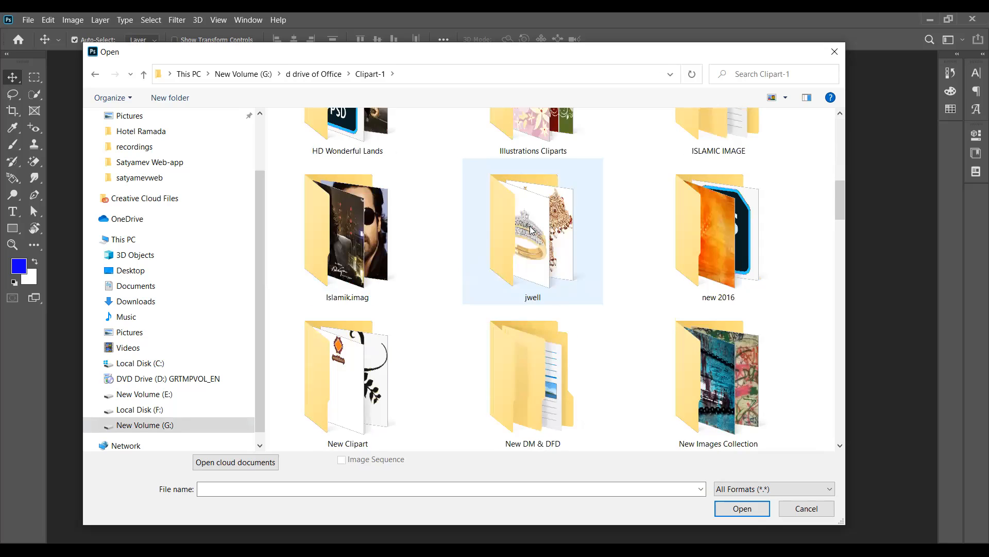
scroll(532, 231, "down", 5)
scroll(531, 230, "down", 5)
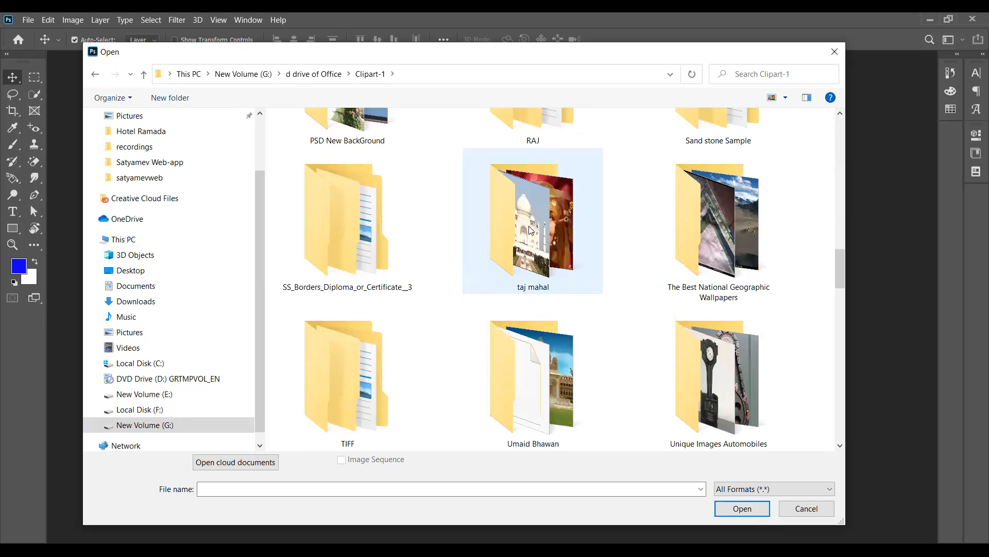
scroll(531, 230, "down", 4)
scroll(529, 231, "down", 5)
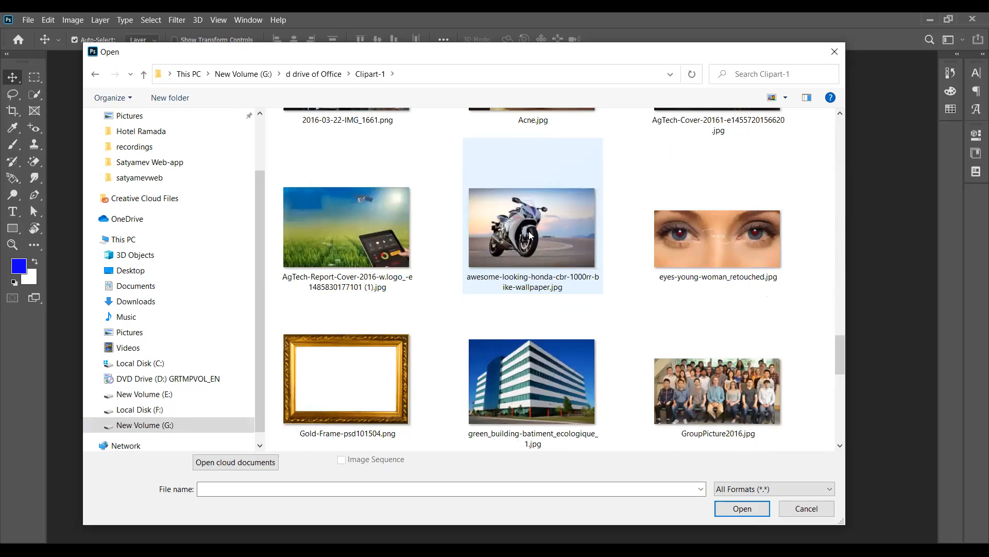
left_click(530, 231)
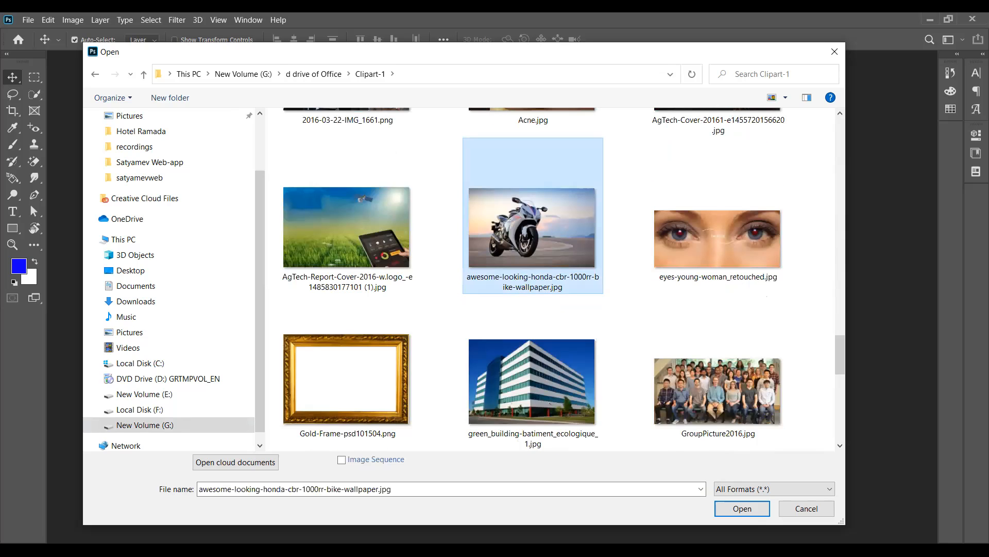
double_click(509, 230)
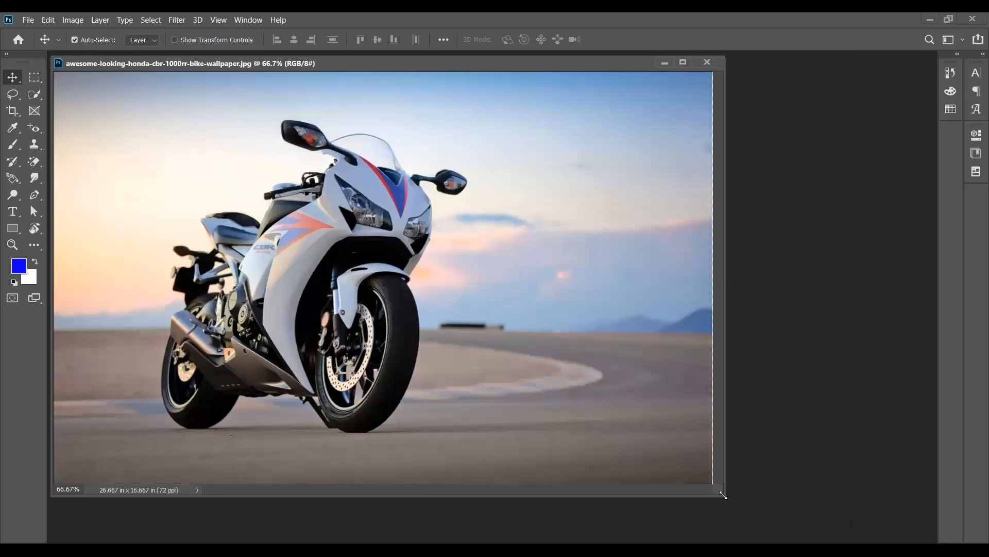
left_click_drag(723, 494, 796, 517)
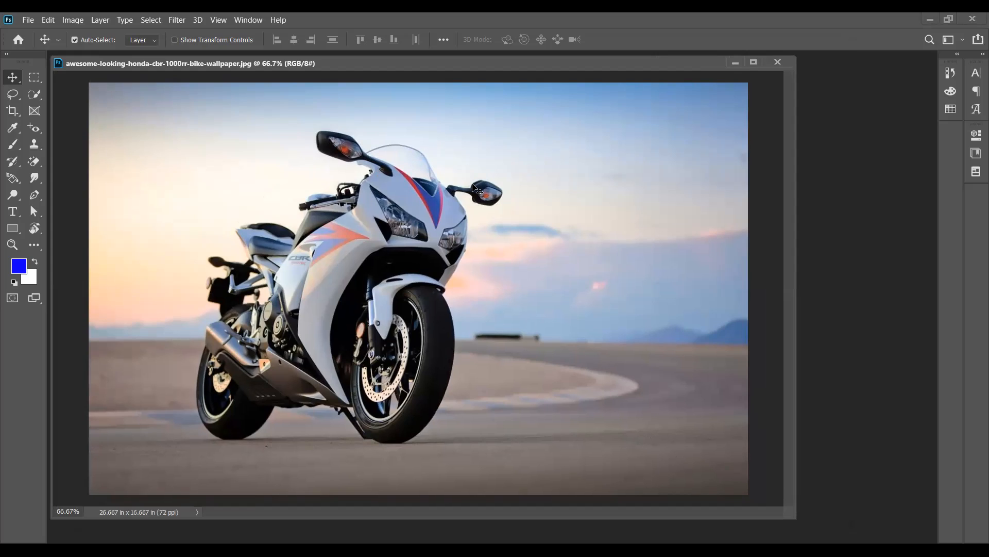
Convert the locked Background into a regular layer named Layer 0 and move the Layers panel beside the image window.
key("F7")
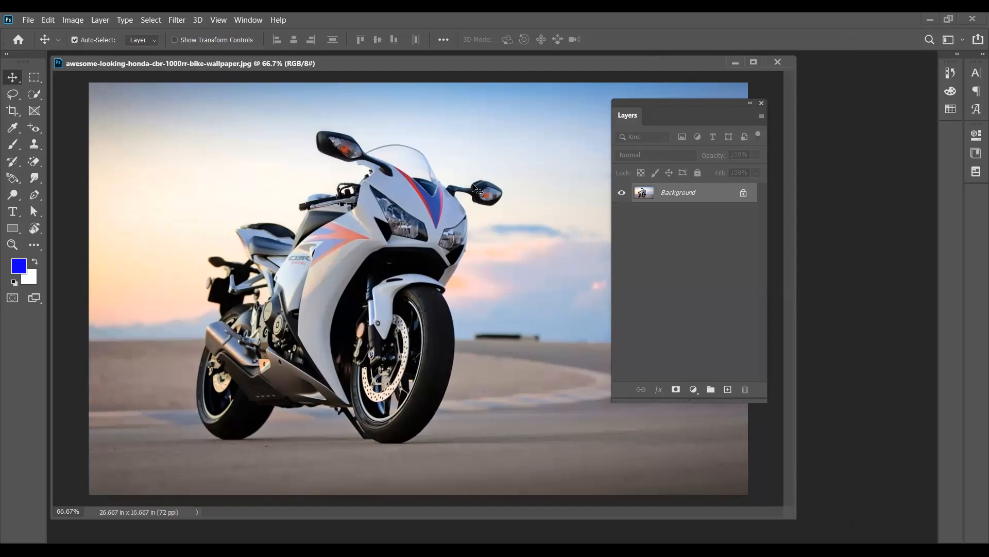
double_click(651, 198)
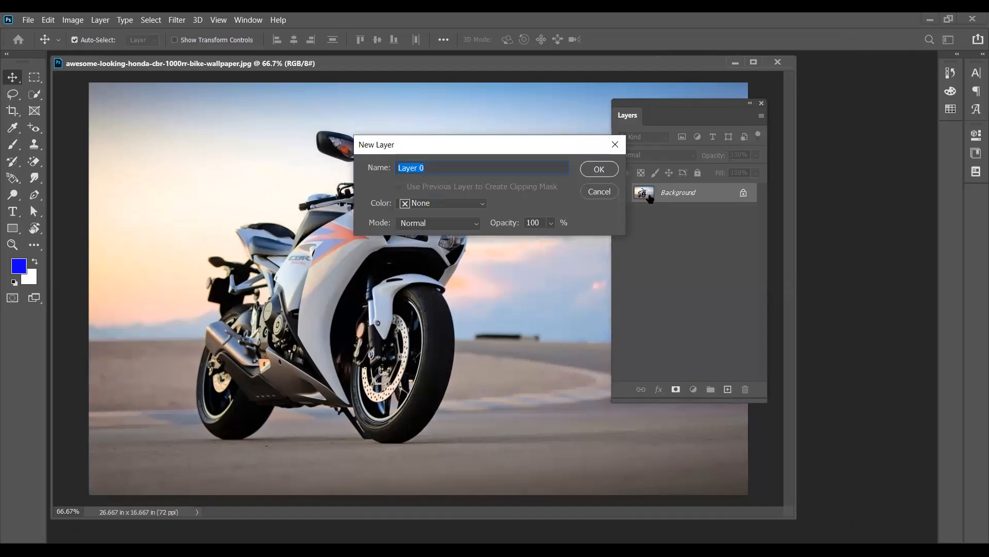
left_click(601, 168)
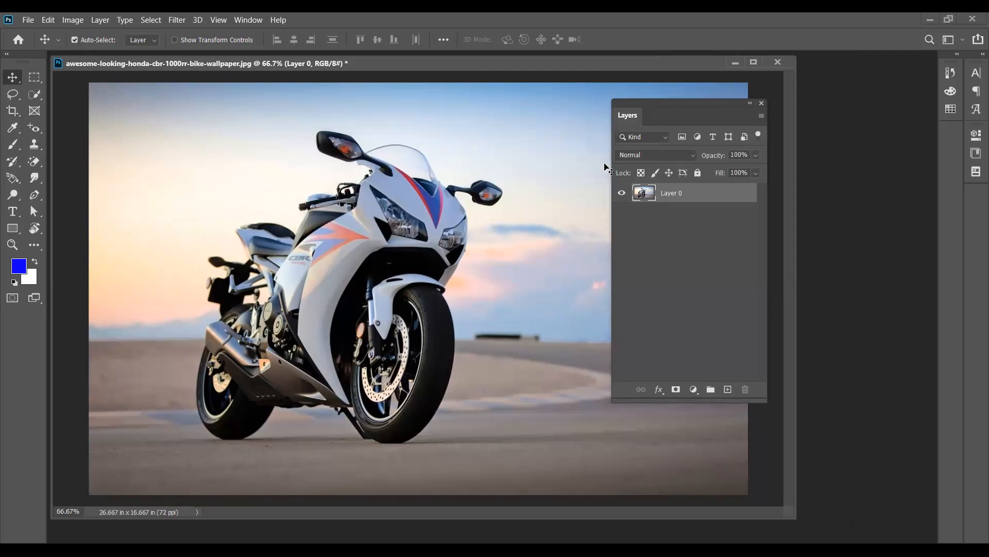
left_click_drag(700, 102, 889, 215)
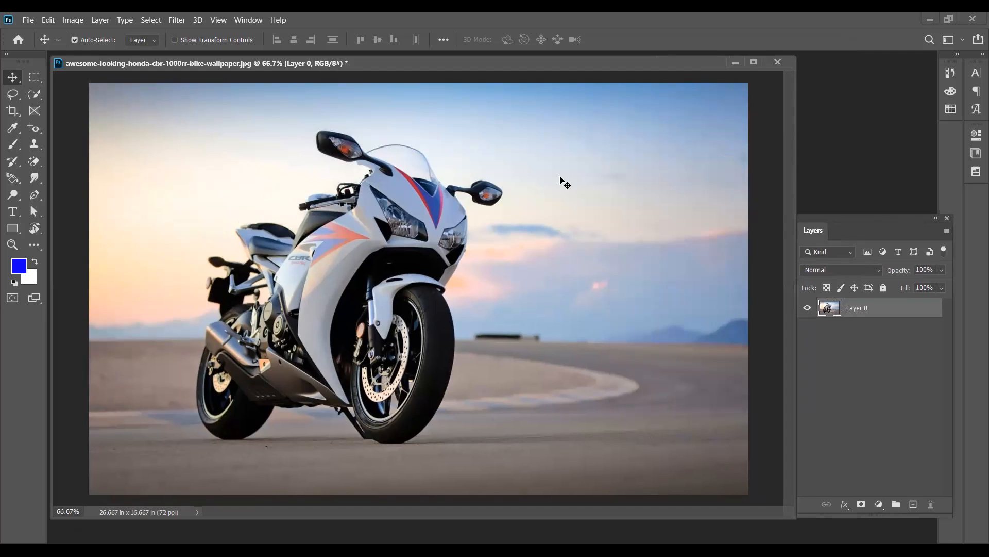
Start Puppet Warp on Layer 0 and pin both mirrors, the base of each wheel and the motorcycle's tail.
left_click(48, 20)
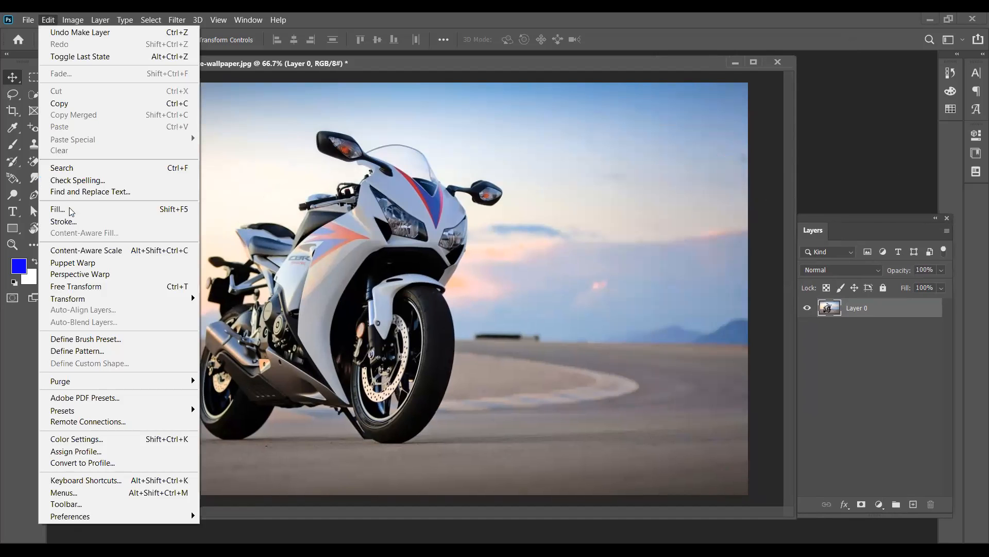
left_click(83, 265)
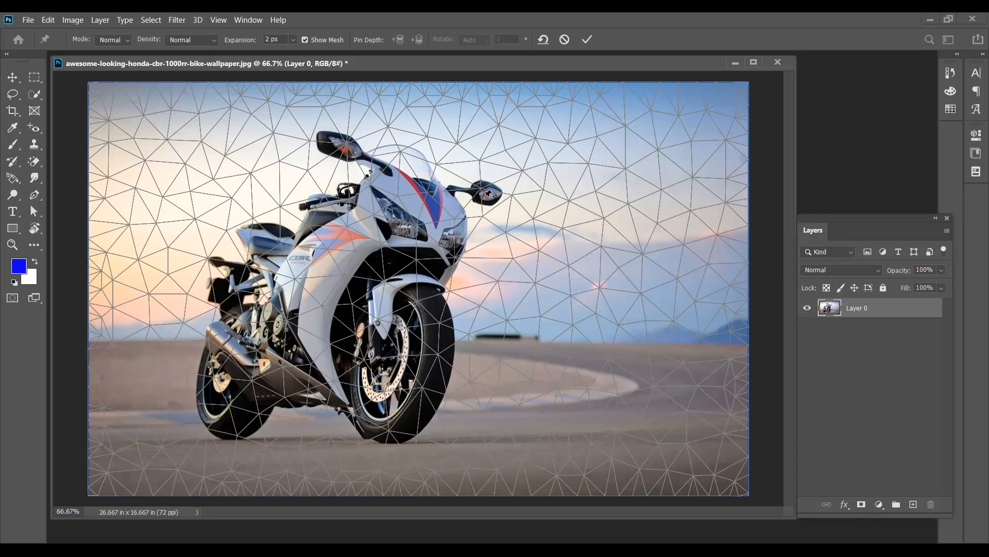
mouse_move(489, 192)
left_mouse_down()
mouse_move(488, 166)
mouse_move(491, 199)
mouse_move(487, 191)
left_mouse_up()
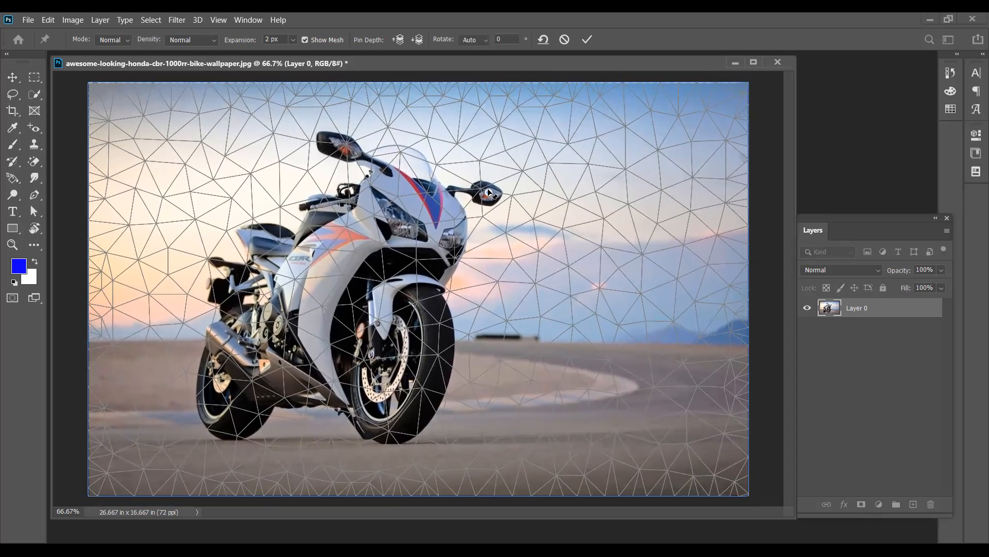
left_click(341, 150)
mouse_move(489, 192)
left_mouse_down()
mouse_move(489, 170)
mouse_move(459, 207)
mouse_move(489, 193)
left_mouse_up()
left_click(397, 437)
left_click(231, 430)
left_click(216, 263)
Pin the front fairing and shift it slightly down, and pull new pins on both wheels and the rear plate outwards.
left_click_drag(429, 212, 430, 227)
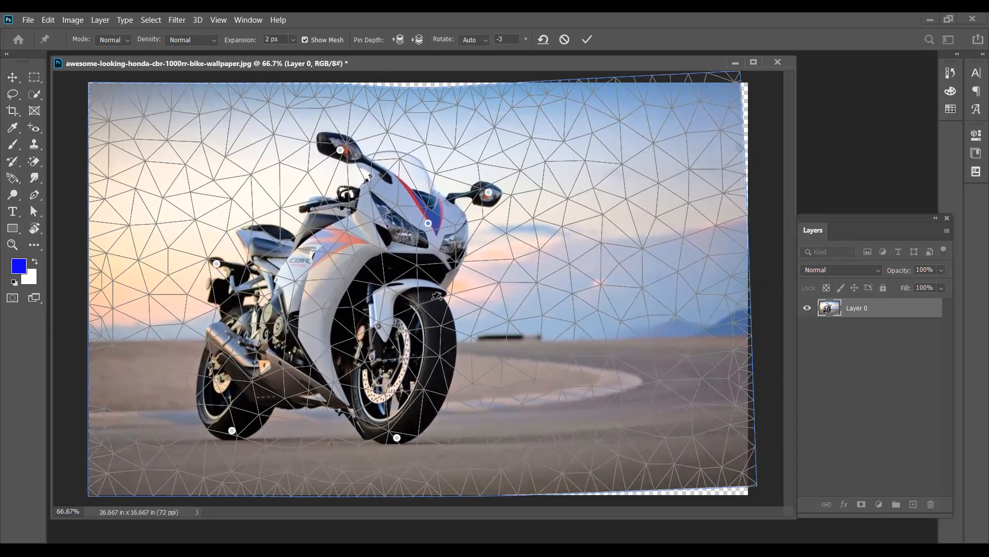
left_click(470, 168)
left_click(463, 162)
left_click_drag(426, 407, 444, 389)
left_click_drag(209, 399, 191, 404)
left_click_drag(211, 288, 196, 303)
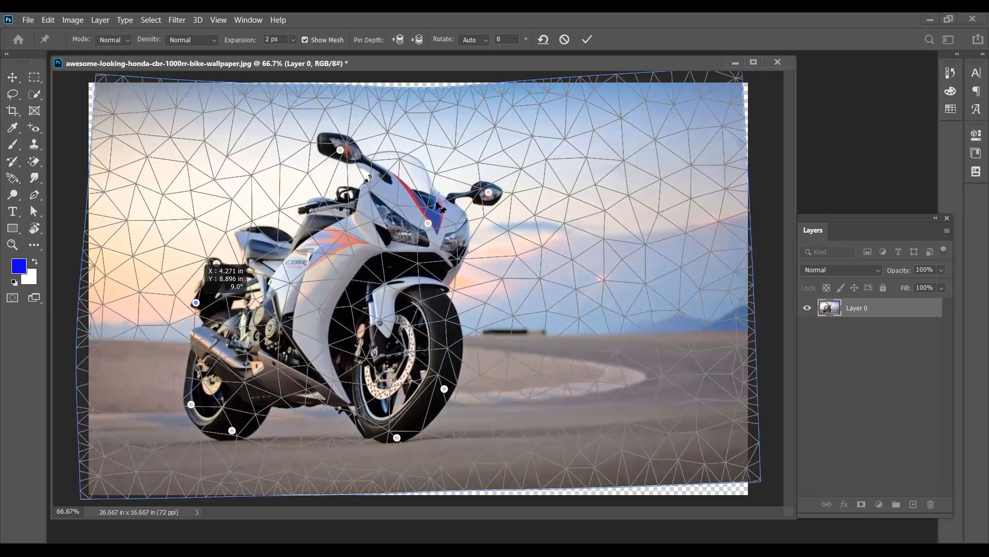
Add pins on the windshield and pull them up and outwards to make the windshield taller.
left_click(464, 194)
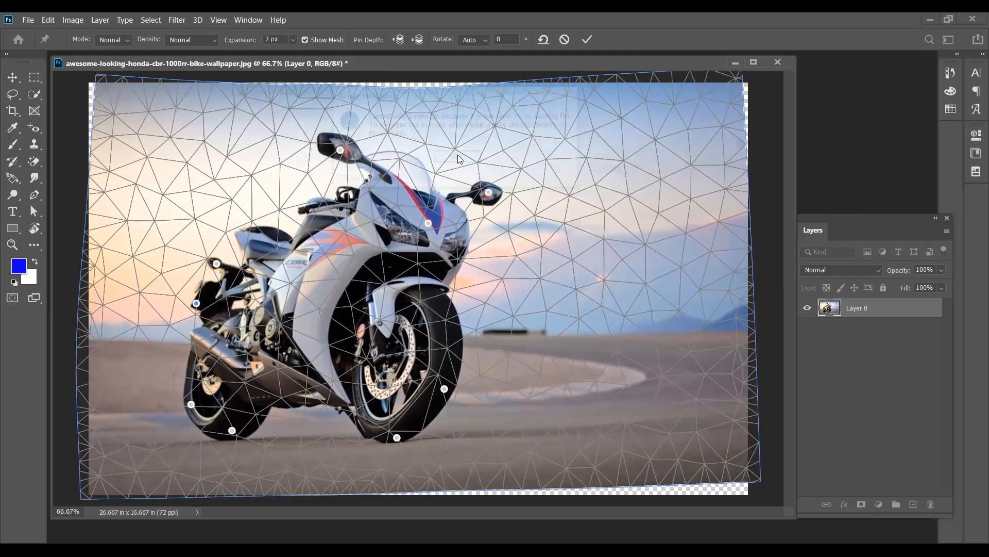
left_click(457, 157)
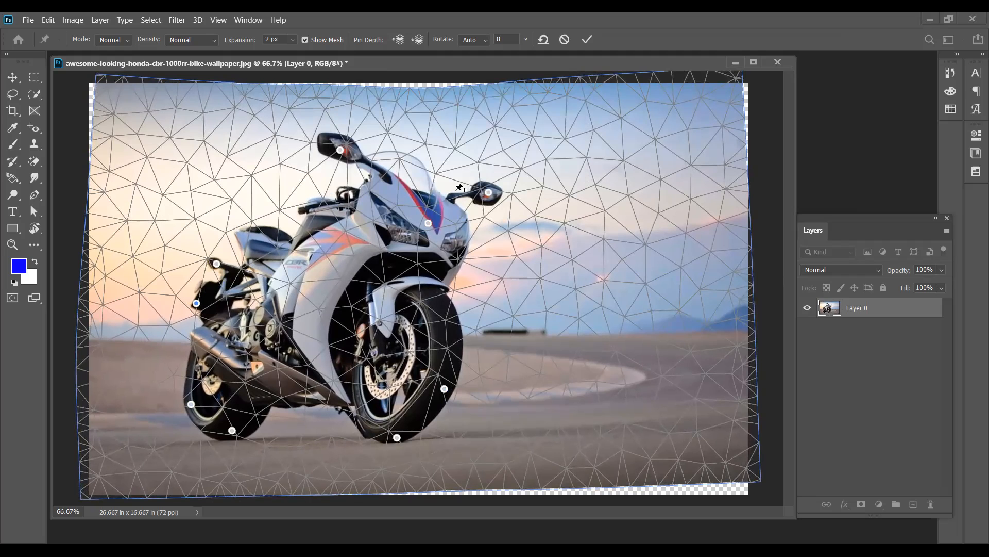
left_click(459, 190)
key("Return")
left_click(432, 176)
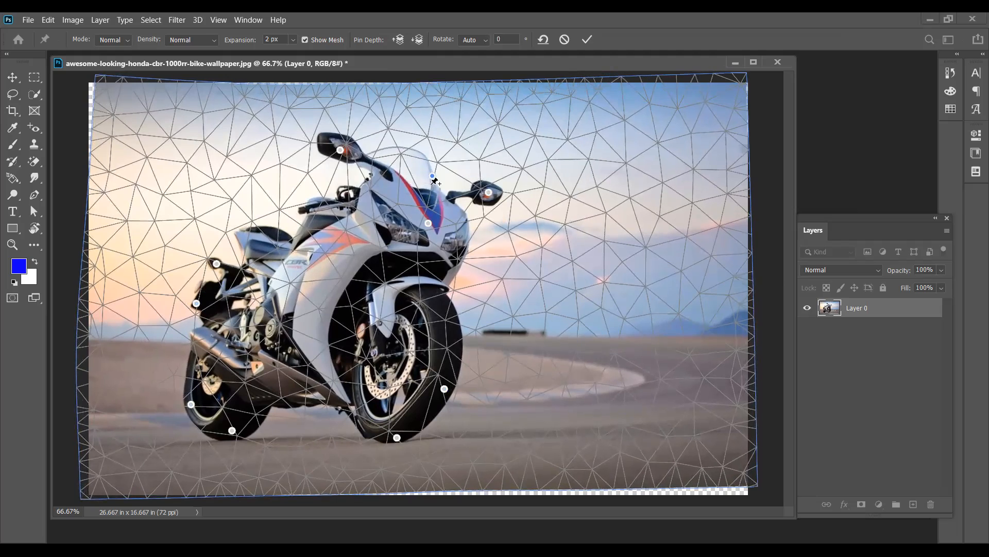
left_click_drag(432, 176, 383, 124)
left_click(488, 192)
Pin the headlights, reshape the side fairing, seat, handlebar and lower body with dragged pins, and commit the warp.
left_click(396, 222)
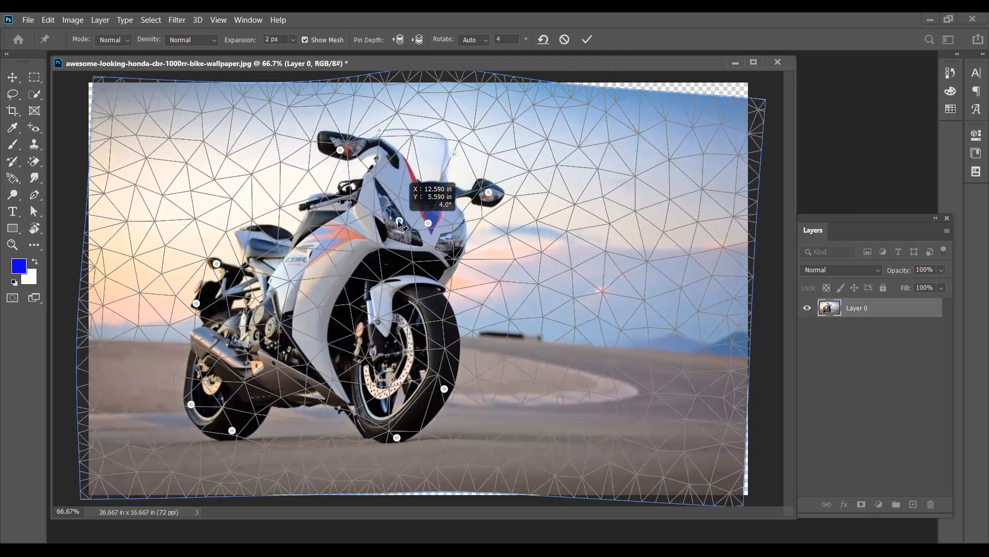
left_click_drag(452, 245, 451, 248)
left_click_drag(343, 260, 344, 296)
left_click_drag(261, 250, 230, 242)
mouse_move(314, 199)
left_mouse_down()
mouse_move(313, 186)
mouse_move(302, 209)
left_mouse_up()
left_click_drag(299, 383, 303, 409)
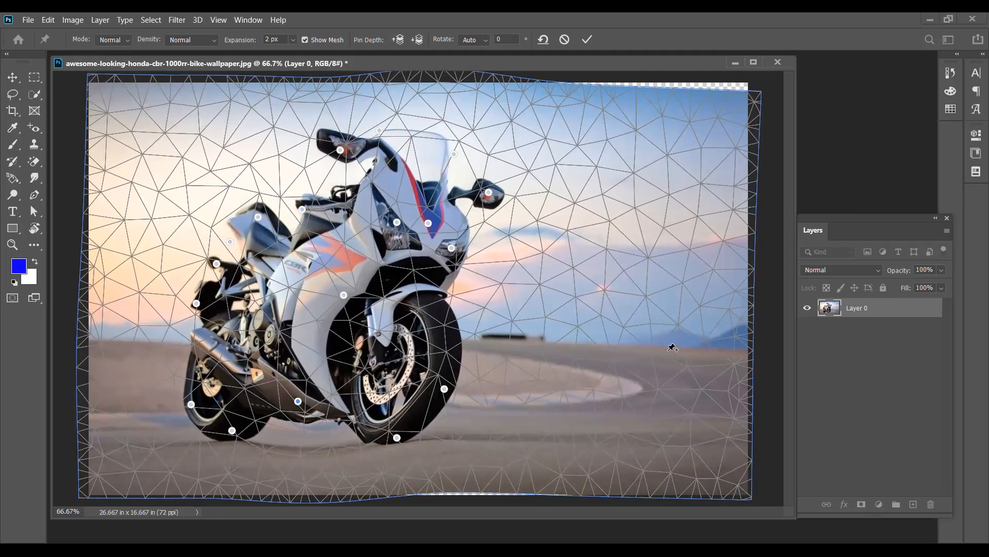
key("Return")
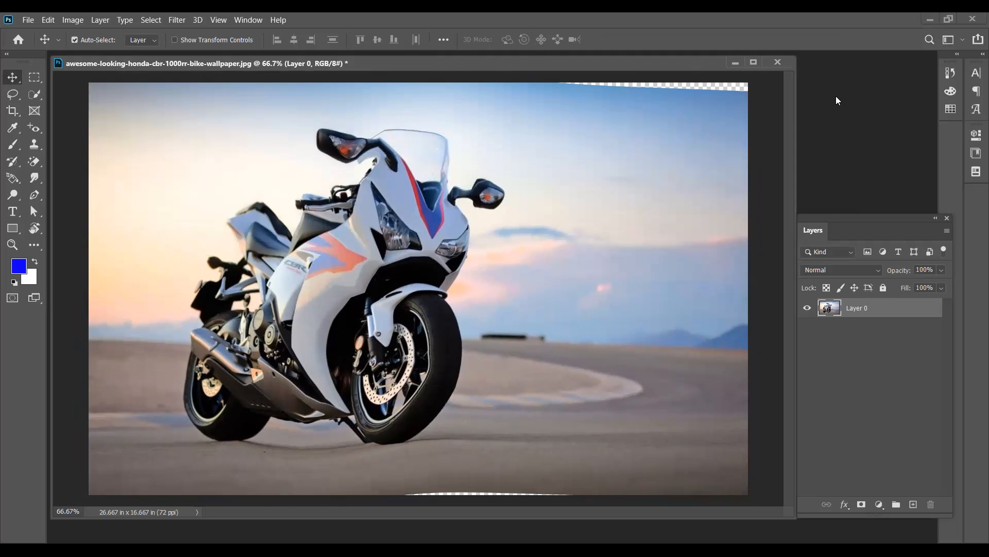
Open the parked car photo DSC_5712.JPG from the image folders inside Clipart-1.
key("ctrl+o")
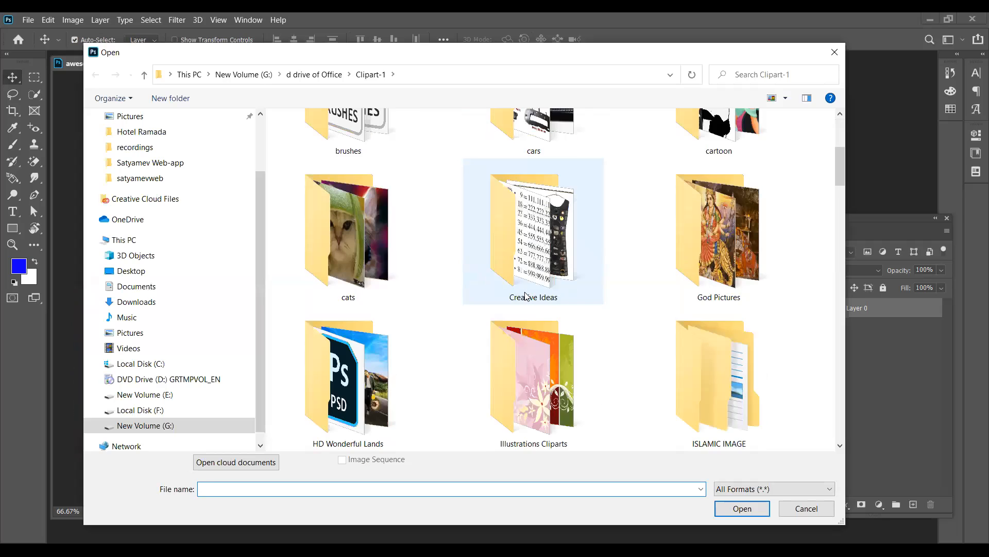
scroll(526, 296, "up", 3)
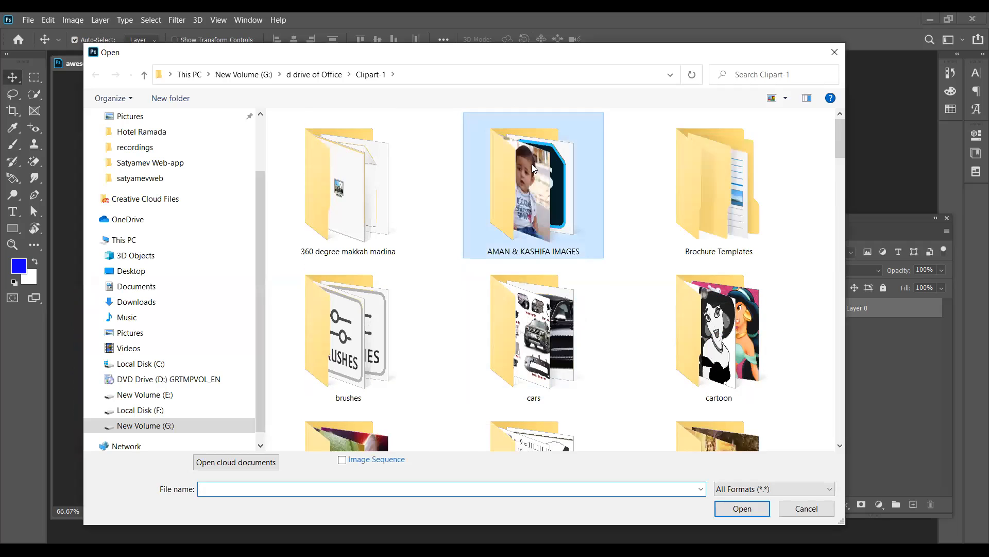
double_click(489, 244)
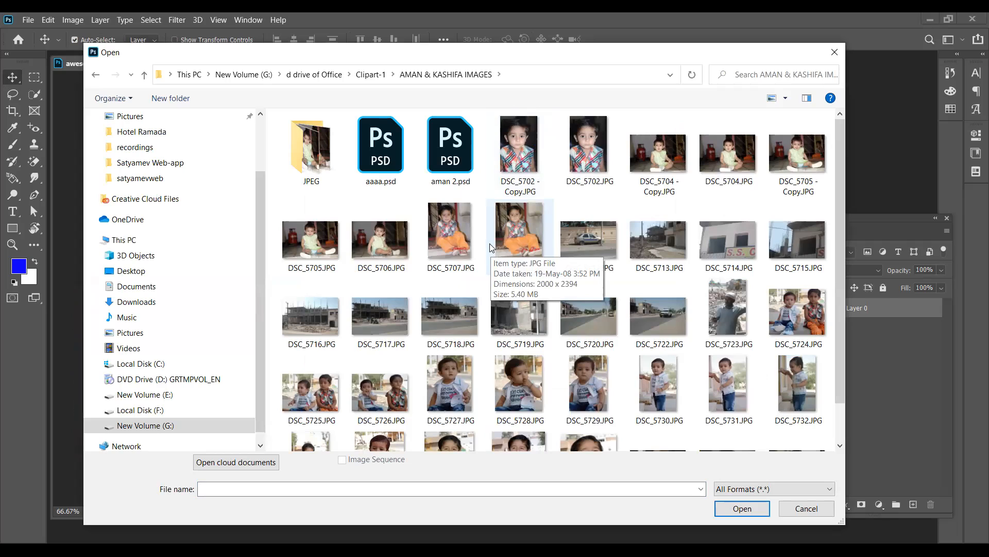
double_click(589, 245)
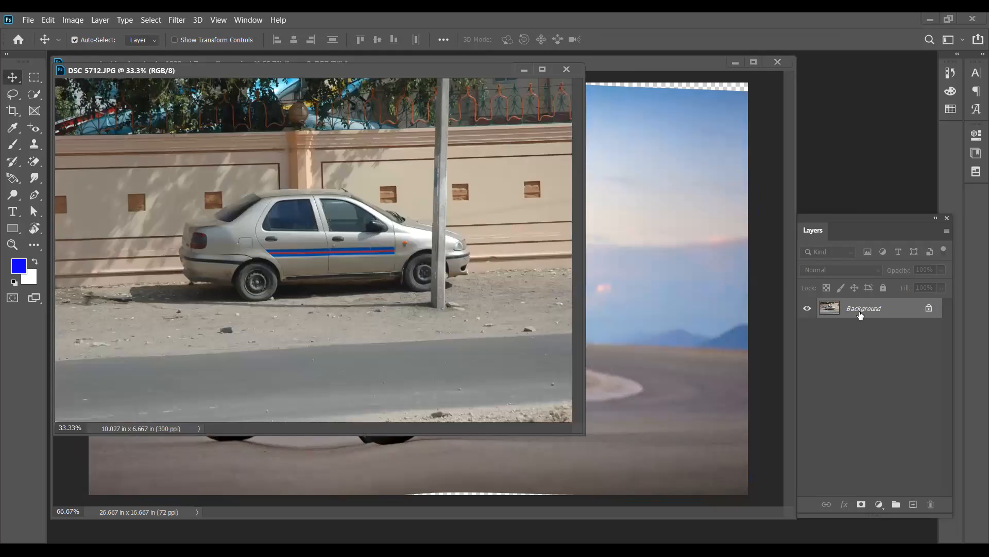
Convert the car photo's locked Background into a regular layer with the default settings.
key("alt+l")
key("n")
key("b")
key("Return")
Start Puppet Warp on the car, pin the headlight, windshield base, boot, rear window and rear underside, and pull the rear fender down.
left_click(48, 19)
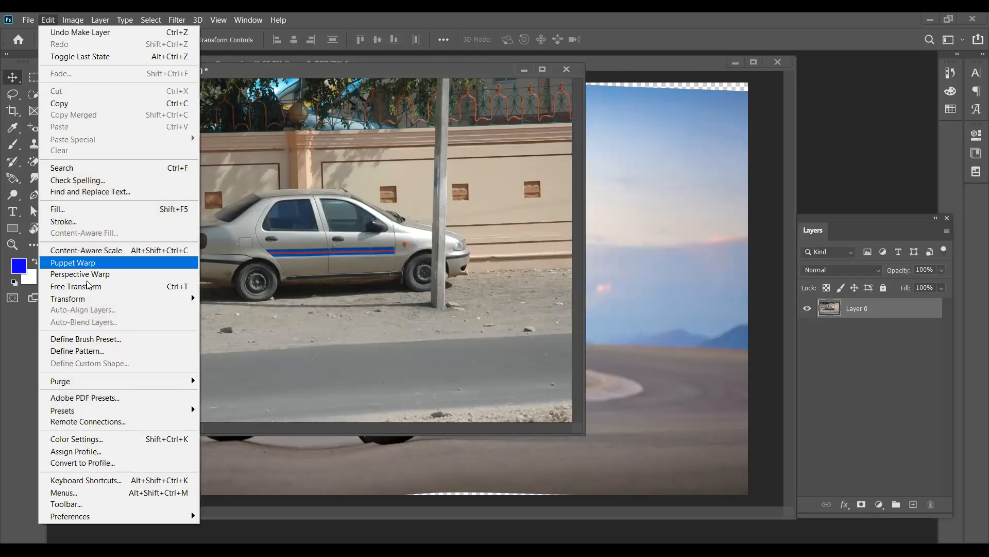
left_click(67, 261)
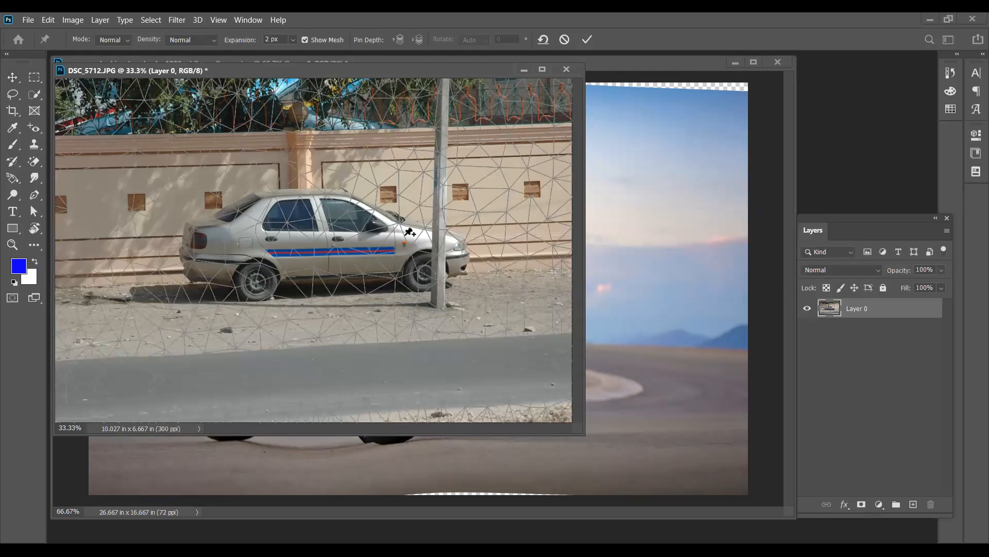
left_click(460, 246)
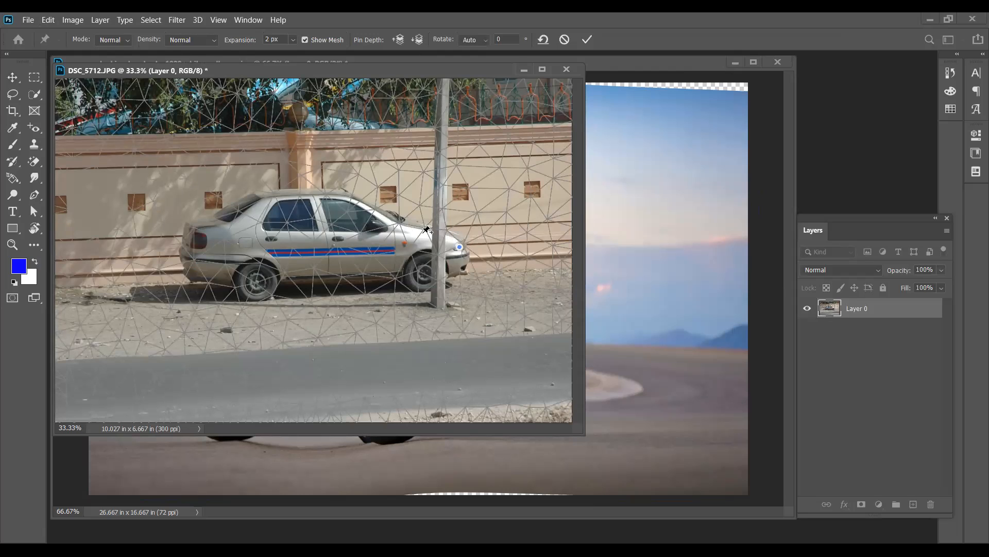
left_click(386, 218)
left_click(191, 228)
left_click(248, 210)
left_click(226, 284)
left_click_drag(229, 223, 229, 243)
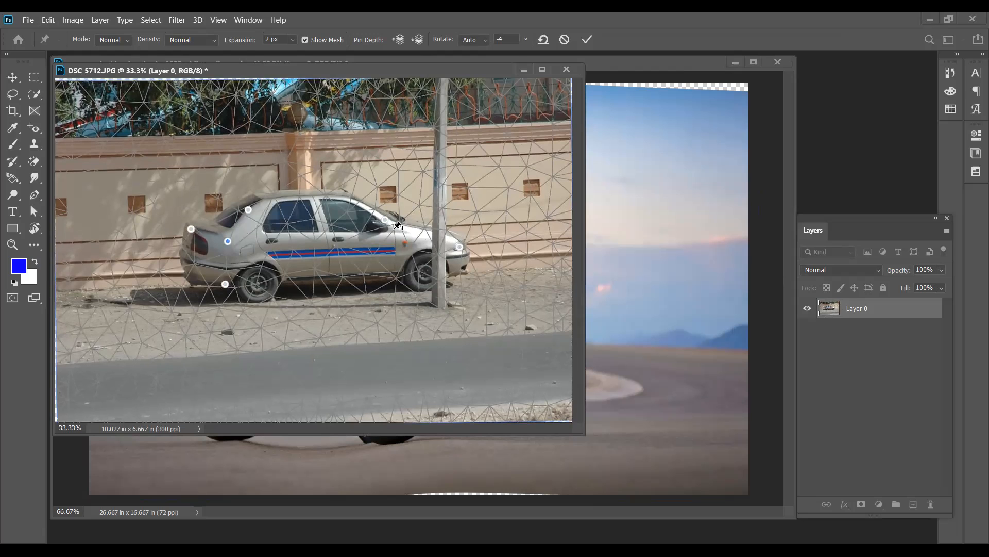
Pin the bonnet slightly higher and pull new pins along the roof upwards to raise the roofline.
left_click_drag(419, 225, 415, 221)
left_click_drag(310, 191, 348, 183)
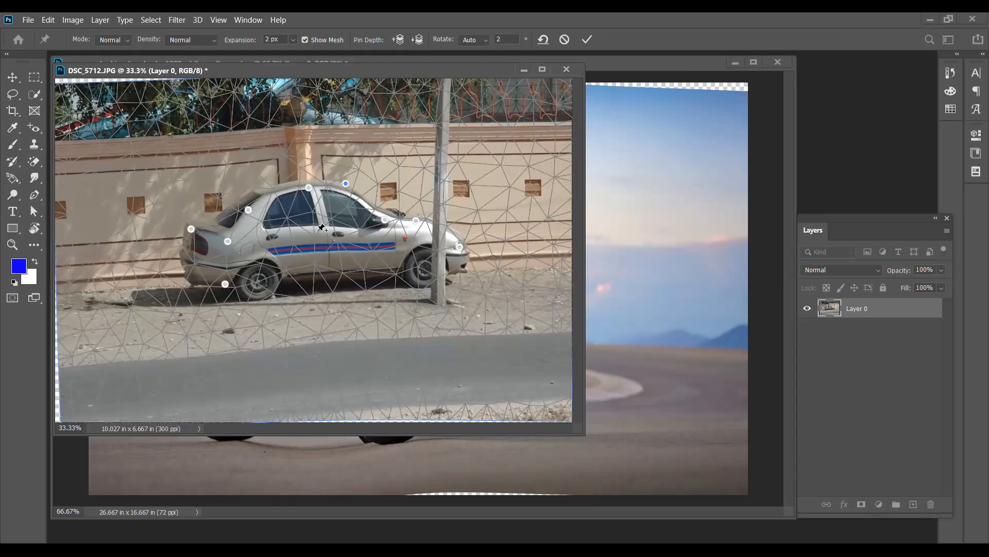
left_click_drag(264, 189, 265, 188)
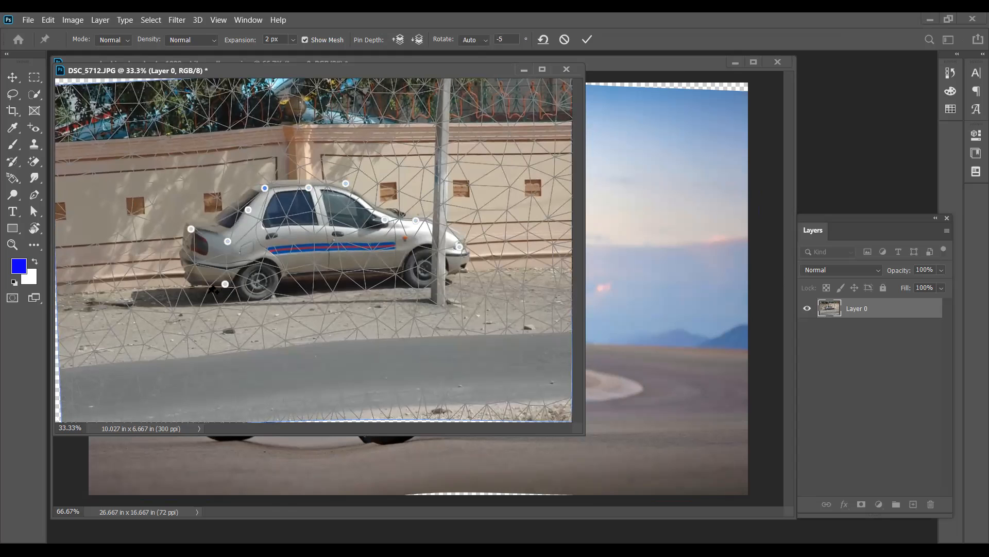
Pull the rear bumper's lower corner outwards and pin the underside between the wheels, moving it slightly down.
left_click_drag(190, 294, 245, 295)
left_click(370, 289)
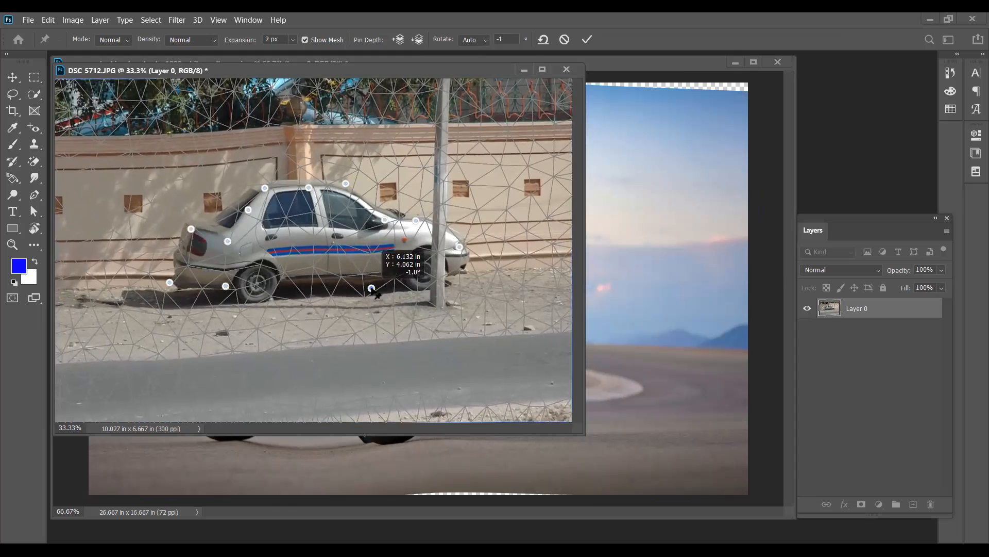
left_click_drag(316, 291, 316, 294)
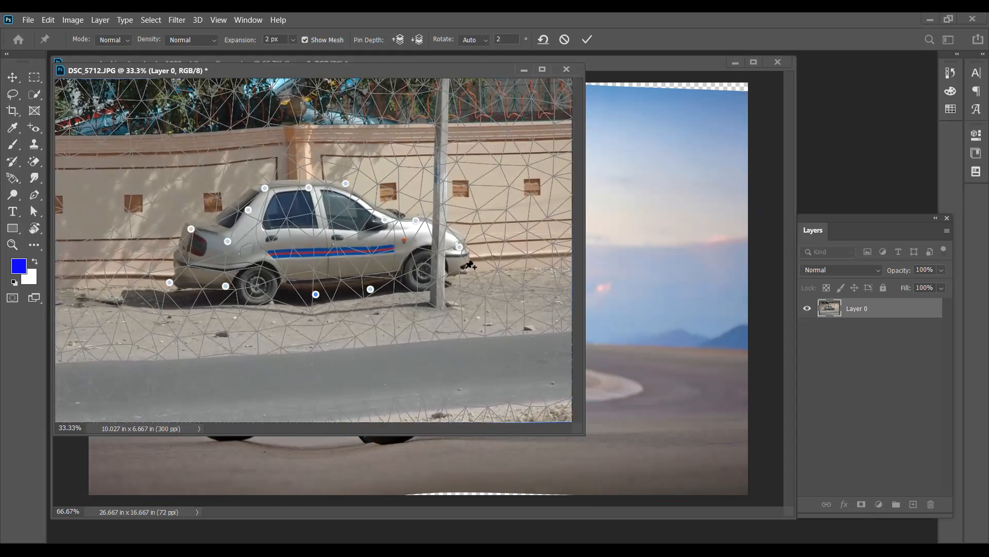
Pull the front bumper down and outwards, raise the front edge of the bonnet, and commit the warp.
left_click_drag(471, 263, 475, 270)
left_click(458, 230)
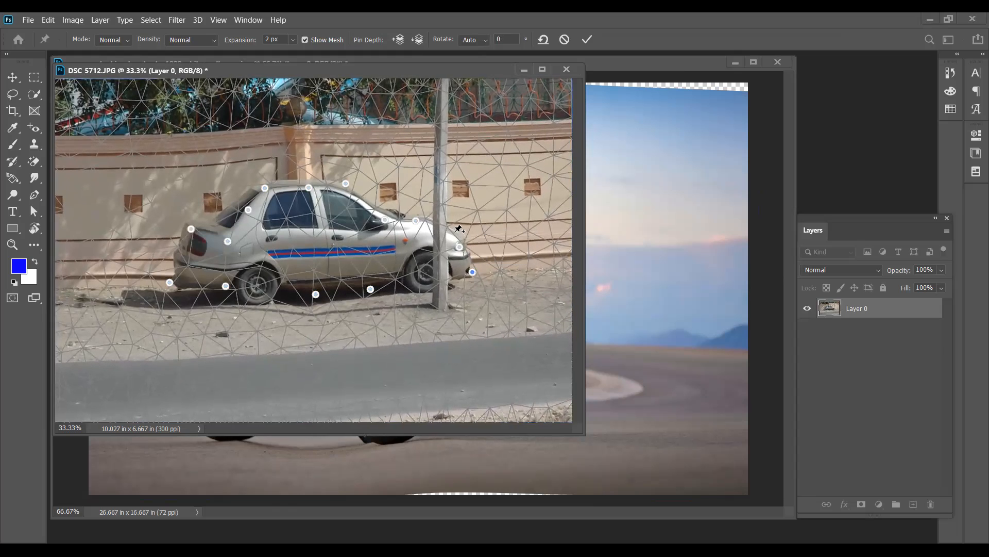
left_click_drag(458, 230, 454, 217)
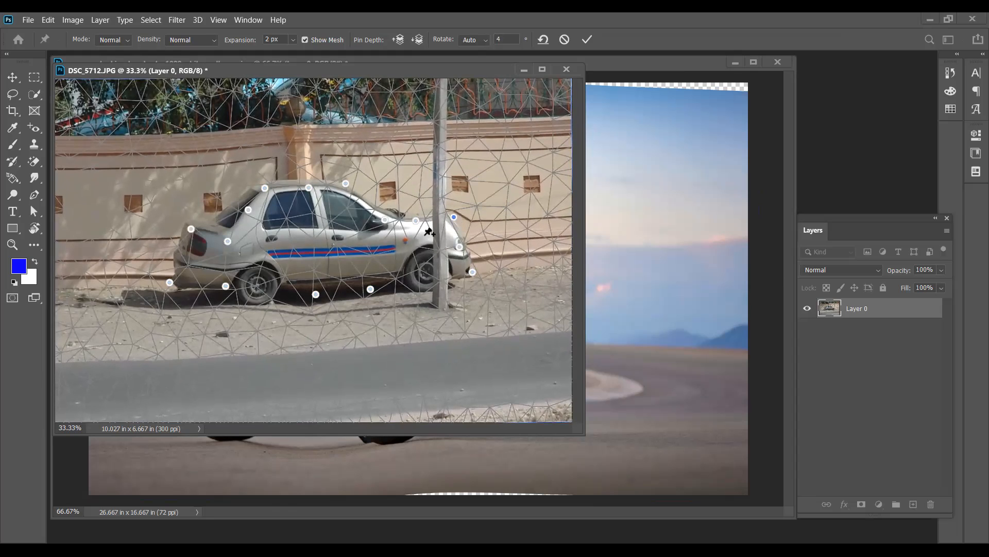
left_click(378, 200)
left_click(455, 157)
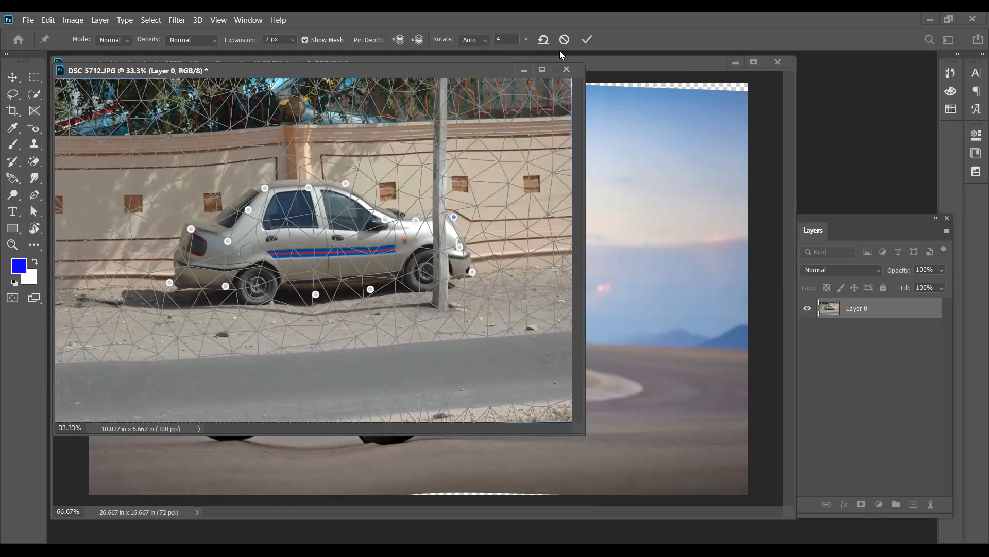
left_click(587, 39)
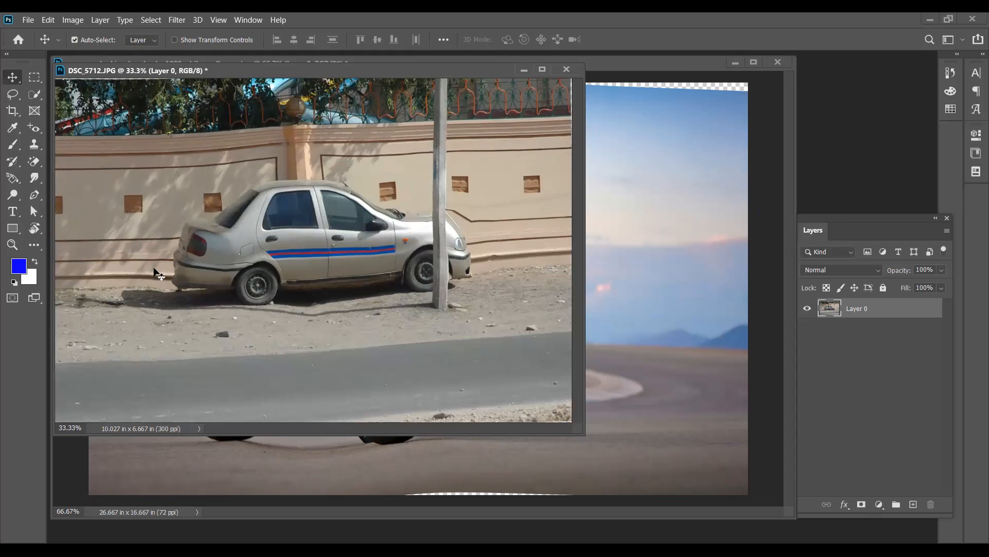
View the car full screen at 100% and compare the original DSC_5712.JPG snapshot with the Puppet Warp state in the history.
key("f")
key("ctrl+1")
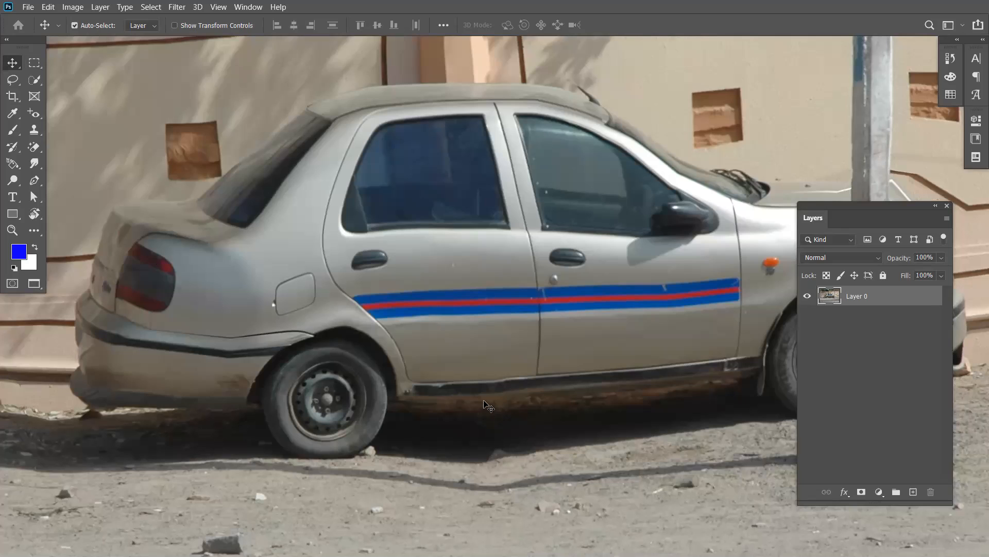
left_click(247, 7)
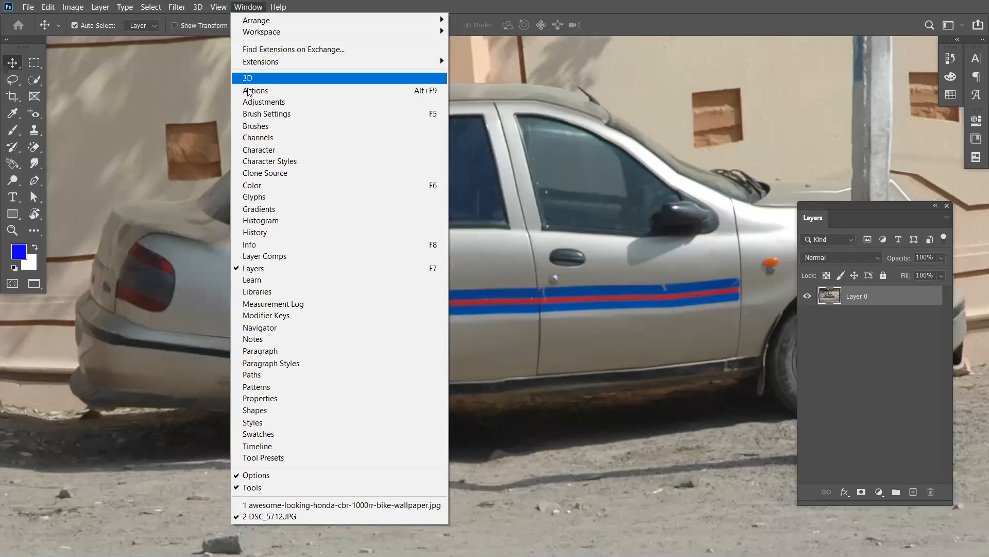
left_click(285, 229)
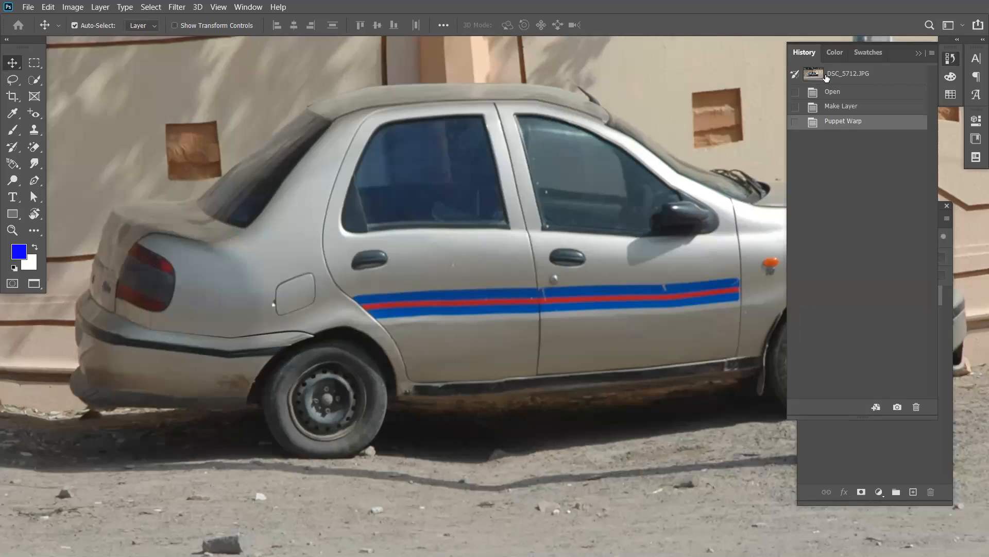
left_click(825, 78)
left_click(842, 122)
left_click(828, 77)
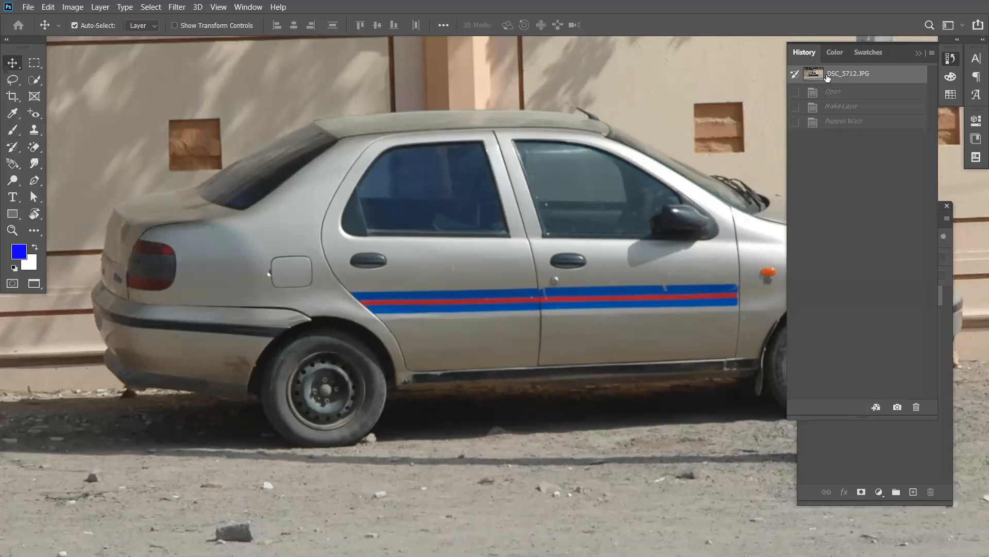
left_click(831, 124)
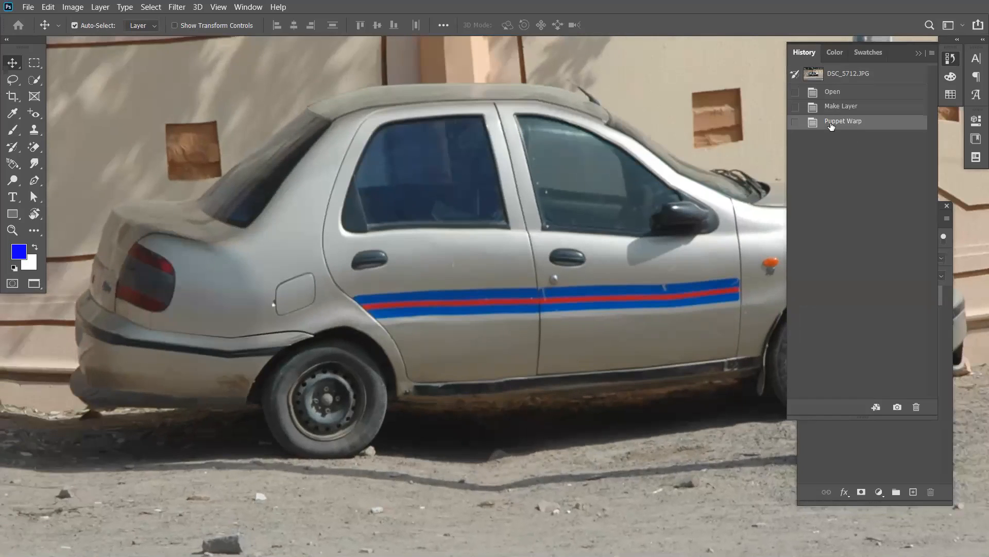
Return to the original snapshot with Puppet Warp as History Brush source, and paint the warped rear and doors with a 200 px brush.
left_click(836, 77)
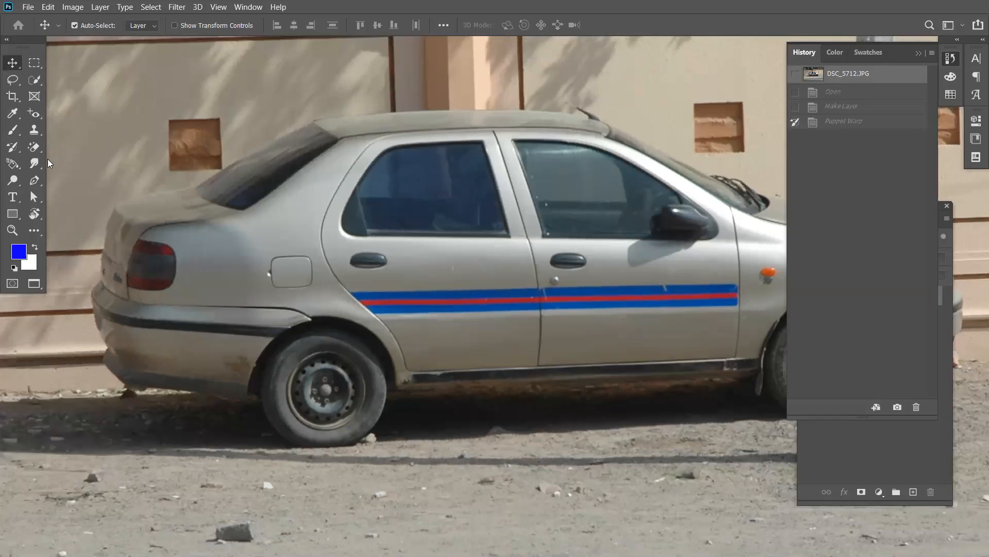
left_click(13, 148)
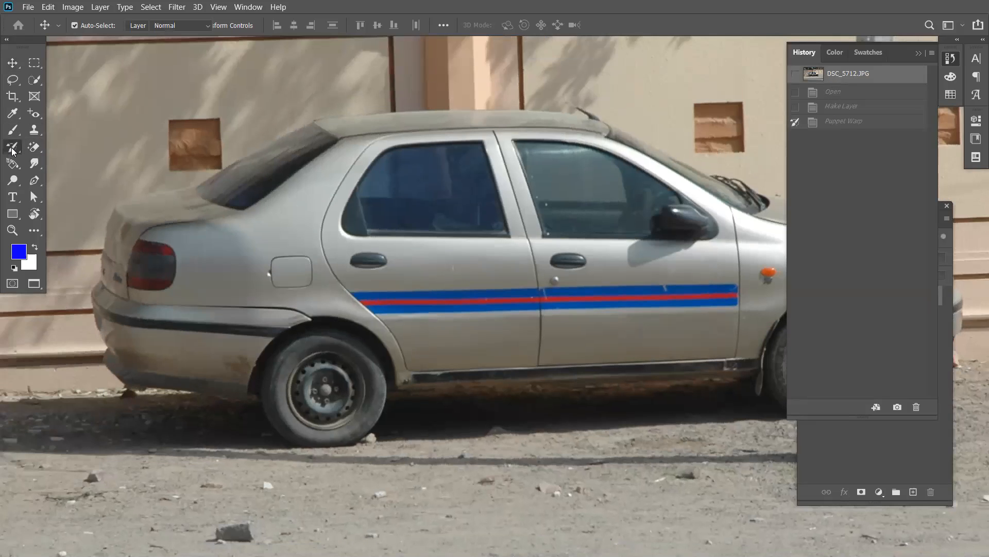
left_click(50, 147)
key("bracketright")
key("bracketright")
key("bracketright")
key("bracketright")
key("bracketright")
key("bracketright")
key("bracketright")
key("bracketright")
key("bracketright")
key("bracketright")
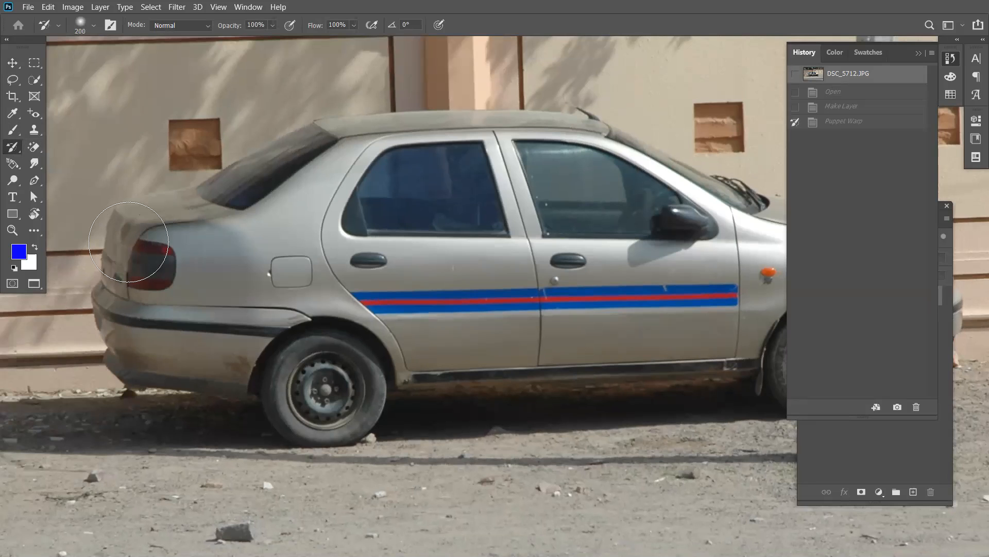
mouse_move(129, 241)
left_mouse_down()
mouse_move(168, 216)
mouse_move(211, 241)
mouse_move(182, 298)
mouse_move(180, 332)
mouse_move(147, 327)
mouse_move(135, 262)
mouse_move(126, 328)
mouse_move(135, 243)
mouse_move(178, 258)
mouse_move(208, 254)
mouse_move(238, 238)
mouse_move(261, 204)
mouse_move(244, 279)
mouse_move(268, 204)
mouse_move(288, 189)
mouse_move(303, 145)
mouse_move(270, 137)
mouse_move(190, 154)
mouse_move(175, 195)
mouse_move(181, 271)
mouse_move(221, 359)
mouse_move(147, 378)
mouse_move(105, 330)
mouse_move(107, 252)
mouse_move(97, 378)
mouse_move(180, 404)
mouse_move(262, 292)
mouse_move(308, 286)
mouse_move(254, 320)
mouse_move(317, 301)
mouse_move(356, 307)
mouse_move(379, 329)
mouse_move(403, 387)
mouse_move(358, 322)
mouse_move(269, 341)
mouse_move(237, 397)
mouse_move(236, 333)
mouse_move(295, 257)
mouse_move(308, 127)
mouse_move(346, 161)
mouse_move(344, 220)
mouse_move(386, 125)
mouse_move(435, 178)
mouse_move(401, 139)
mouse_move(465, 169)
mouse_move(443, 159)
mouse_move(580, 131)
mouse_move(549, 138)
mouse_move(566, 134)
mouse_move(543, 211)
mouse_move(528, 345)
mouse_move(474, 198)
mouse_move(464, 309)
mouse_move(406, 219)
mouse_move(475, 305)
left_mouse_up()
Paint the warped shape over the car's headlight, front bumper, bonnet and windshield area with the History Brush.
scroll(515, 298, "right", 5)
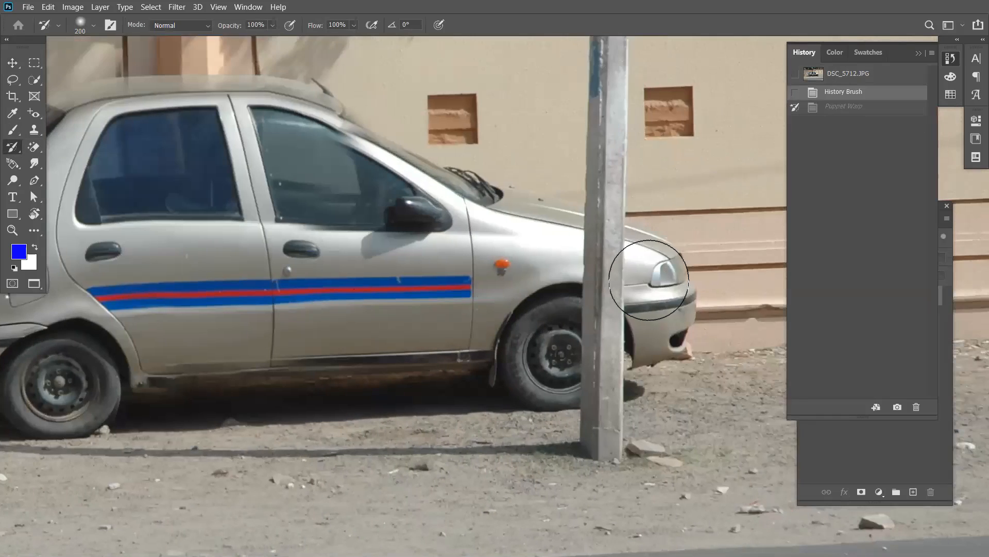
left_click_drag(660, 260, 668, 252)
mouse_move(667, 310)
left_mouse_down()
mouse_move(691, 286)
mouse_move(688, 347)
left_mouse_up()
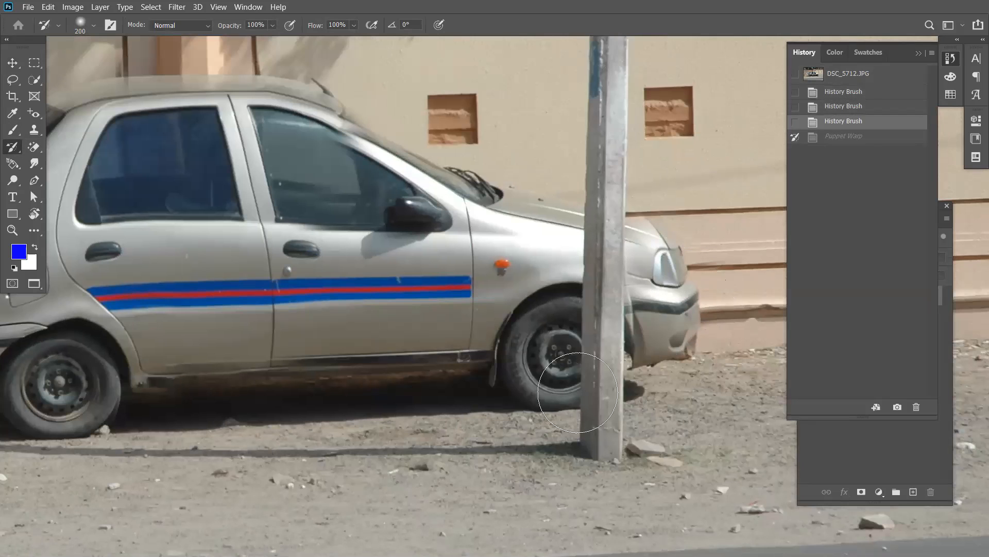
left_click_drag(522, 221, 525, 204)
left_click_drag(368, 174, 386, 161)
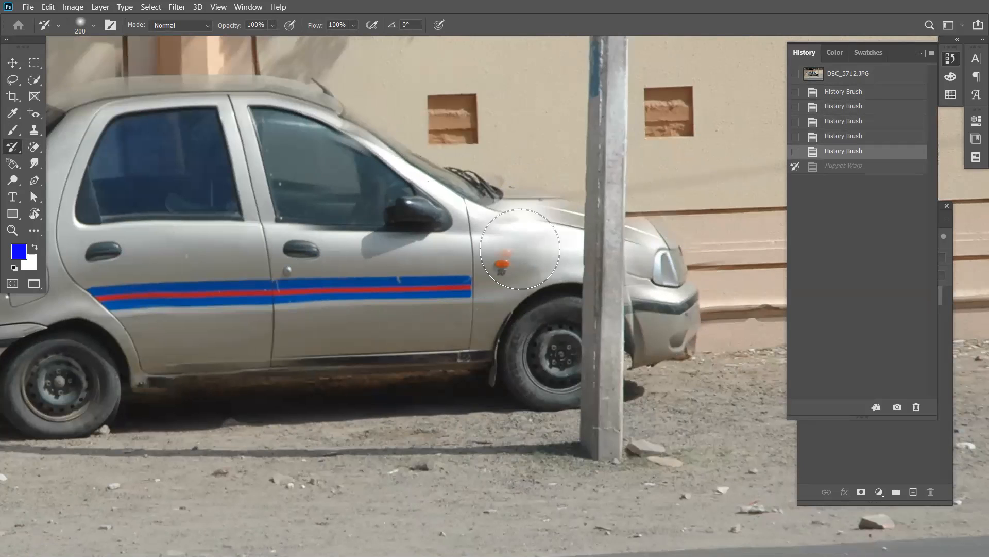
left_click_drag(310, 272, 517, 232)
Switch back to the Move tool and return to the standard screen mode.
left_click_drag(580, 72, 830, 185)
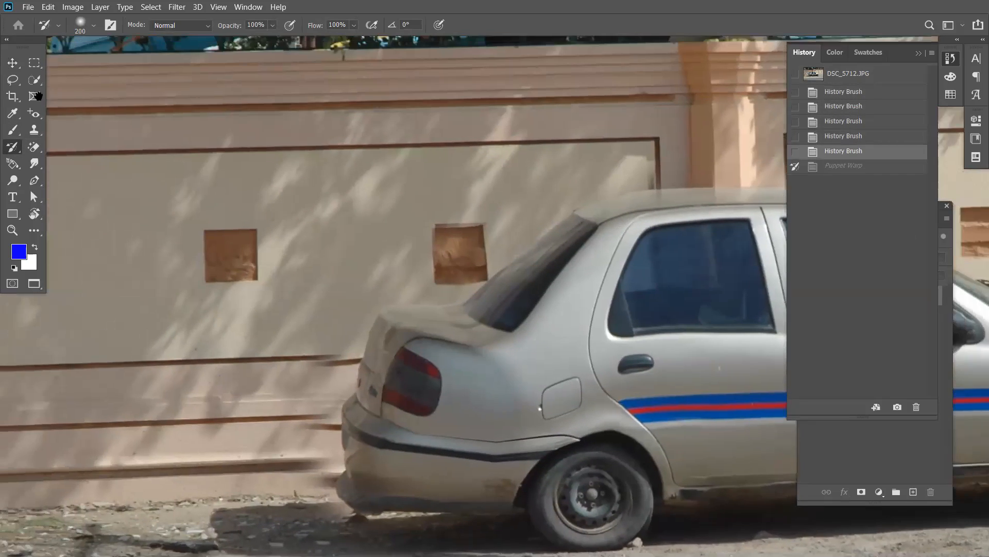
left_click(48, 7)
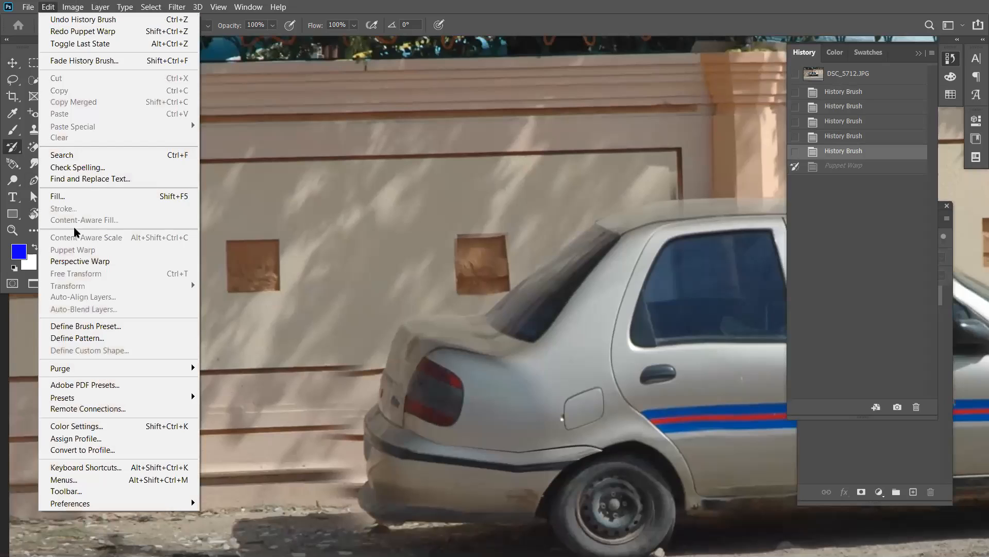
left_click(301, 132)
key("v")
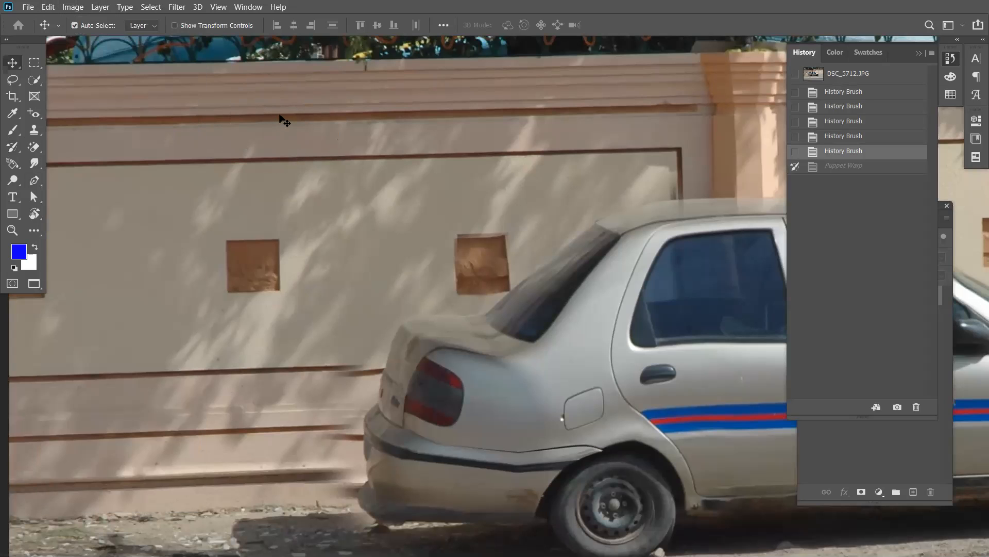
key("f")
key("f")
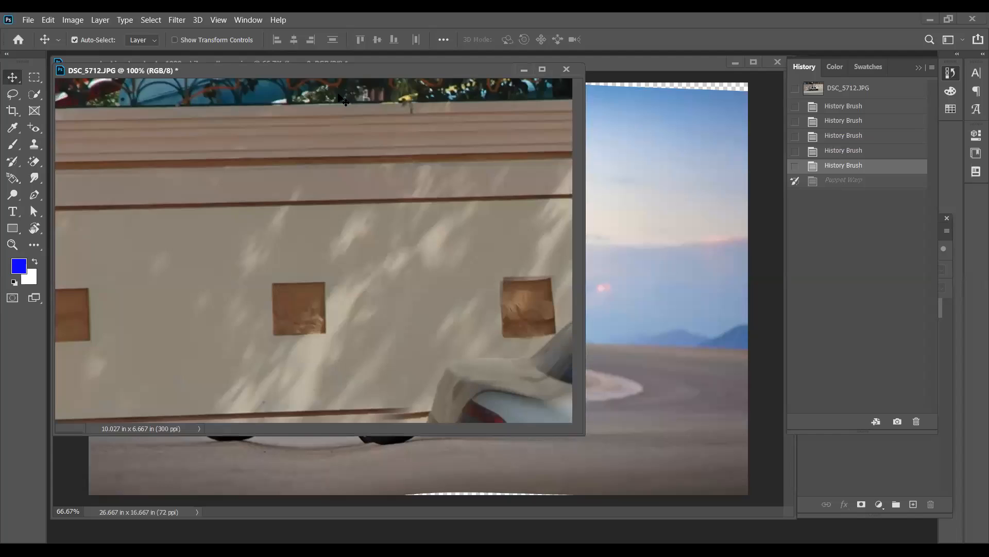
Close the car and motorcycle documents without saving their changes.
key("ctrl+w")
left_click(437, 148)
key("alt+f")
key("ctrl+w")
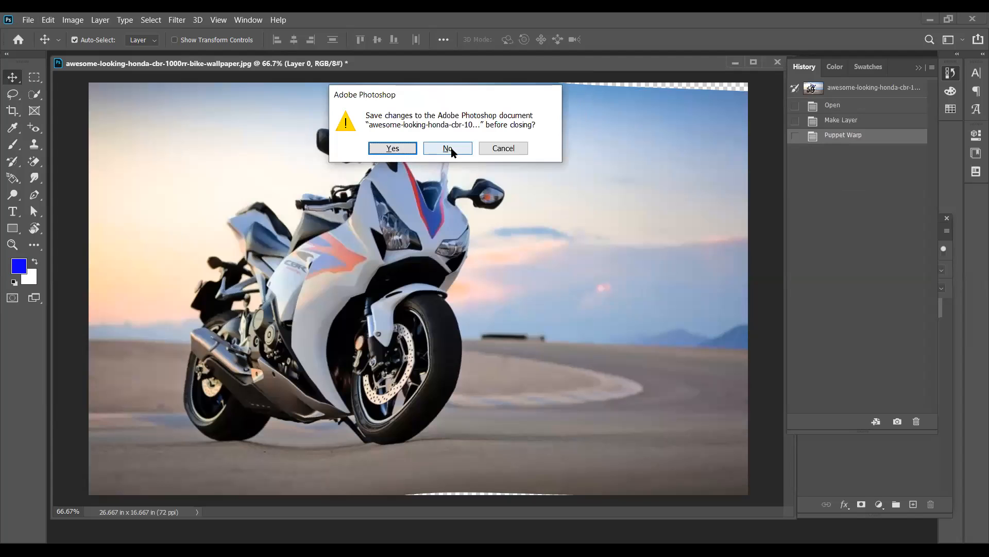
left_click(449, 148)
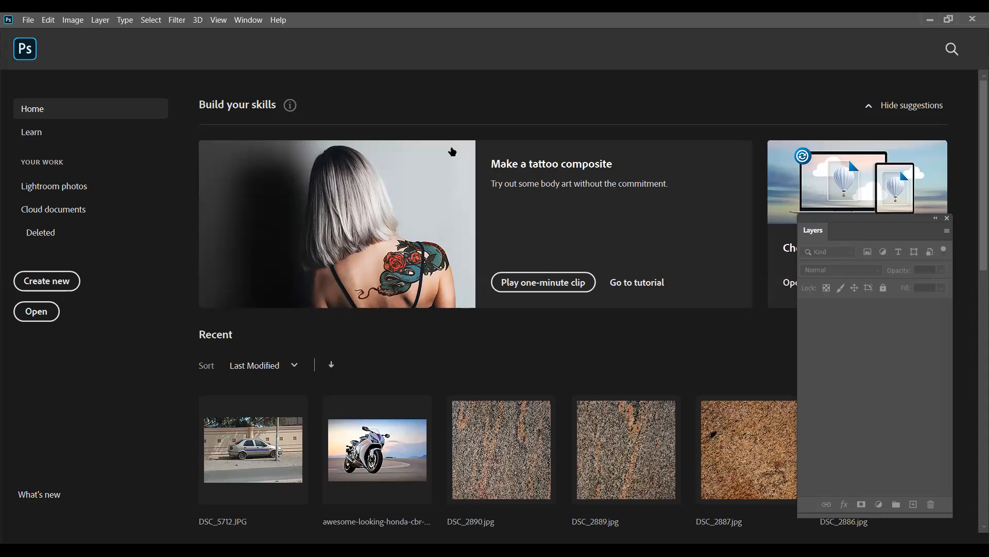
left_click(36, 52)
left_click(29, 21)
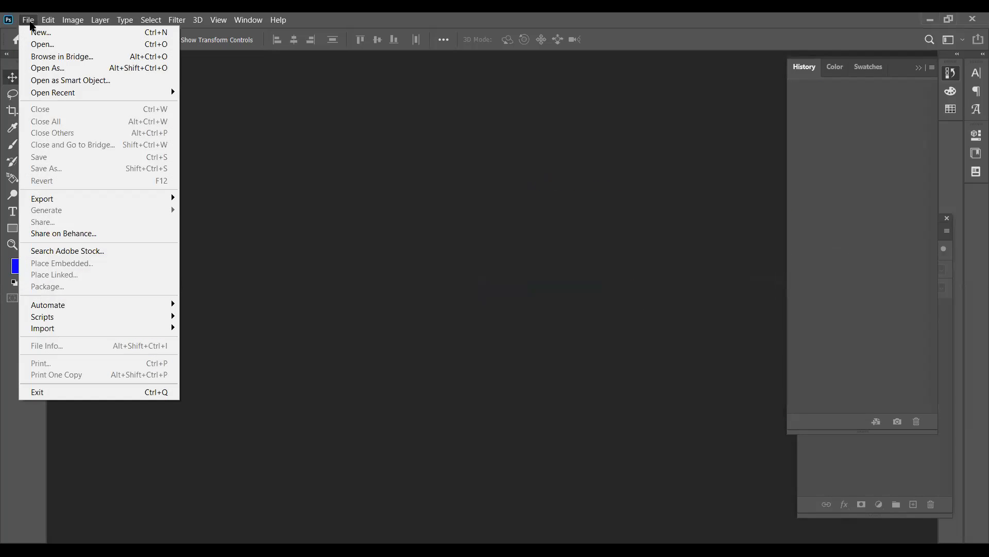
left_click(31, 22)
left_click(13, 111)
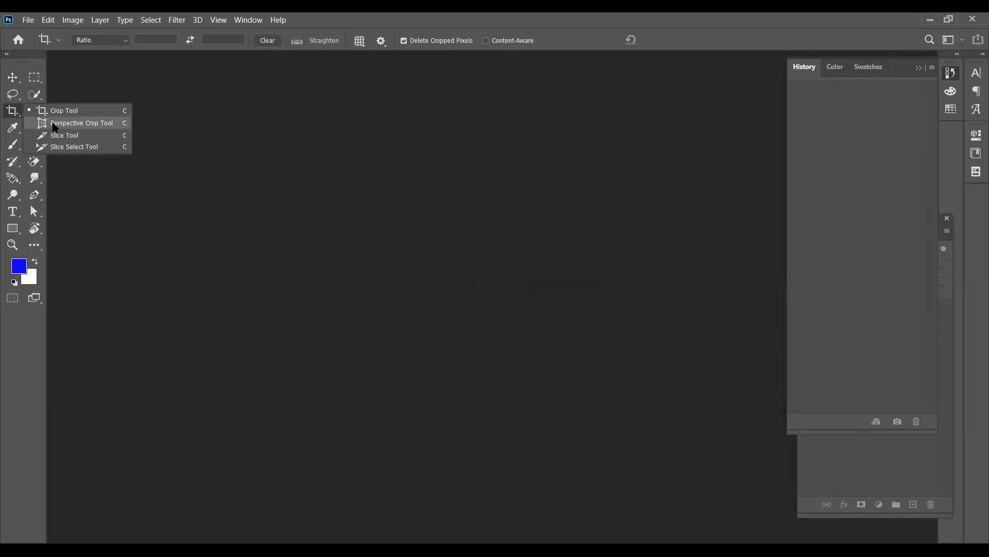
left_click(47, 19)
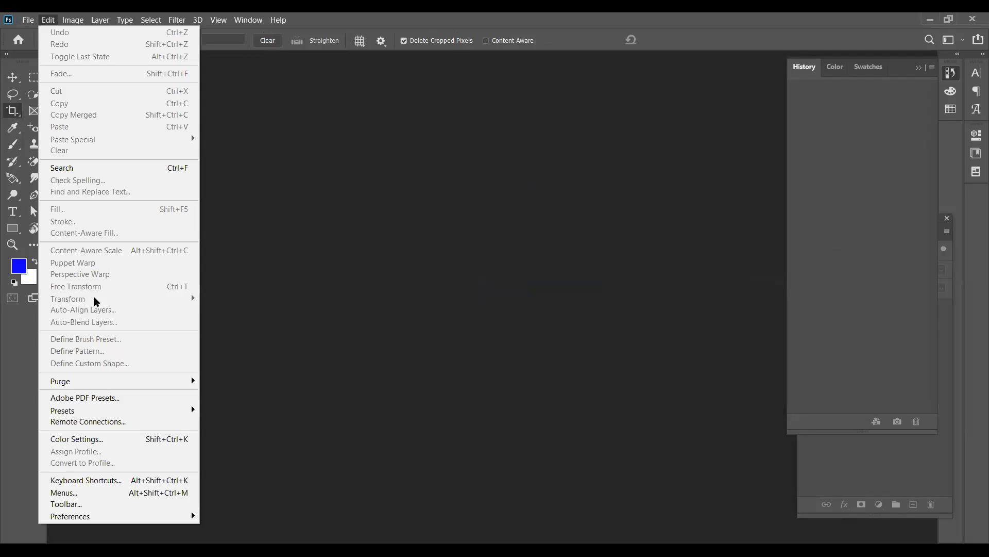
left_click(332, 250)
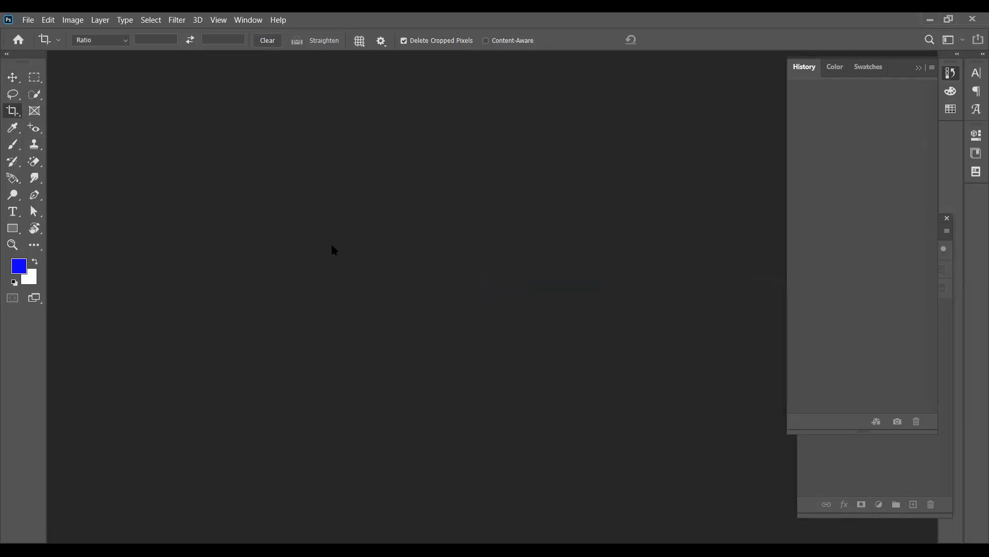
Open the photo DSC_5722.JPG and activate the Move tool.
double_click(332, 250)
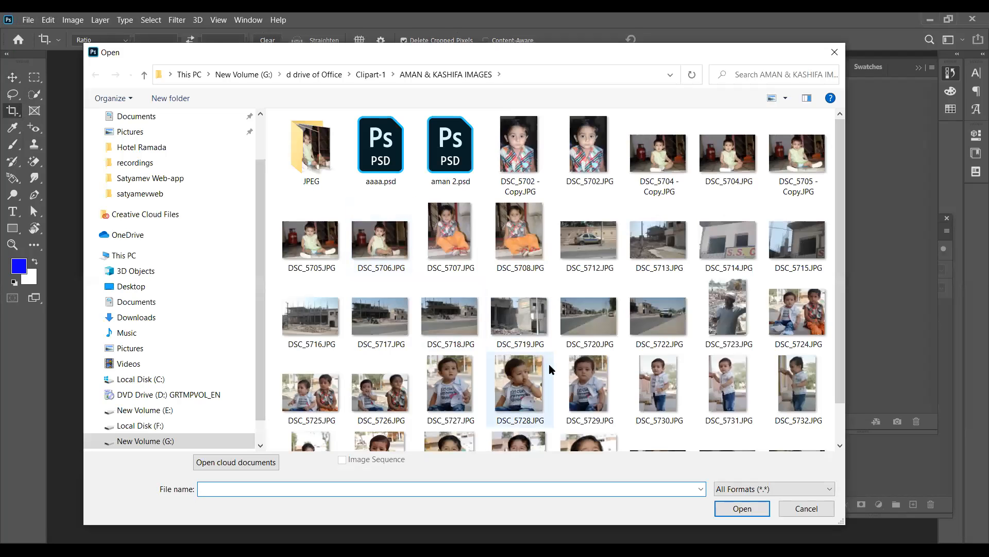
double_click(662, 320)
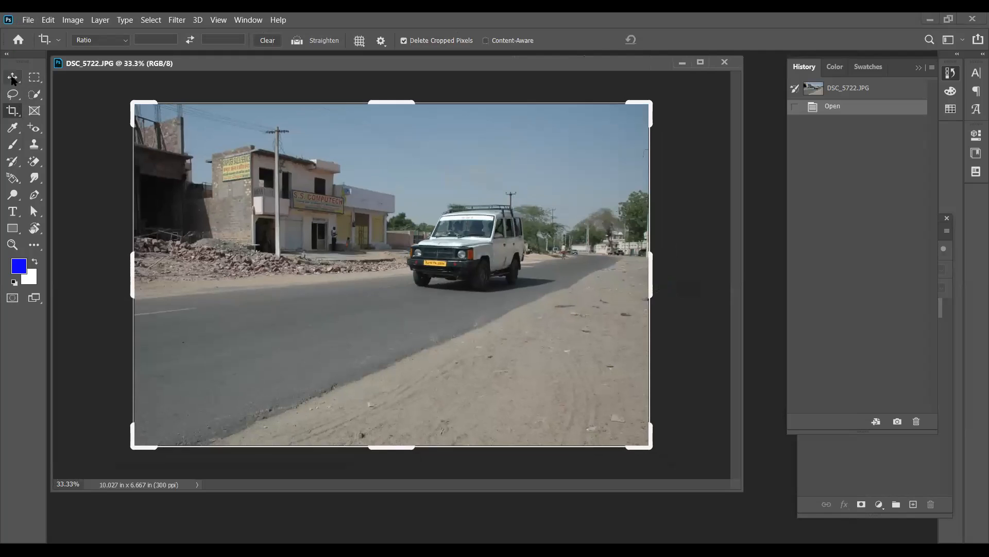
left_click(13, 78)
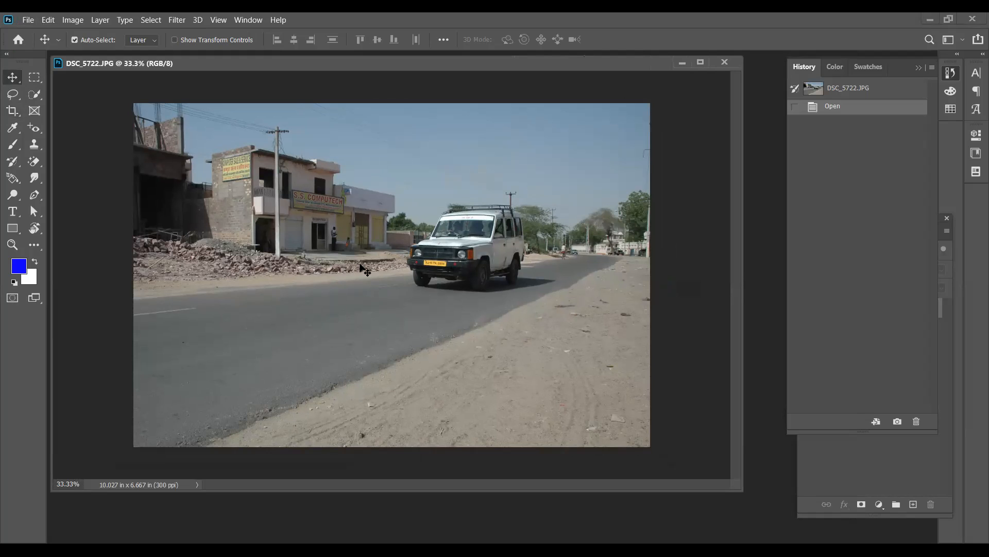
Try Perspective Warp on the road: lay out a quad across it, pull its far corners inward toward the horizon, and commit.
left_click(47, 21)
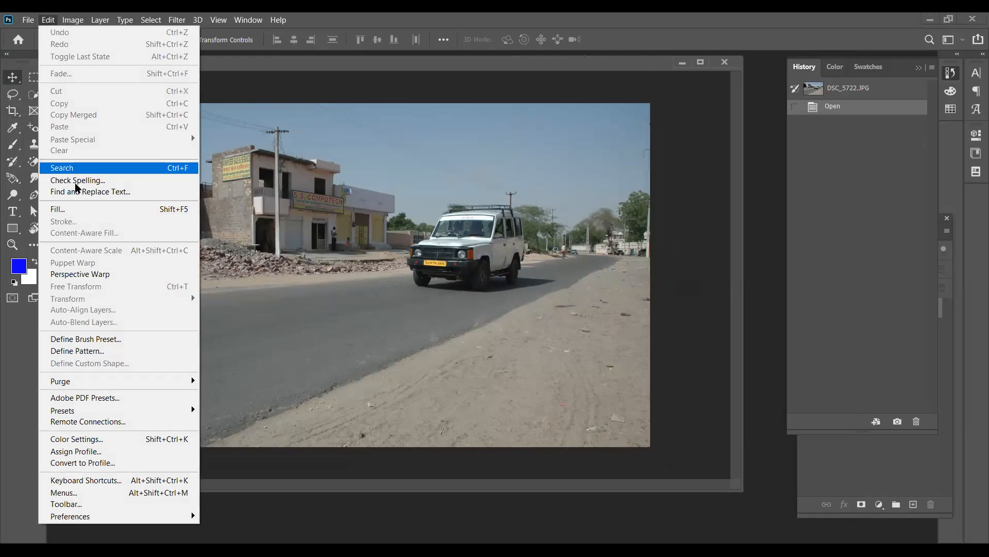
left_click(90, 280)
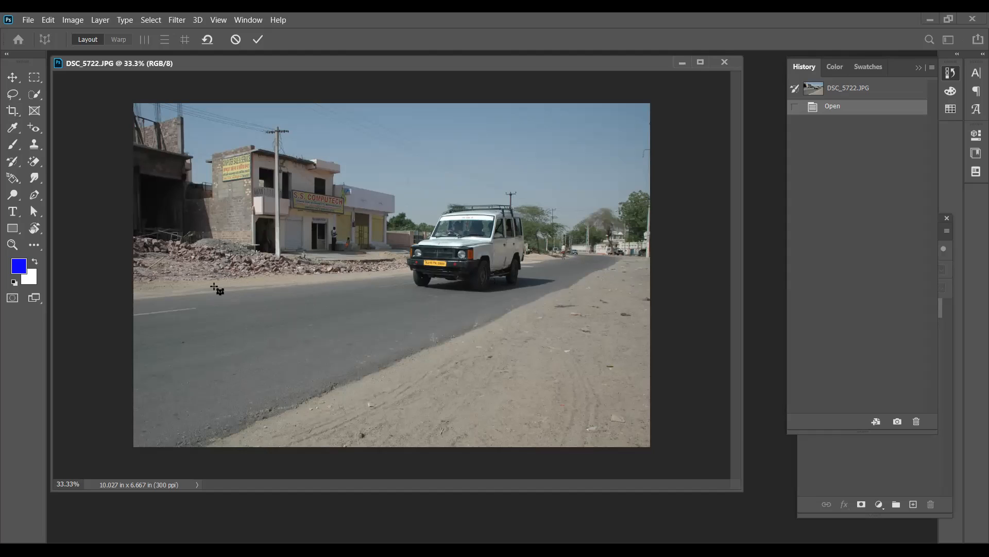
left_click_drag(144, 296, 615, 429)
left_click_drag(625, 432, 638, 431)
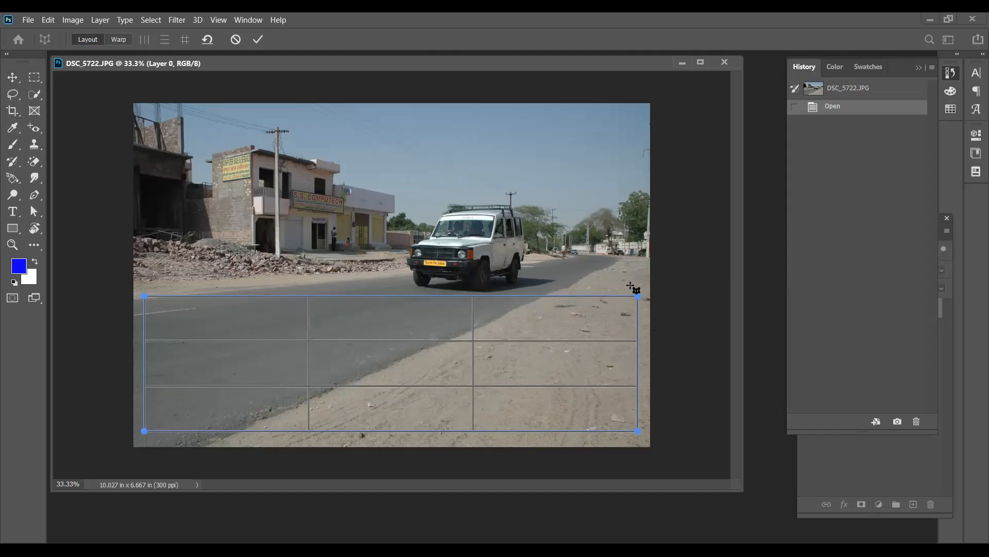
left_click_drag(638, 297, 544, 253)
left_click_drag(145, 296, 259, 254)
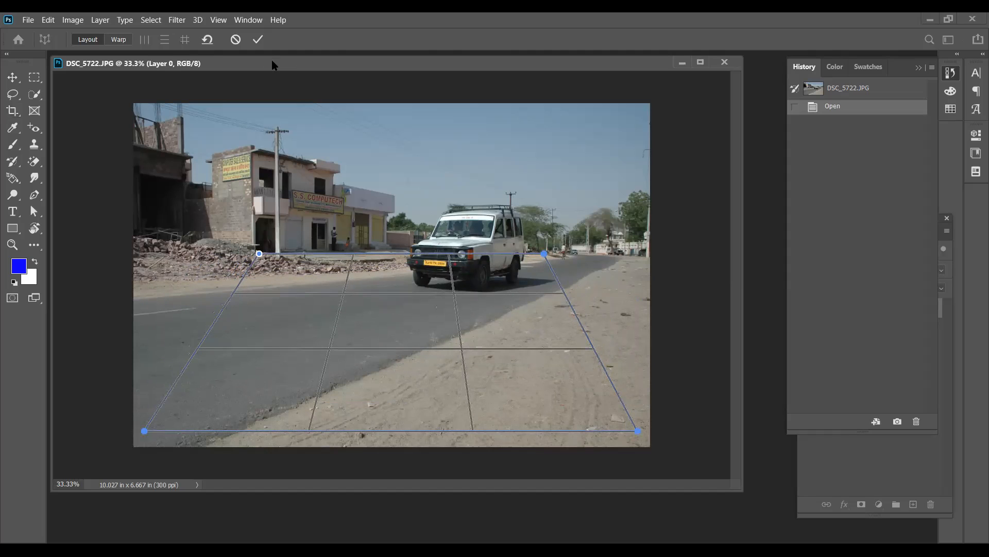
left_click(262, 37)
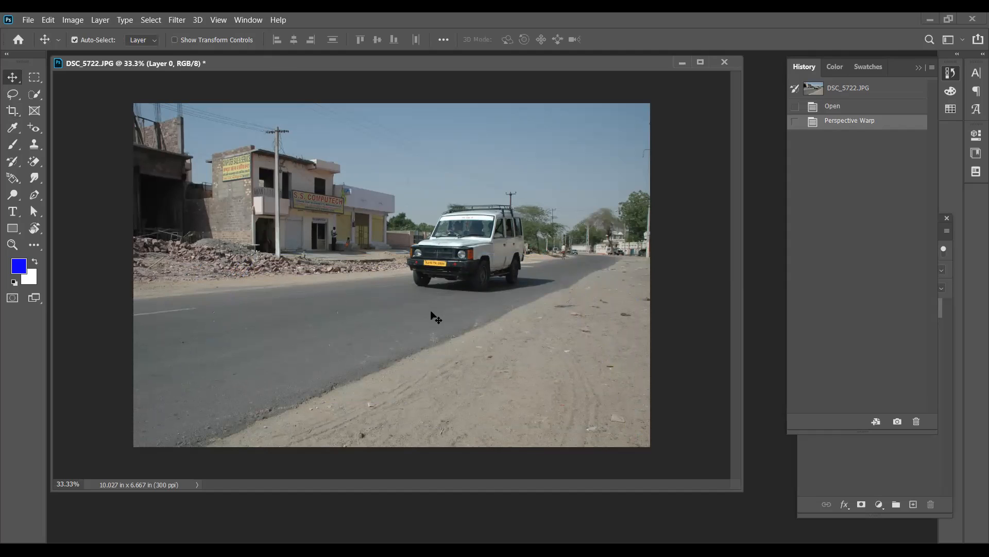
Return to the photo's original history snapshot and convert the Background into a regular layer.
left_click(817, 177)
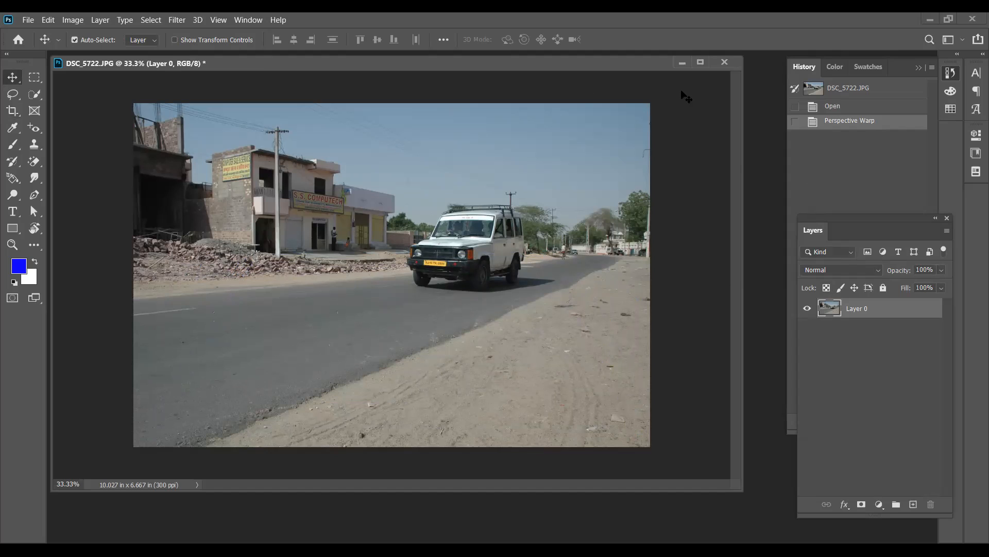
left_click(830, 92)
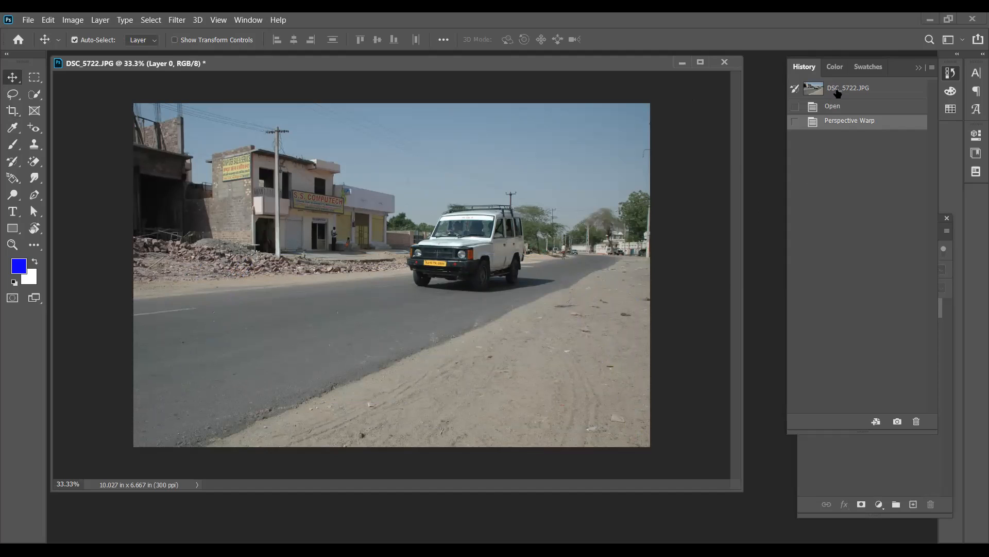
left_click(837, 93)
left_click(842, 471)
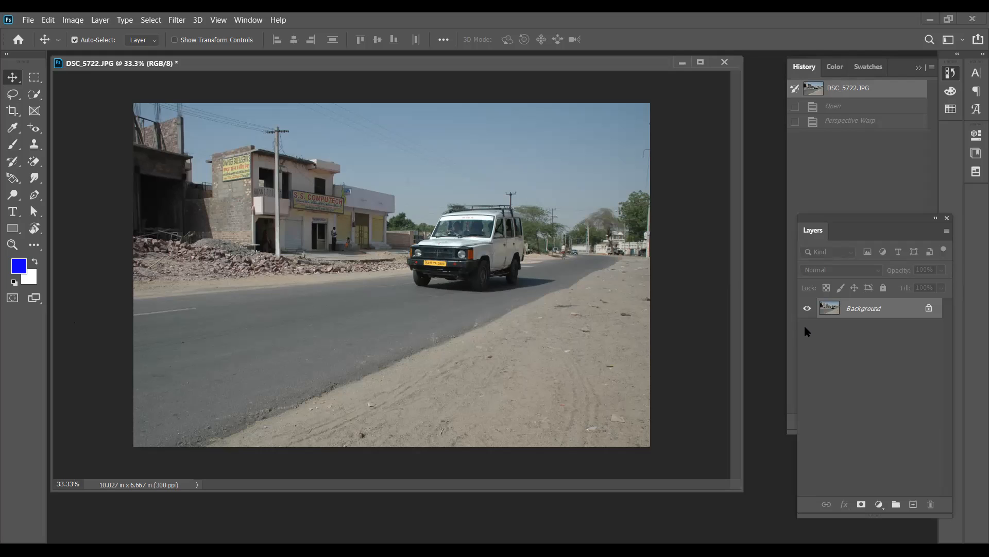
double_click(835, 312)
Try the Perspective transform on the layer, narrowing its upper edge symmetrically, and cancel it.
left_click(47, 19)
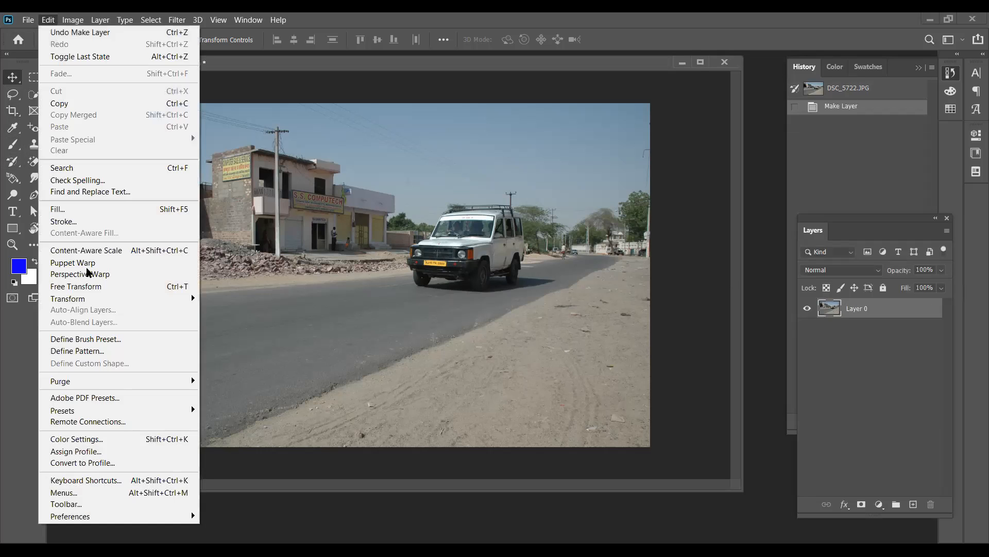
left_click(97, 279)
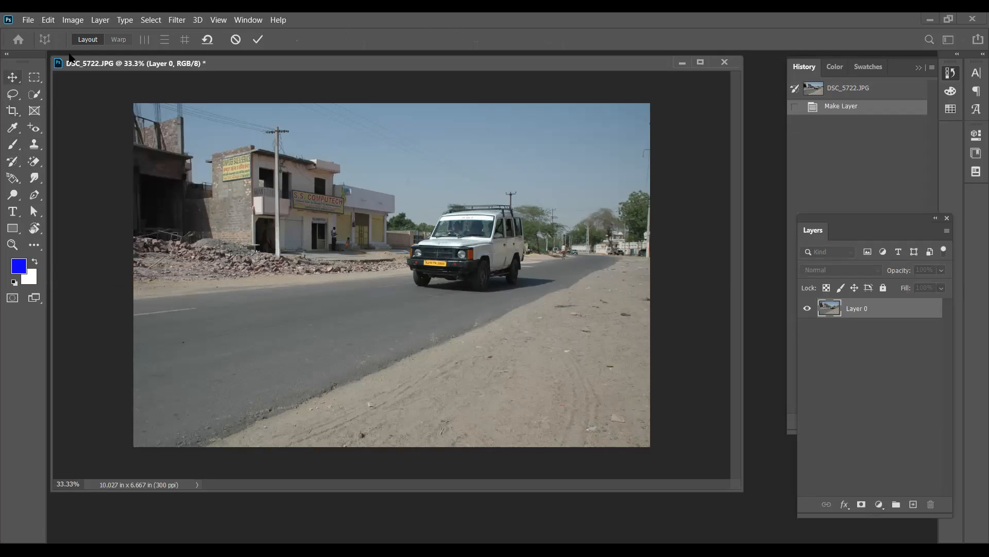
key("ctrl+t")
left_click(517, 149)
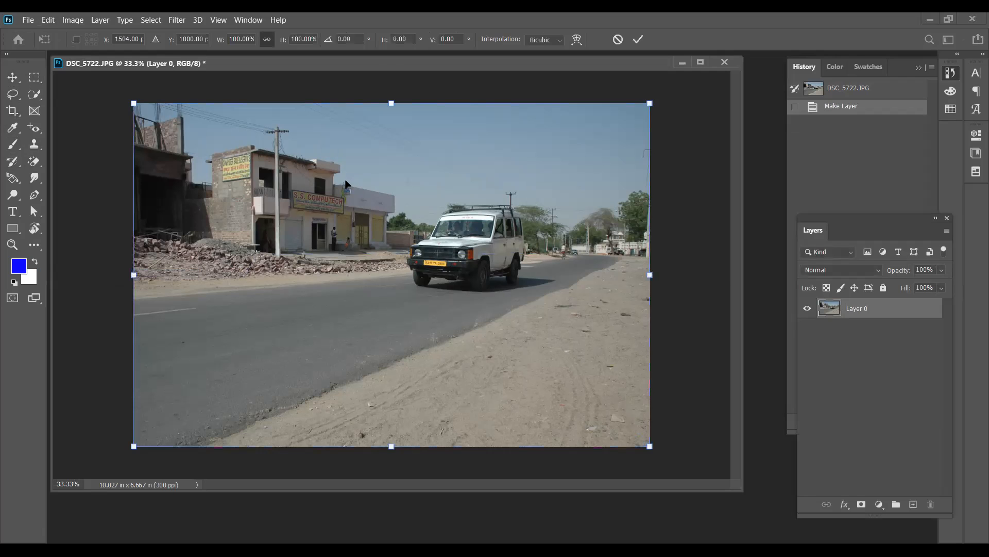
left_click(47, 20)
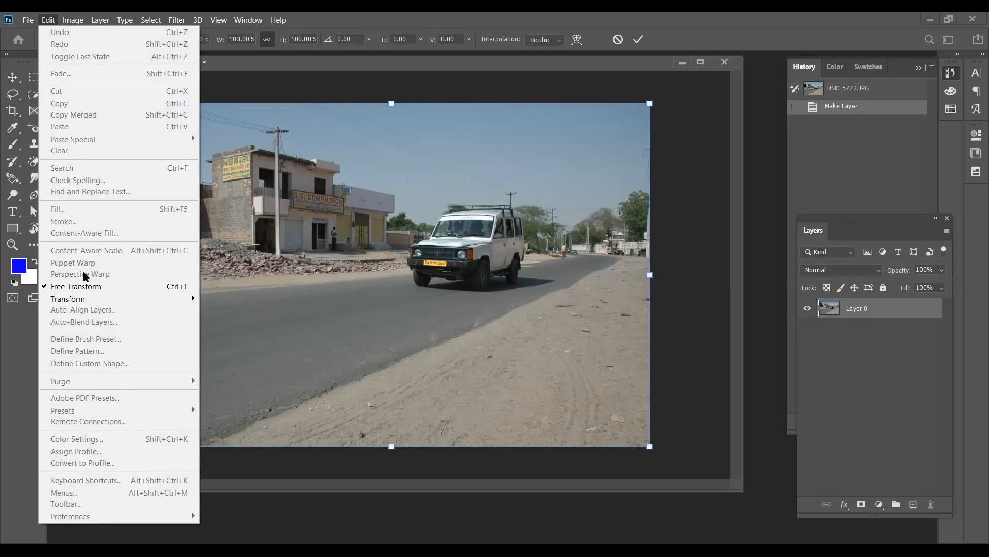
mouse_move(98, 301)
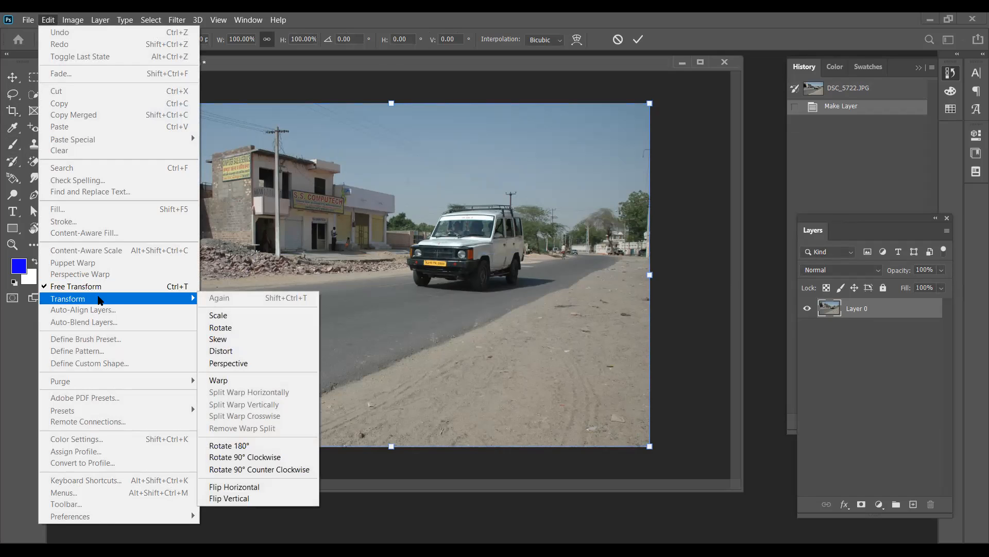
left_click(226, 363)
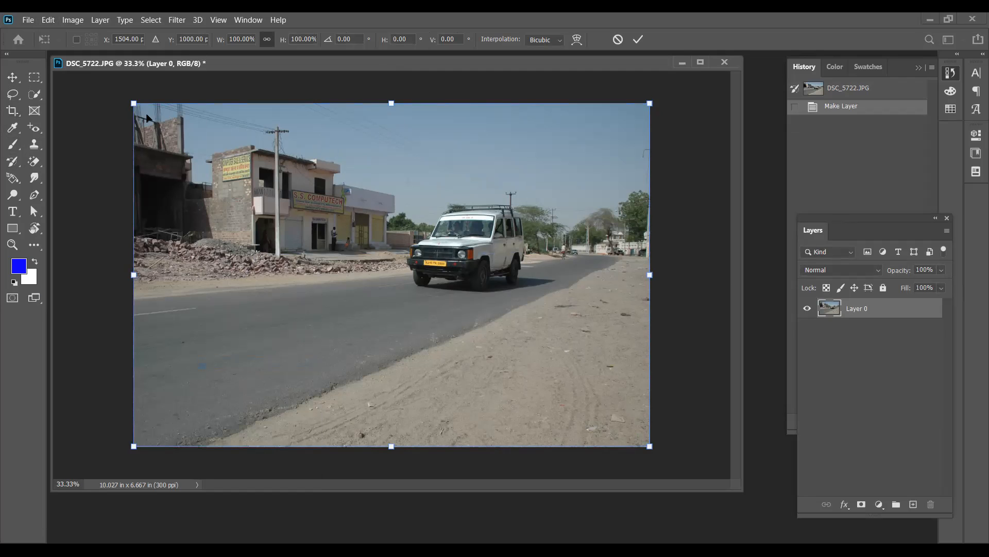
left_click_drag(135, 105, 296, 133)
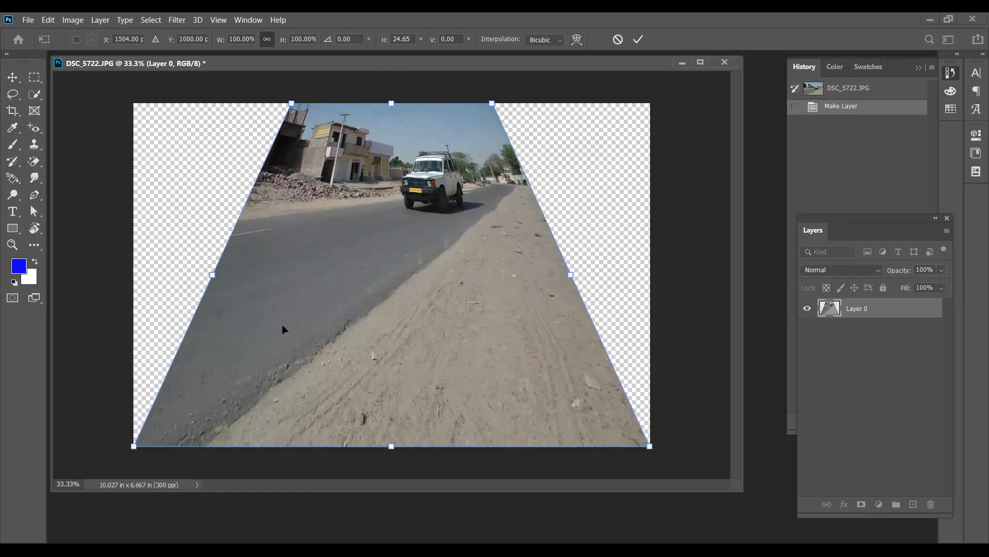
key("Escape")
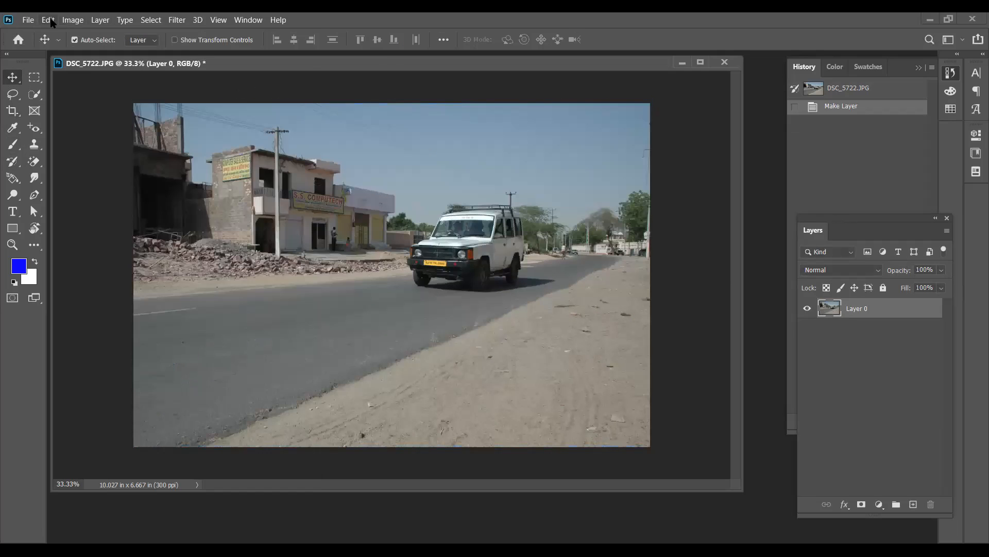
Lay out a Perspective Warp quad over the roadside building, spread its two right-hand corners up and down, and commit.
left_click(52, 21)
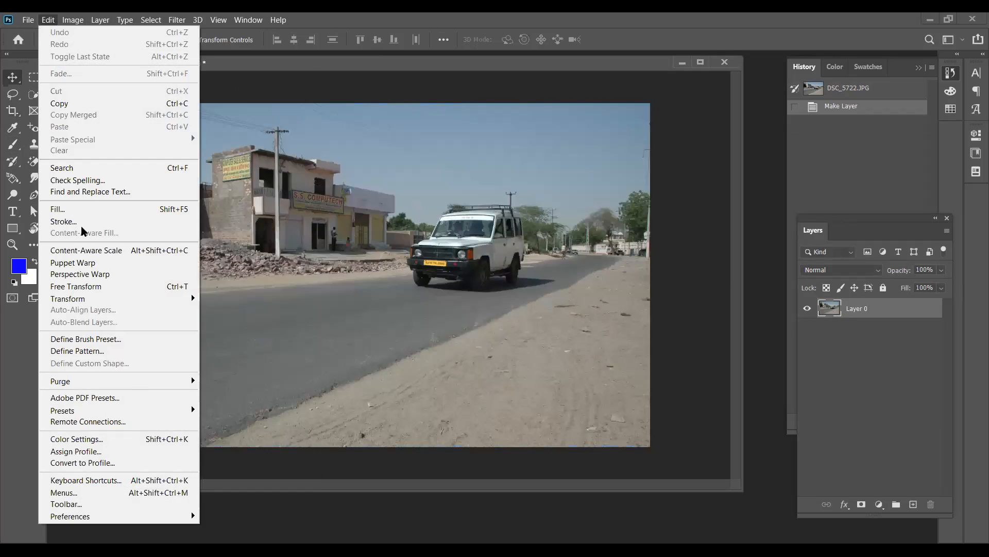
left_click(101, 279)
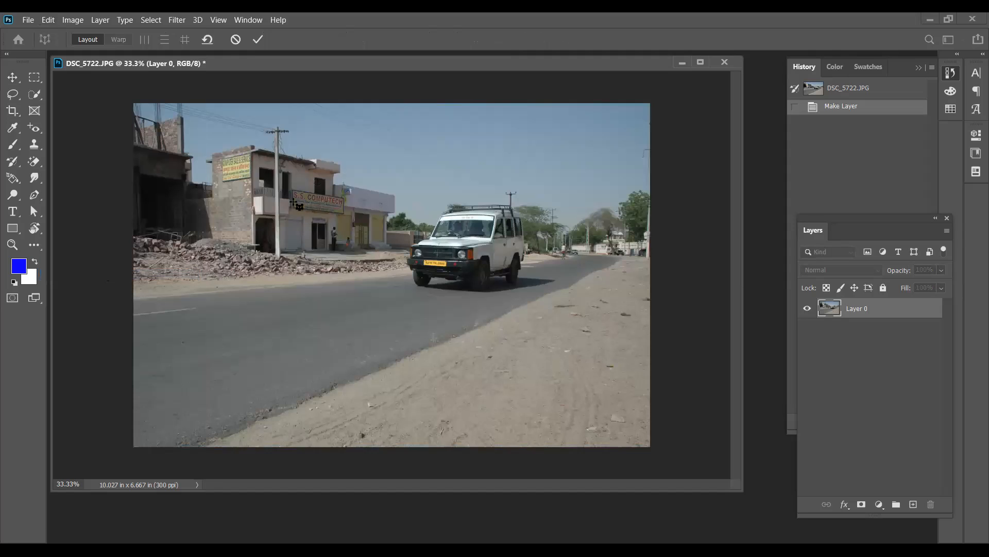
left_click_drag(216, 153, 393, 253)
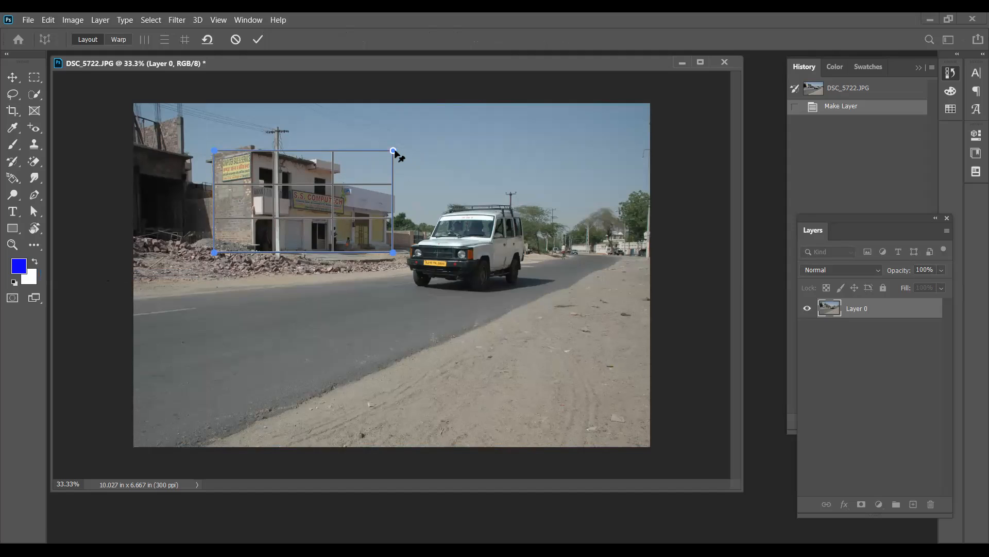
left_click(393, 253)
left_click_drag(393, 253, 392, 269)
left_click_drag(393, 150, 393, 120)
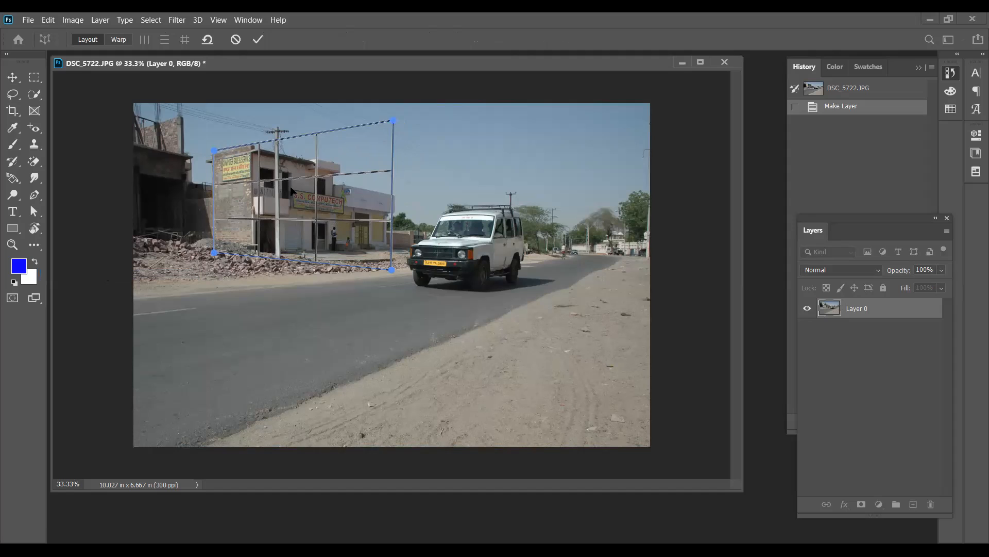
left_click(258, 39)
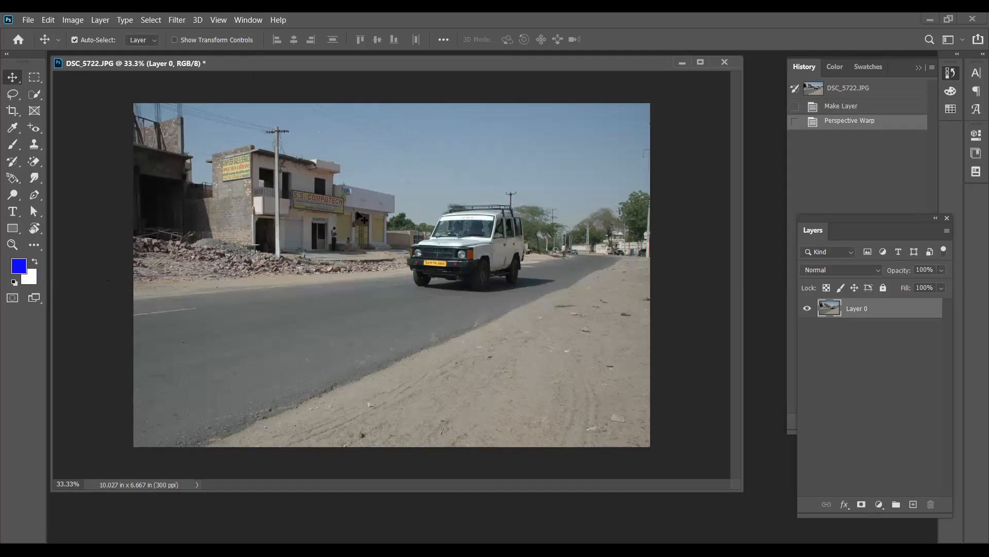
left_click(175, 40)
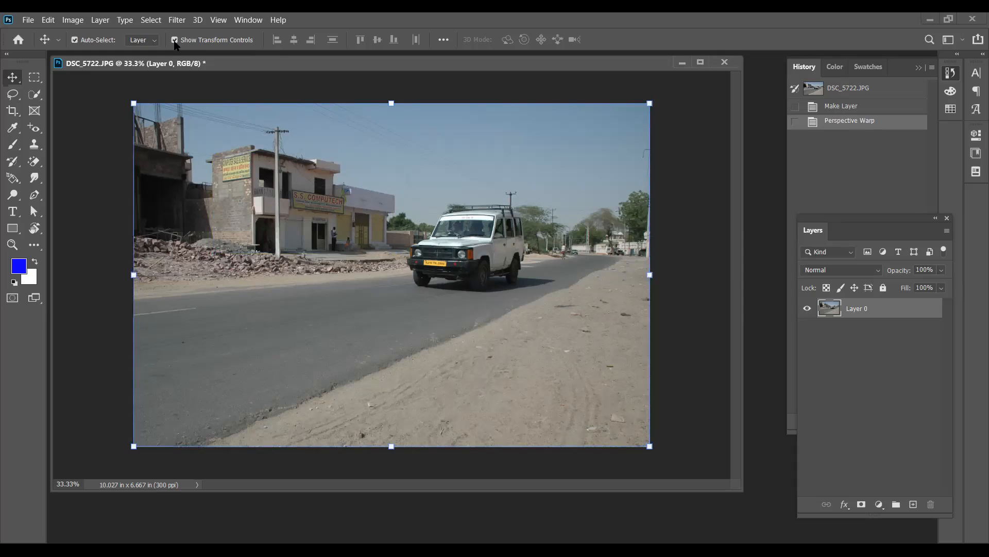
left_click(174, 40)
left_click(175, 41)
left_click(175, 40)
left_click(154, 41)
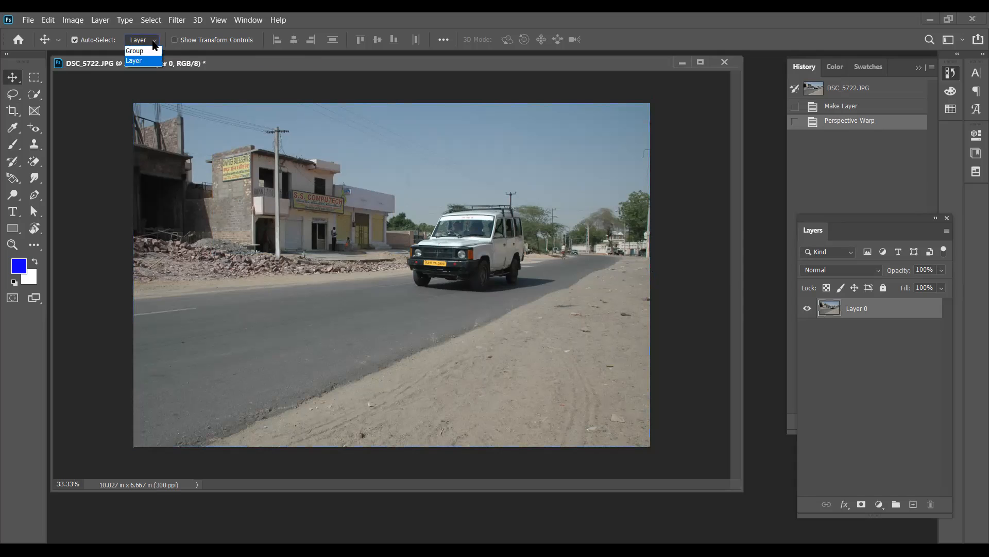
left_click(155, 46)
Try another Perspective Warp over the roadside building: raise the quad's upper-right pin, lower its lower-right pin, shift the upper-left pin slightly, and commit.
left_click(48, 20)
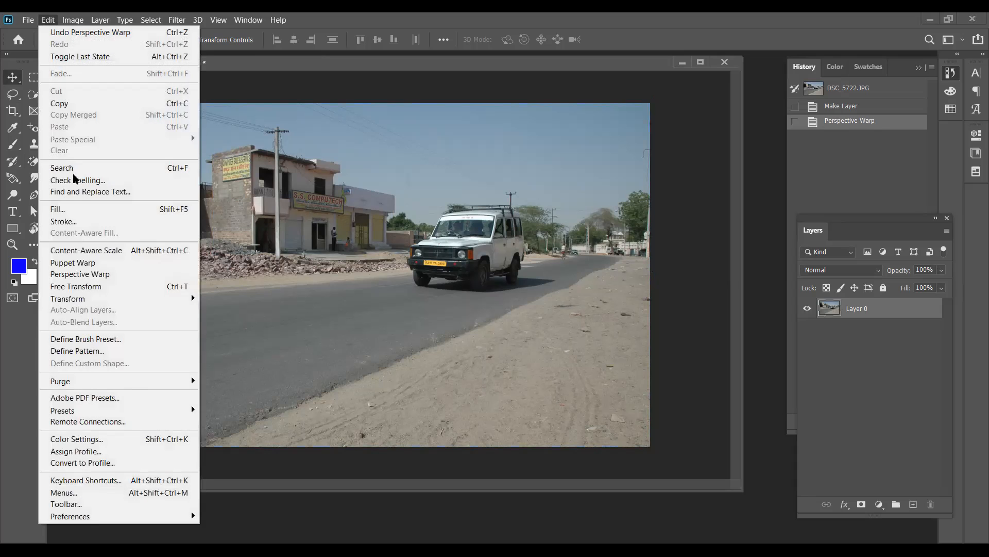
left_click(103, 279)
mouse_move(211, 148)
left_mouse_down()
mouse_move(309, 258)
mouse_move(395, 273)
left_mouse_up()
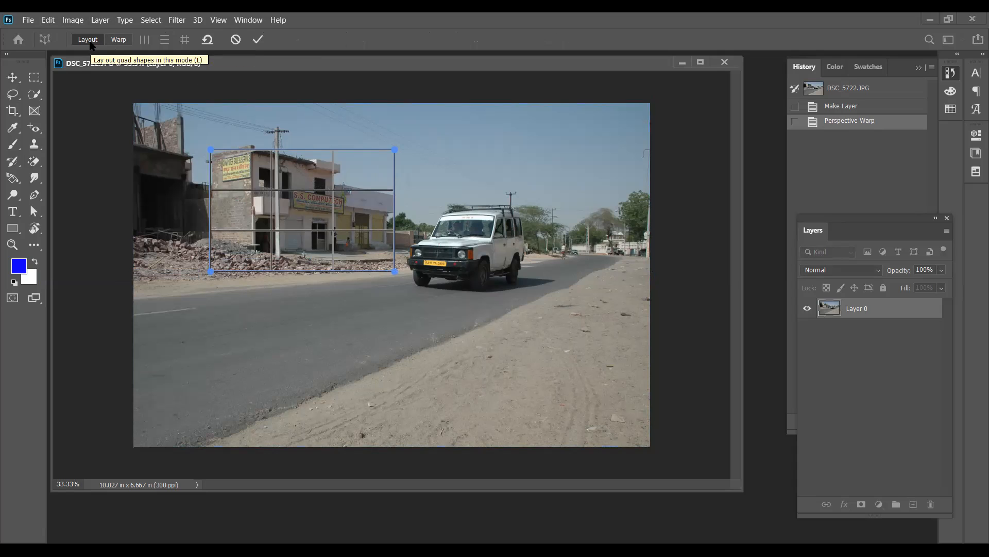
left_click(116, 42)
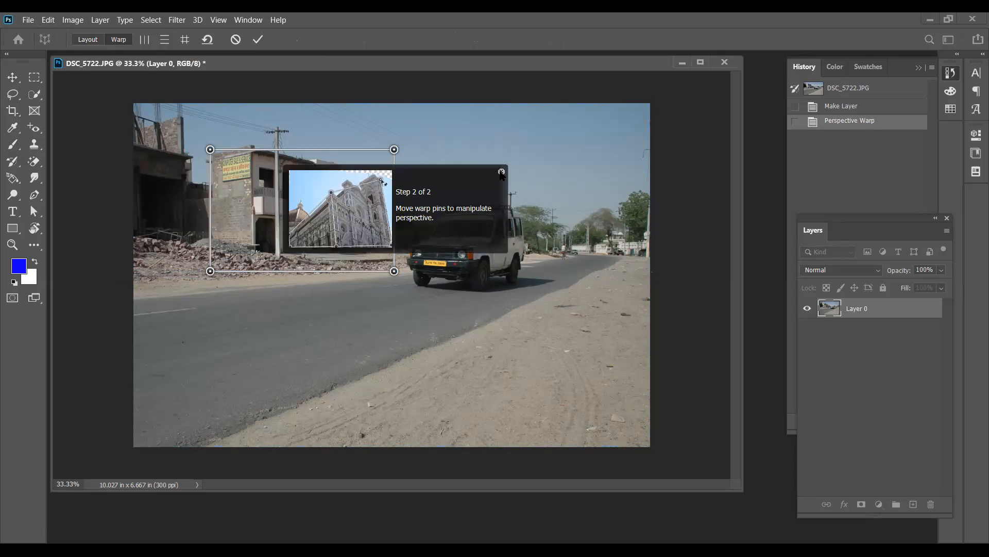
left_click_drag(394, 270, 386, 299)
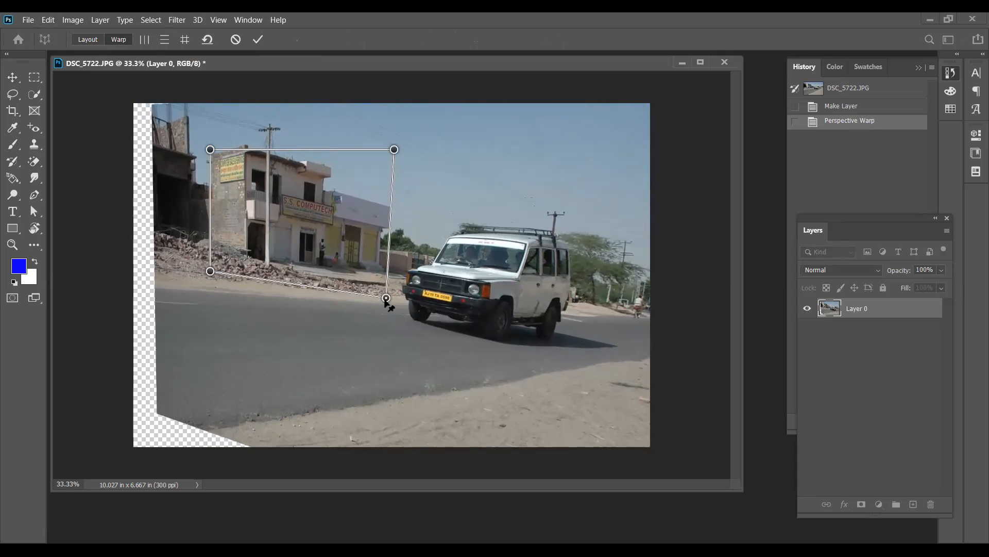
left_click_drag(395, 150, 391, 83)
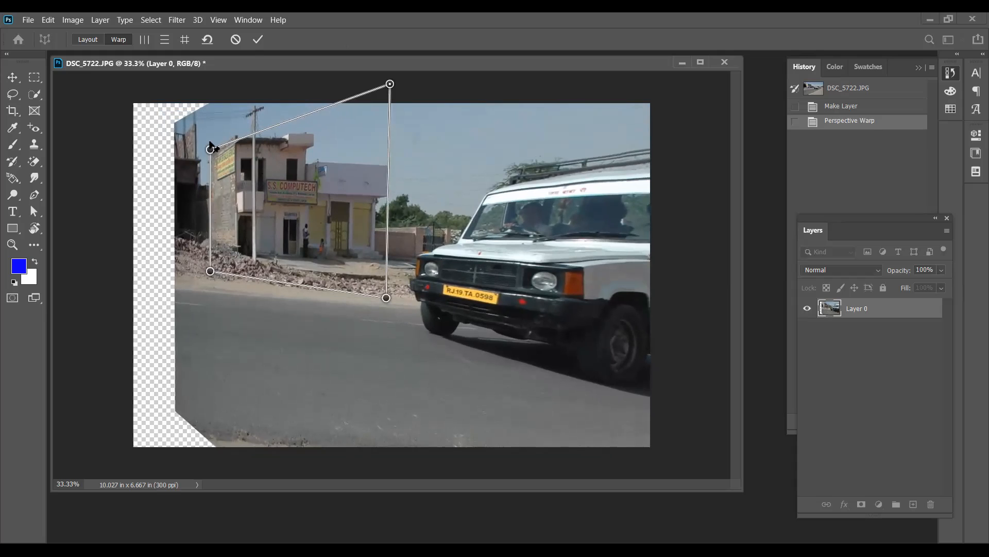
mouse_move(209, 148)
left_mouse_down()
mouse_move(214, 169)
mouse_move(213, 161)
left_mouse_up()
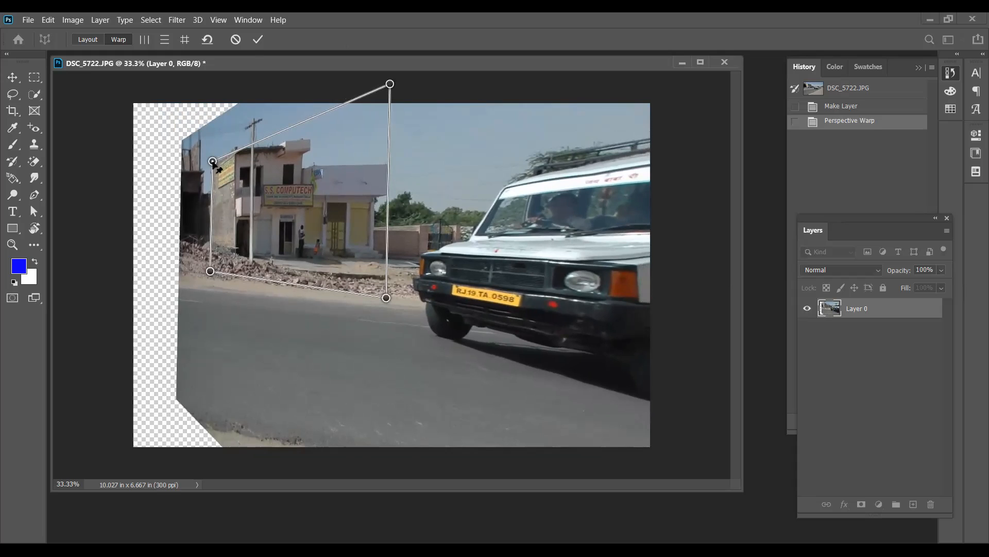
left_click(257, 39)
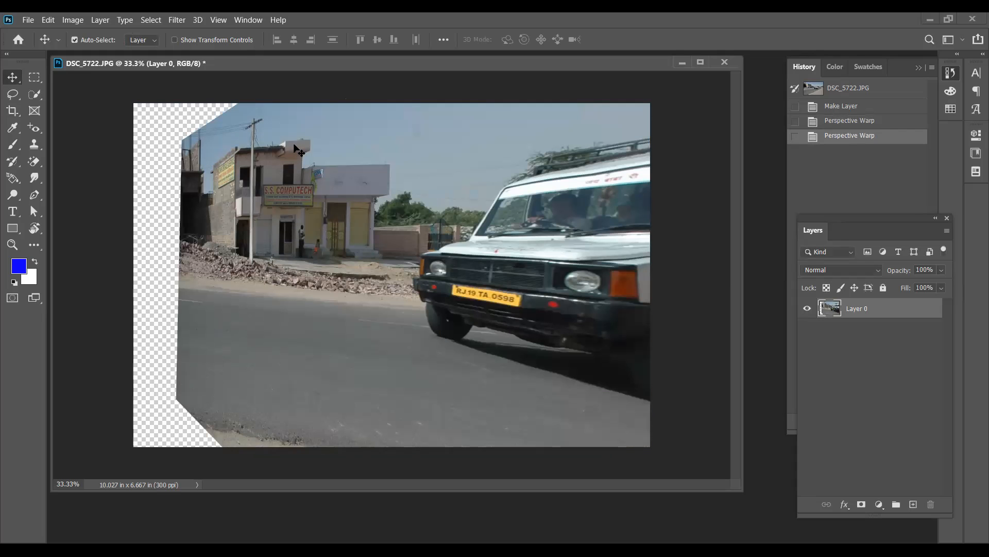
Crop the warped photo tightly around the roadside building.
key("c")
left_click_drag(206, 129, 393, 294)
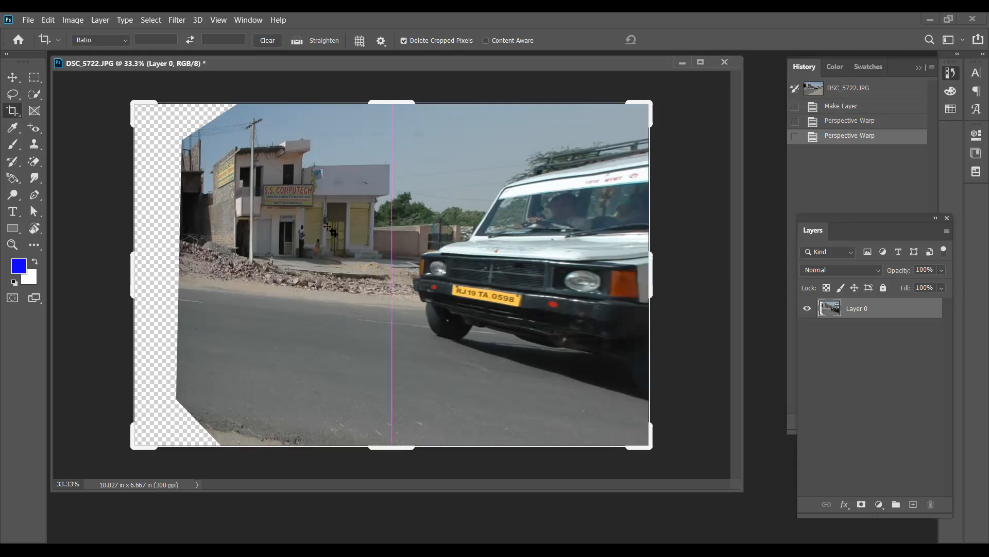
key("Return")
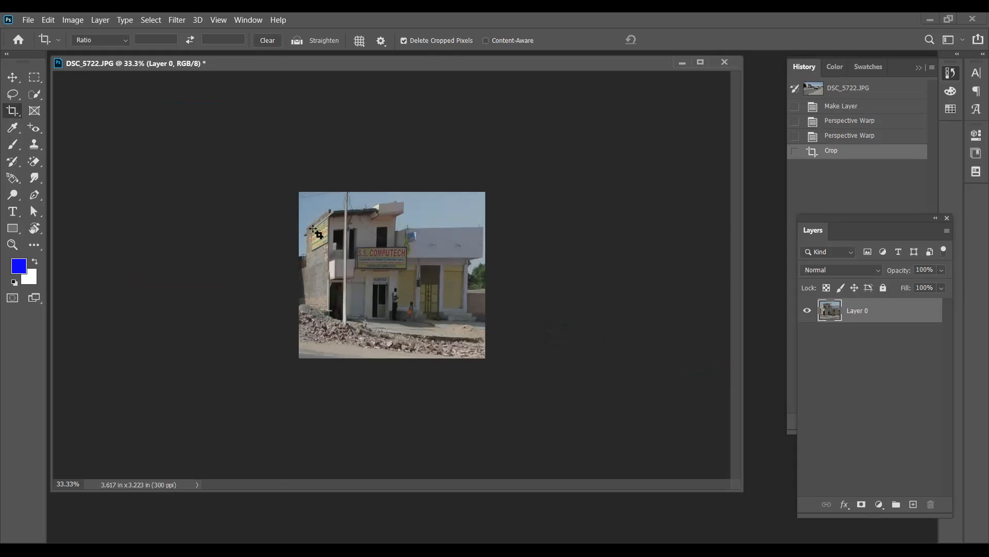
Toggle the crop off and on for comparison, and undo it along with both Perspective Warps, back to the converted layer.
key("ctrl+z")
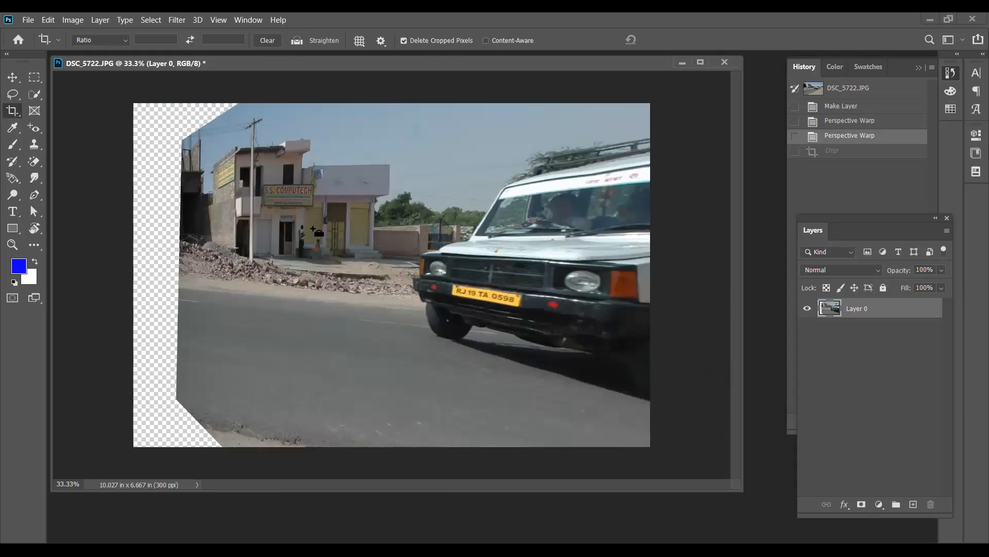
key("ctrl+shift+z")
key("ctrl+z")
key("ctrl+shift+z")
key("ctrl+z")
key("ctrl+z")
key("ctrl+z")
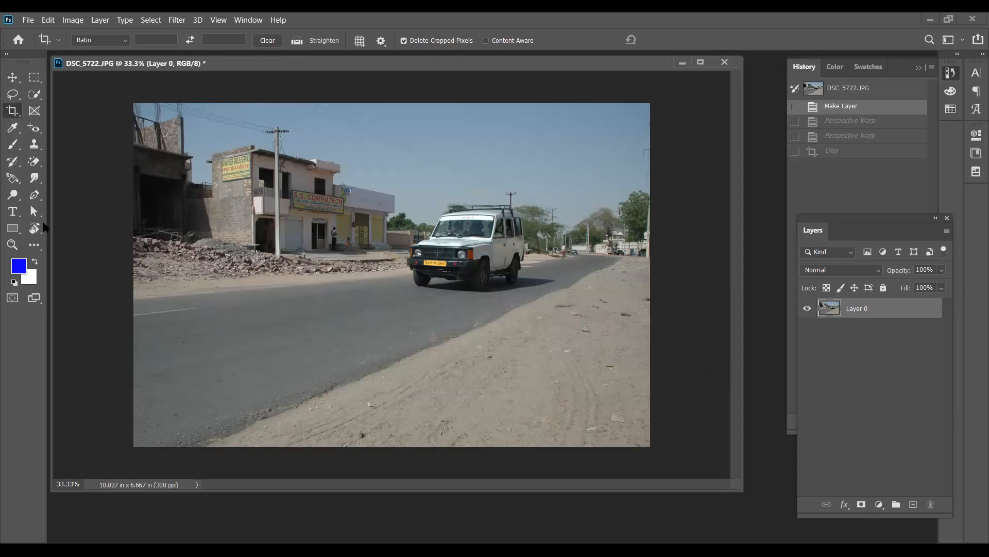
Lay out a new Perspective Warp quad over the two-storey building and raise its upper edge above the roofline.
left_click(51, 21)
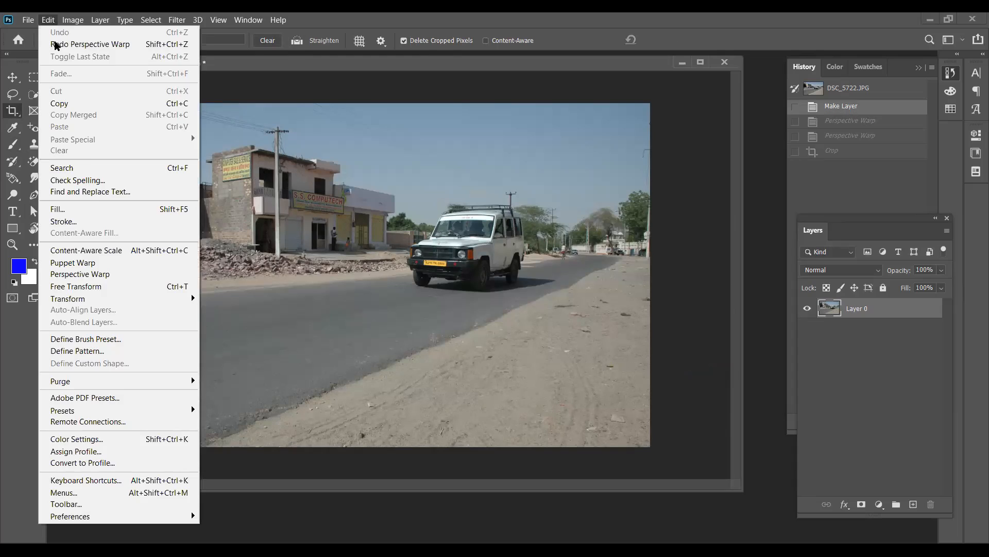
left_click(121, 274)
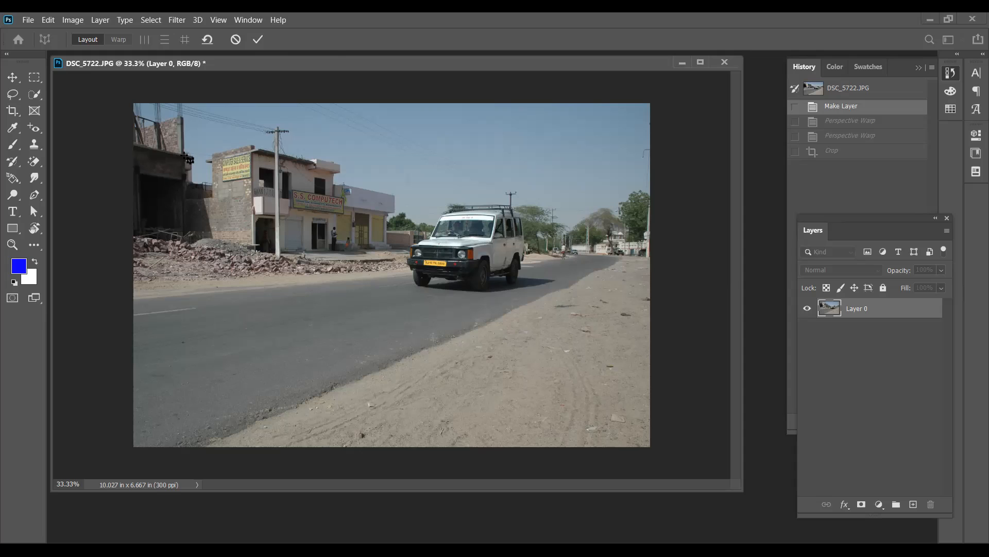
left_click_drag(188, 157, 346, 257)
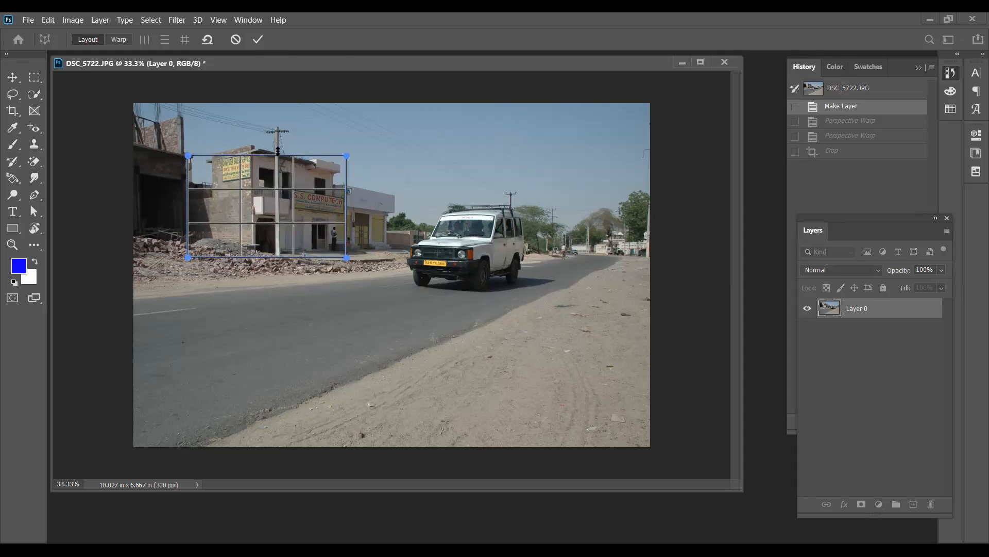
left_click_drag(267, 152, 266, 143)
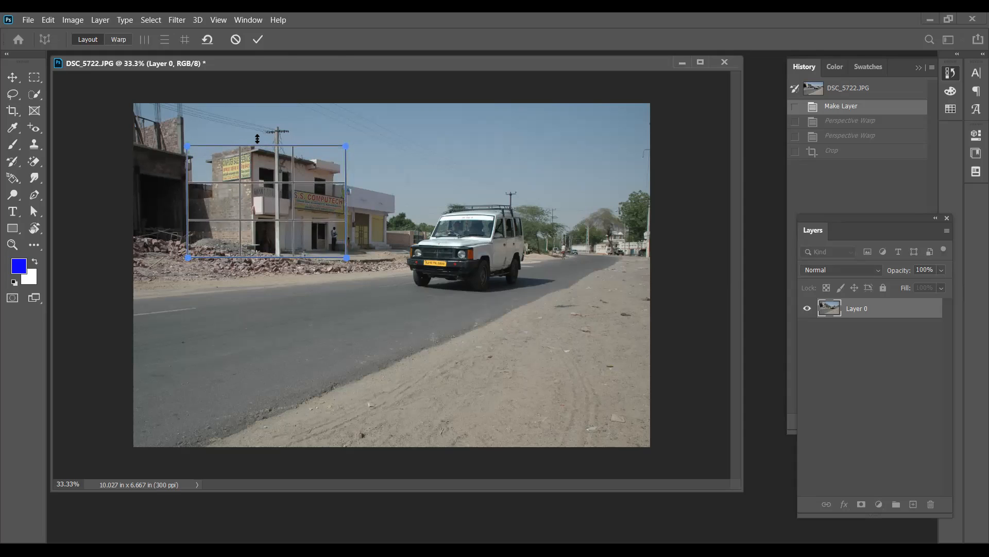
Warp the building's perspective by pulling the quad's right pins far apart vertically, nudging both left pins inward and down, and commit.
left_click(118, 39)
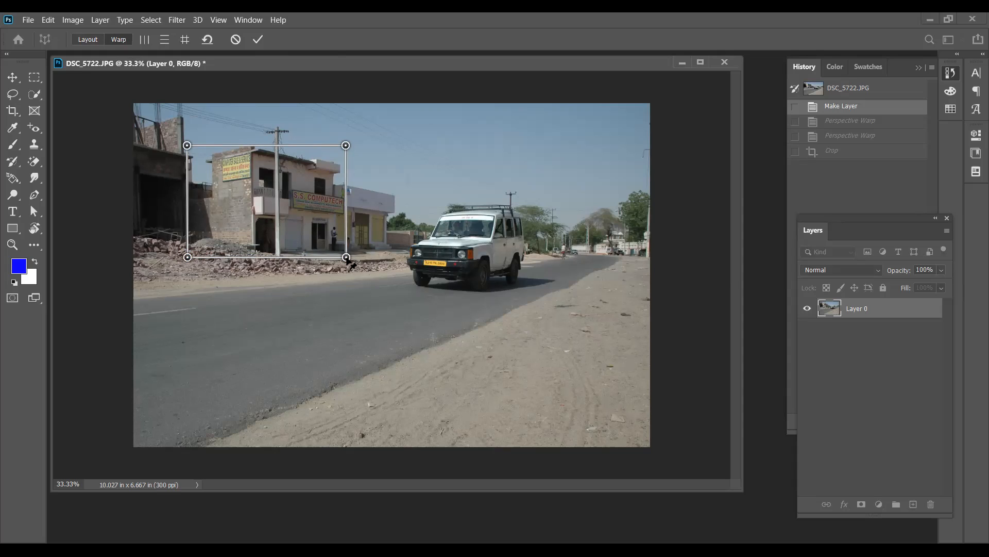
left_click_drag(349, 261, 353, 366)
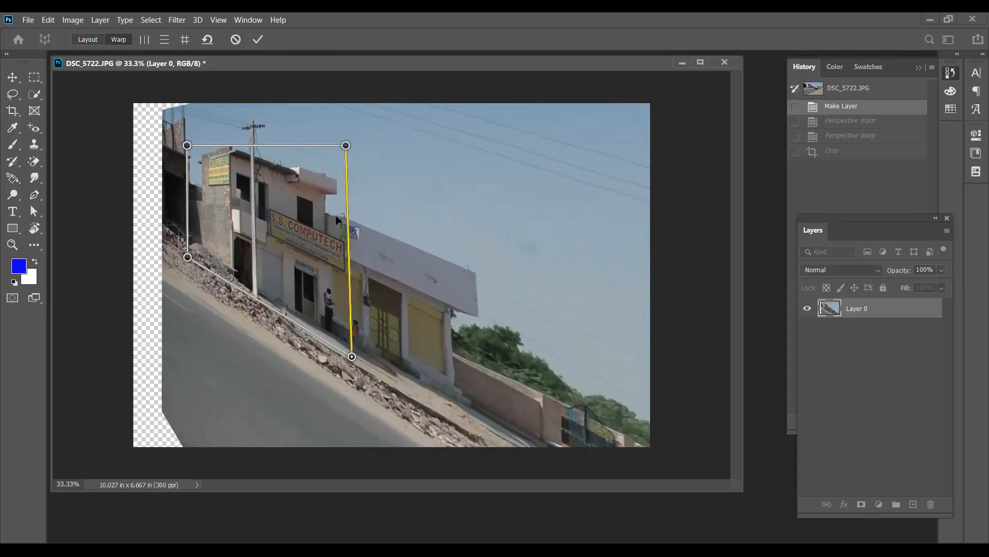
left_click_drag(345, 145, 347, 98)
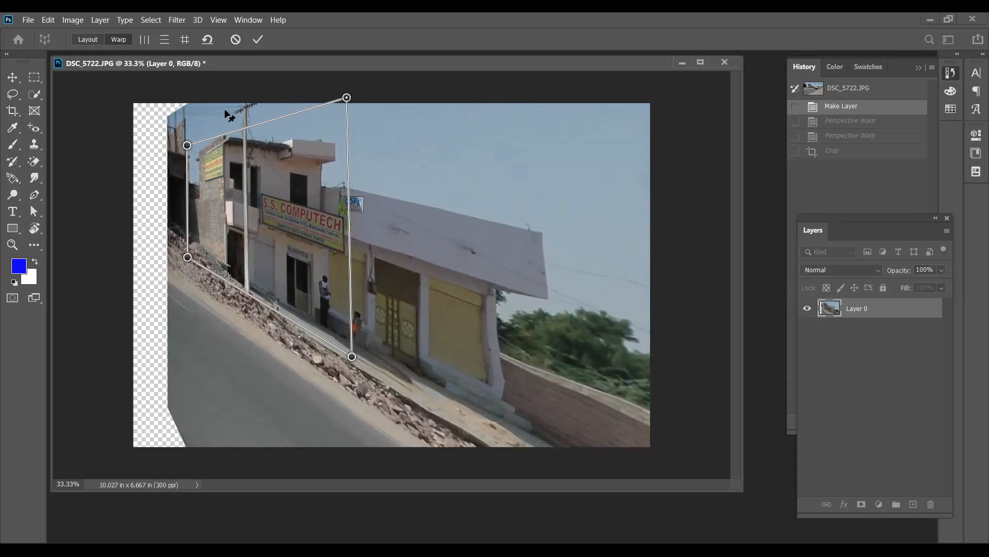
left_click_drag(188, 146, 194, 162)
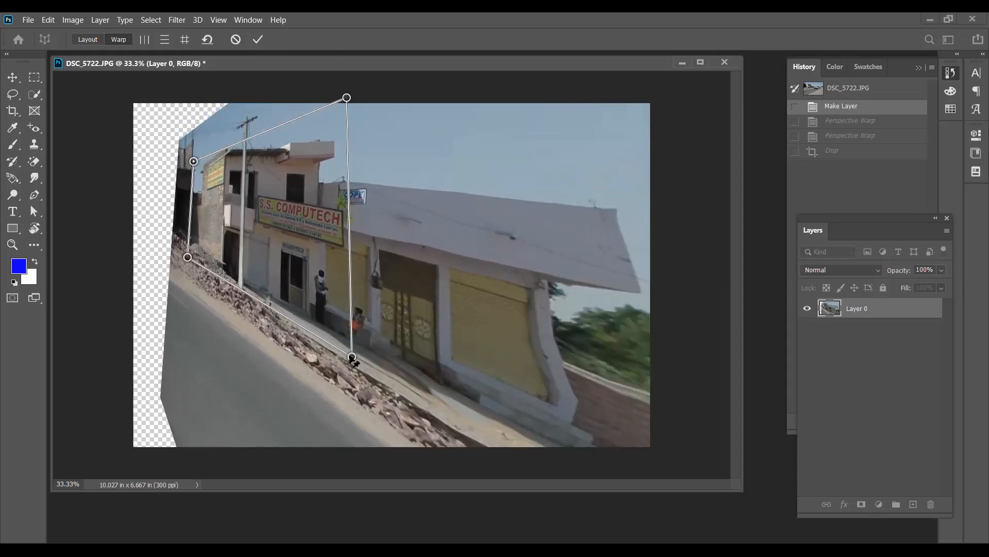
left_click_drag(188, 258, 193, 264)
Crop both sides of the photo to a canvas about 3.35 in wide around the building, keeping its full height.
key("c")
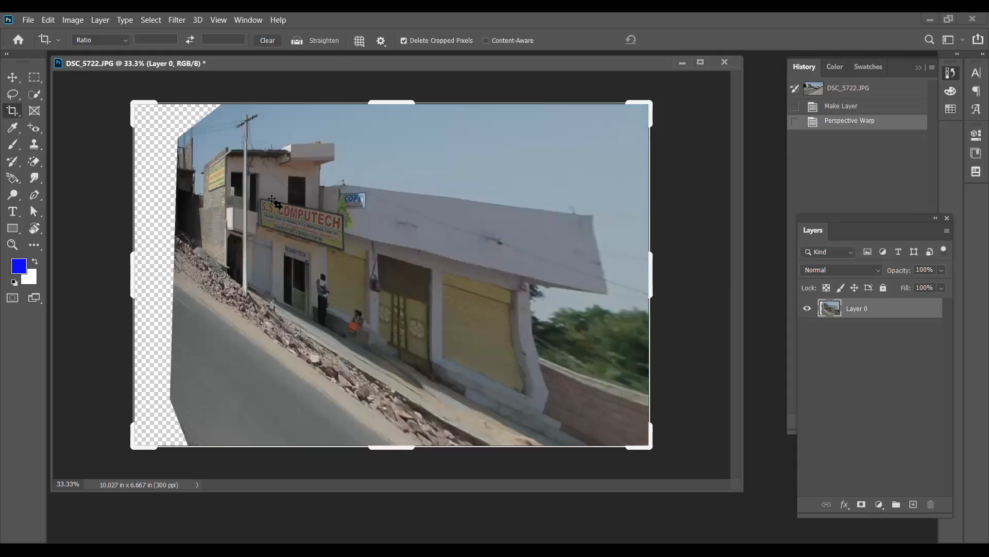
left_click(149, 262)
left_click_drag(149, 262, 165, 261)
left_click_drag(619, 270, 471, 268)
key("Return")
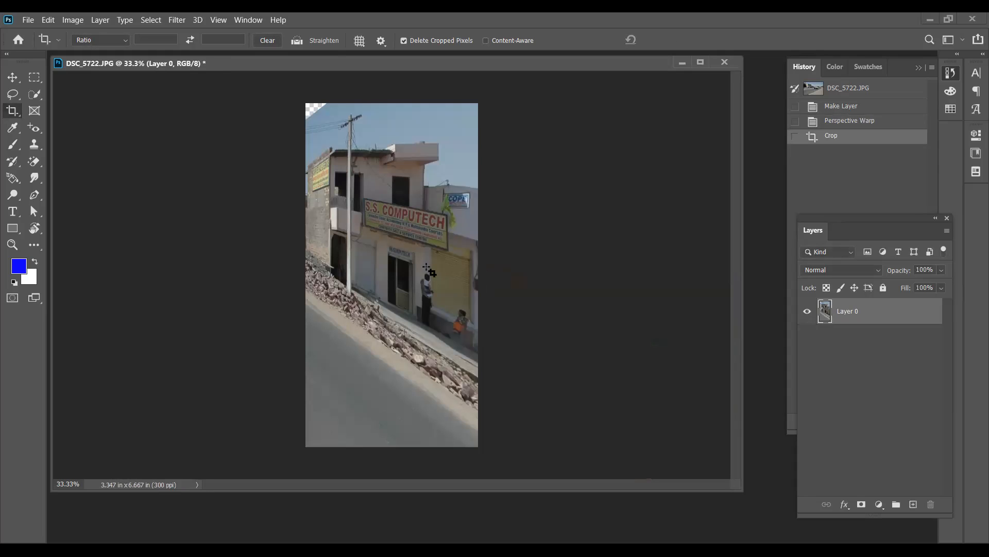
Try a Free Transform that moves the layer's right corners inward vertically to level the sloping building, and cancel it.
left_click(12, 79)
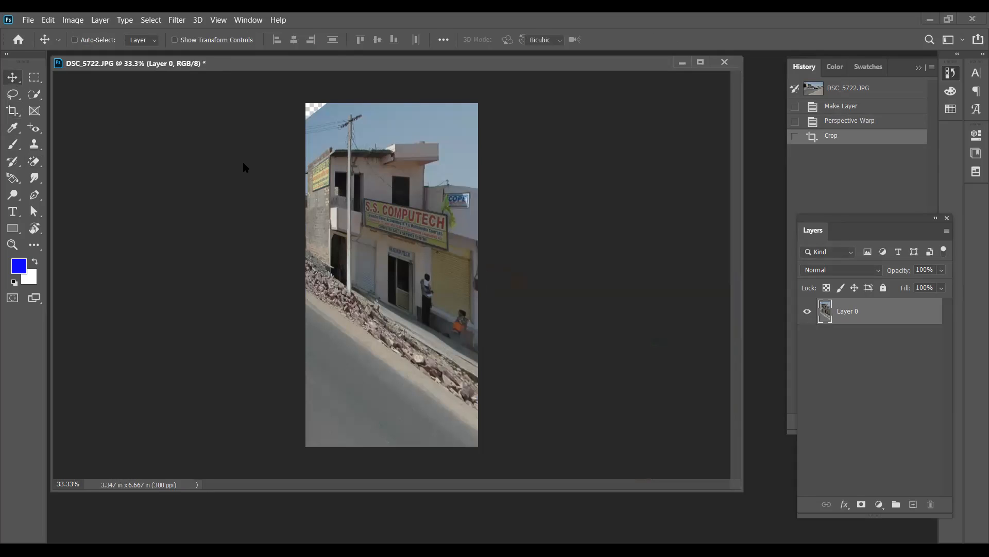
key("ctrl+t")
left_click_drag(477, 446, 476, 389)
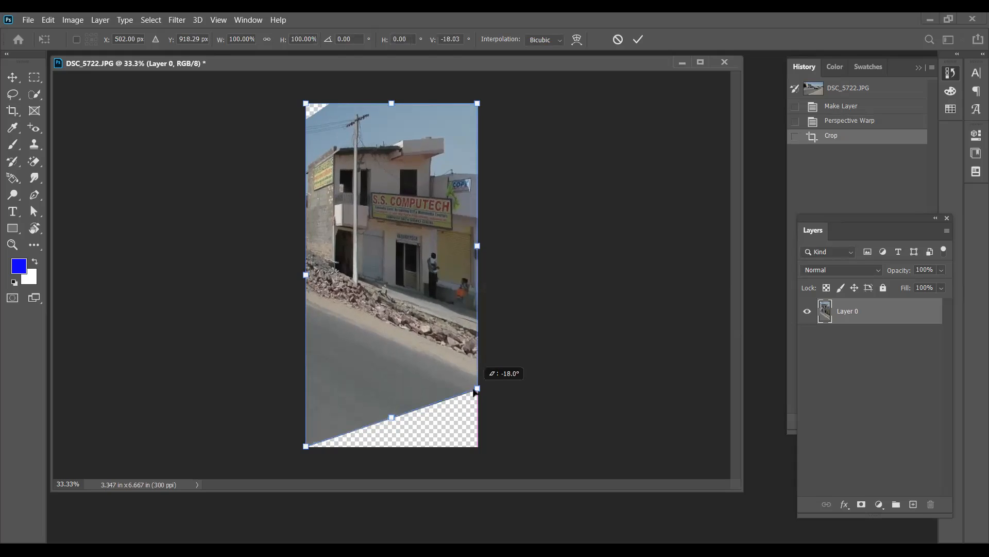
left_click_drag(478, 108, 477, 141)
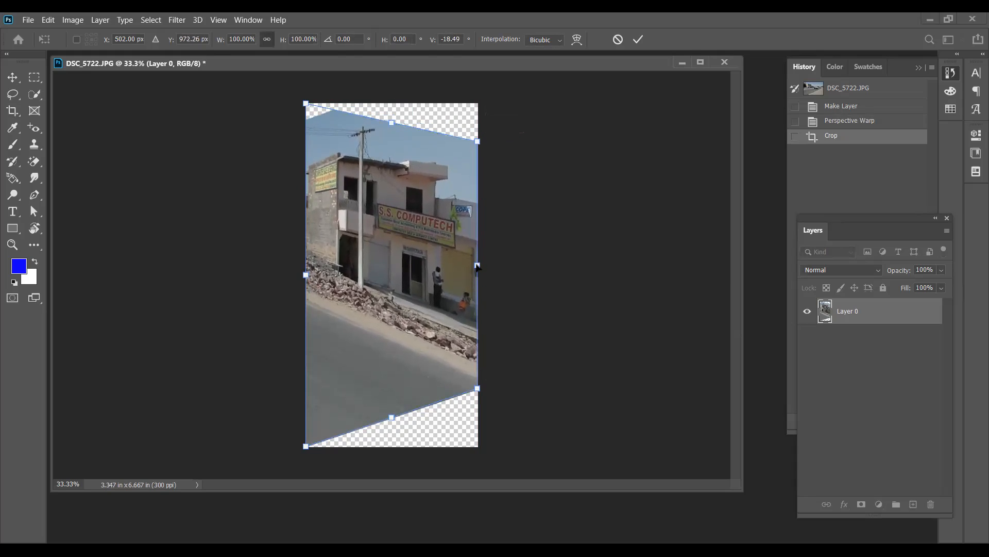
left_click_drag(477, 266, 477, 264)
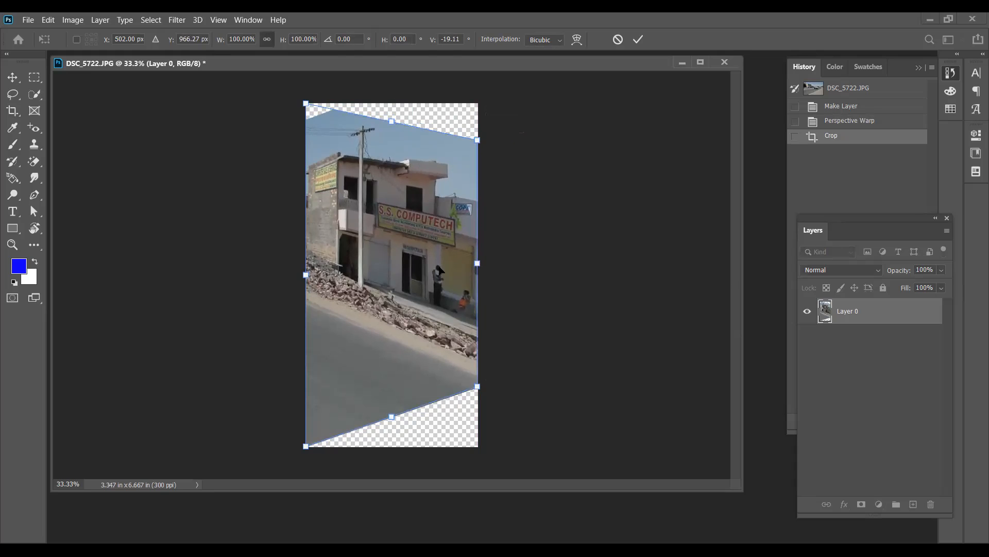
key("Return")
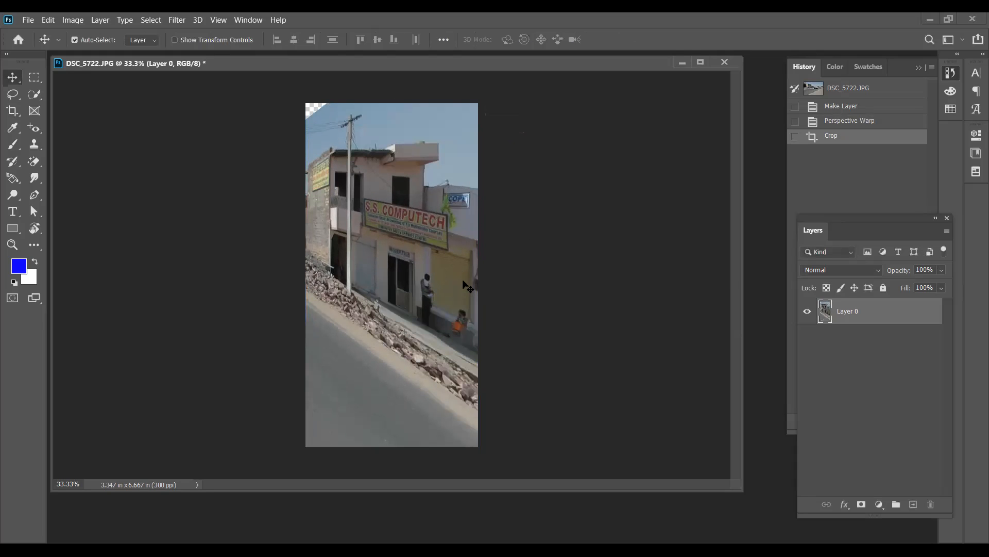
Start Puppet Warp on the cropped layer, pin the roof's right corner and the wall base below it, and remove a trial pin between them.
left_click(51, 21)
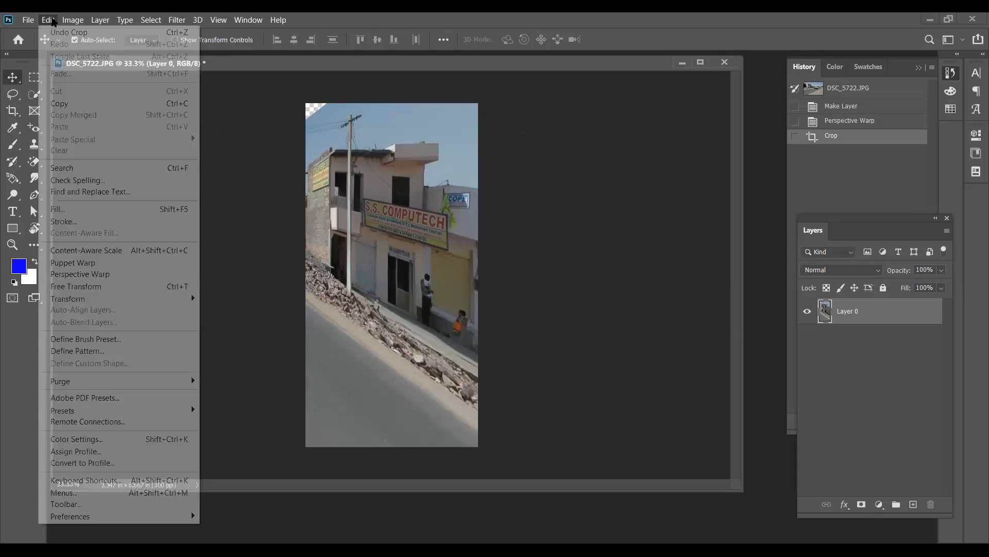
left_click(105, 263)
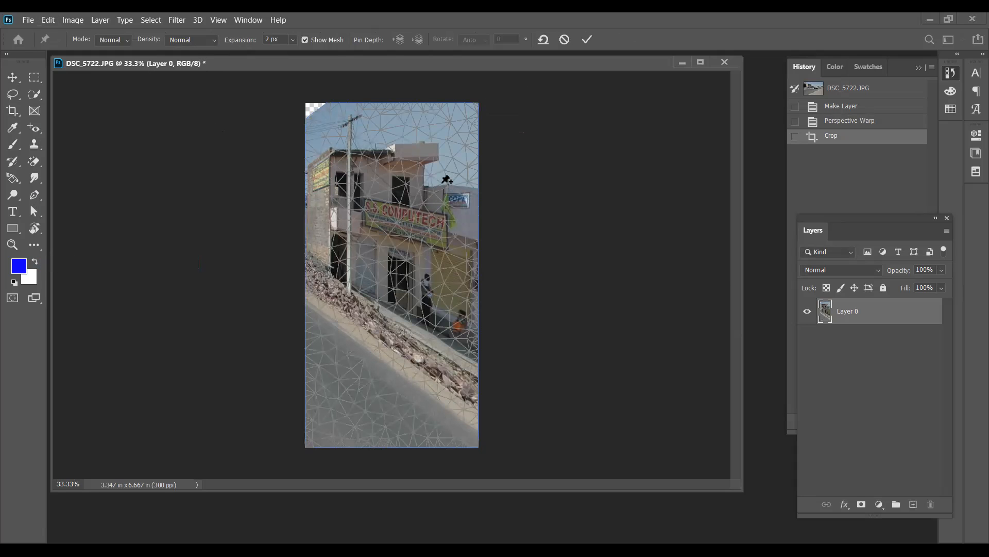
left_click(440, 144)
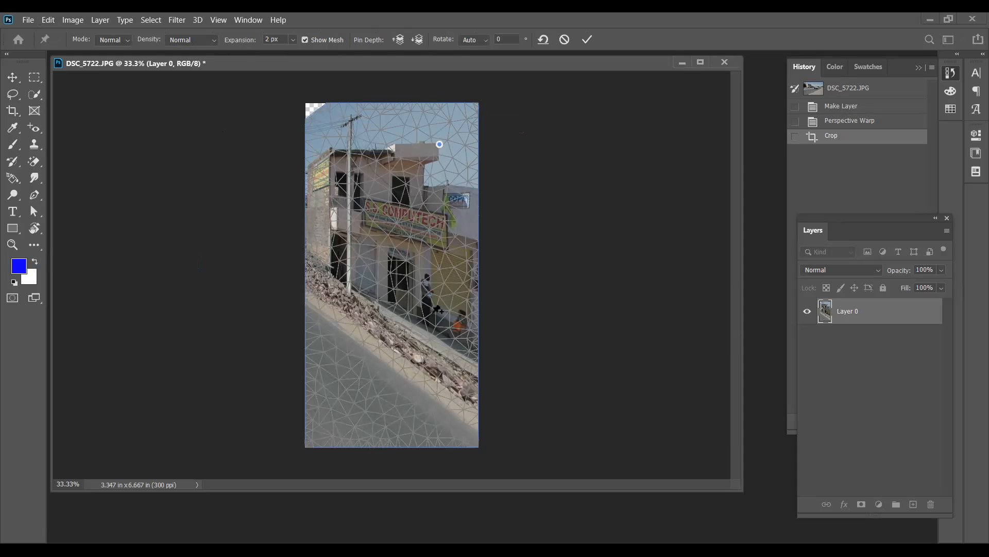
left_click(442, 341)
left_click_drag(441, 191, 443, 191)
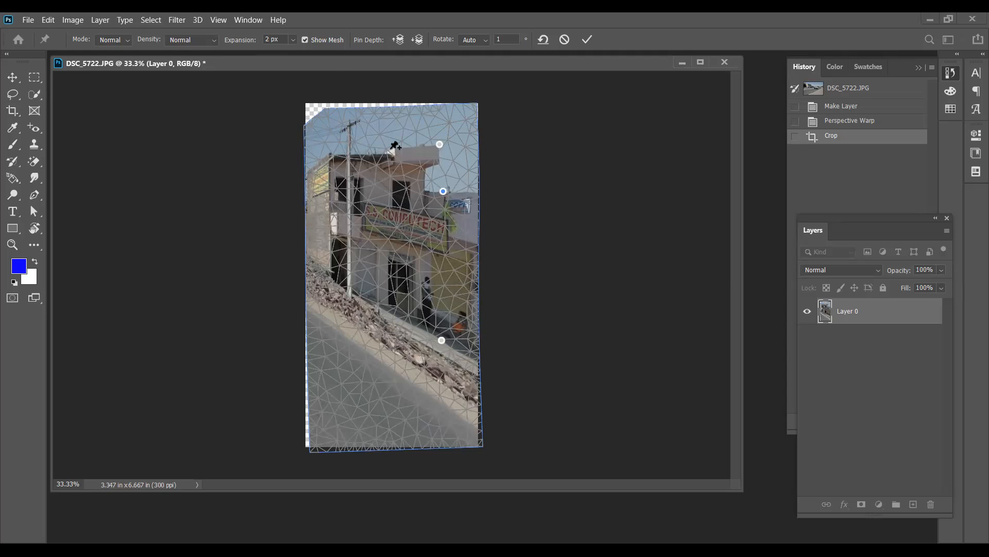
key("Delete")
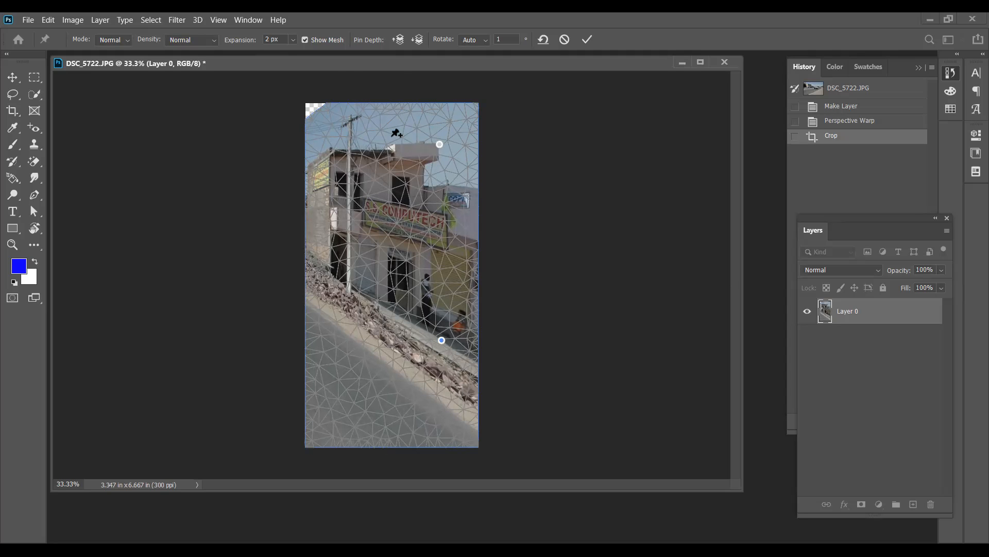
Pin the roofline and wall base further left, add pins down the building's right side to adjust the sign area, and commit the Puppet Warp.
left_click(385, 148)
left_click(384, 310)
left_click_drag(441, 341, 439, 338)
left_click_drag(433, 262, 440, 183)
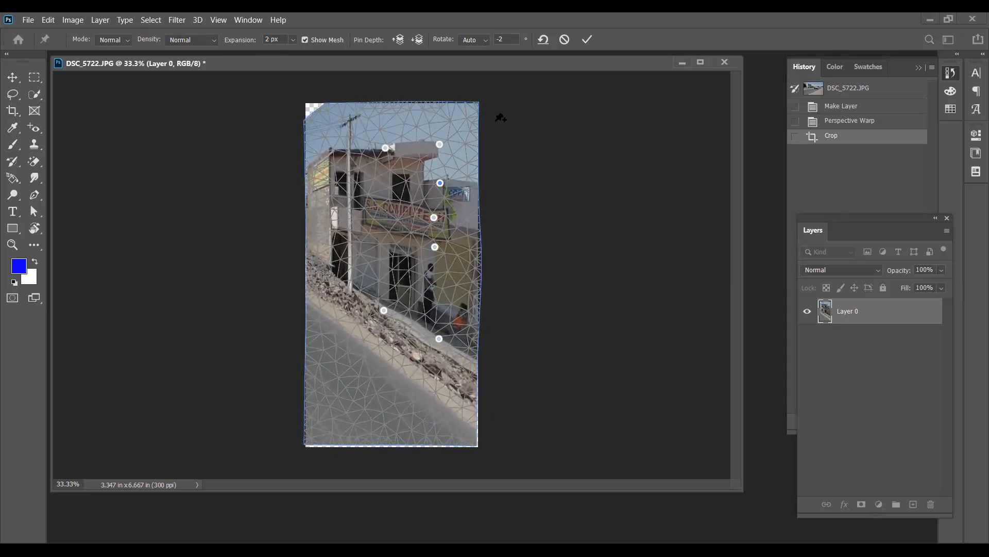
left_click(587, 39)
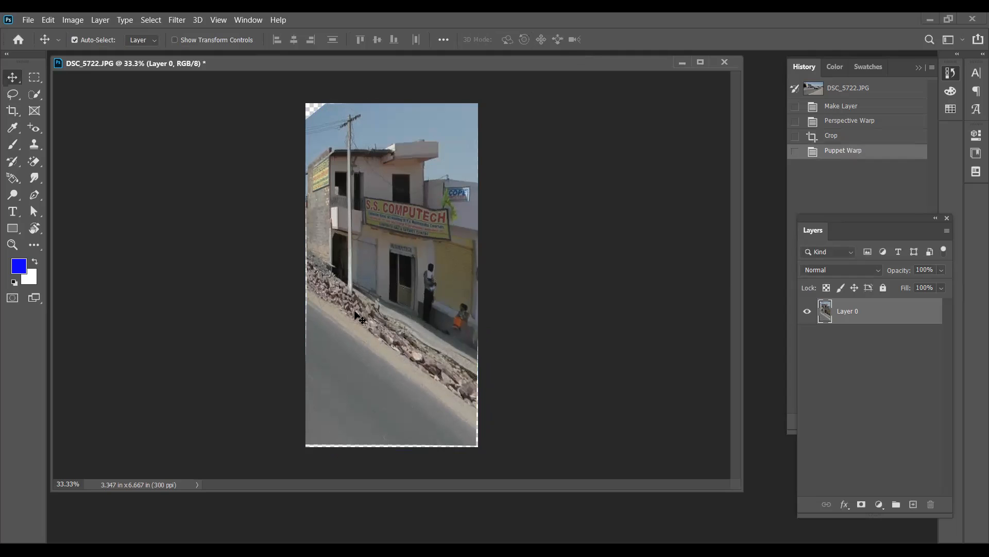
Free Transform the cropped layer: scale it to about 88%, pull its upper-right corner down and inward, widen it leftward, and commit.
left_click(45, 20)
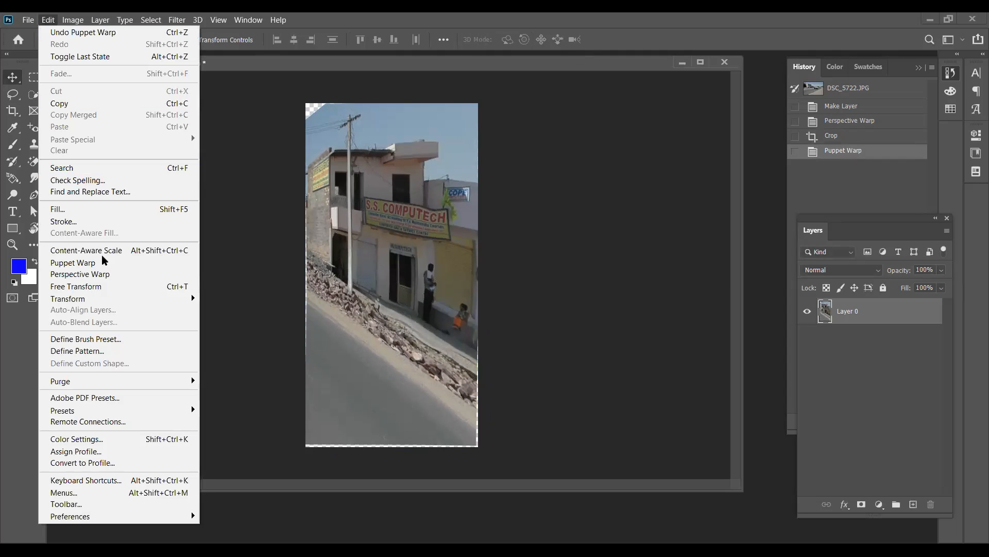
left_click(105, 288)
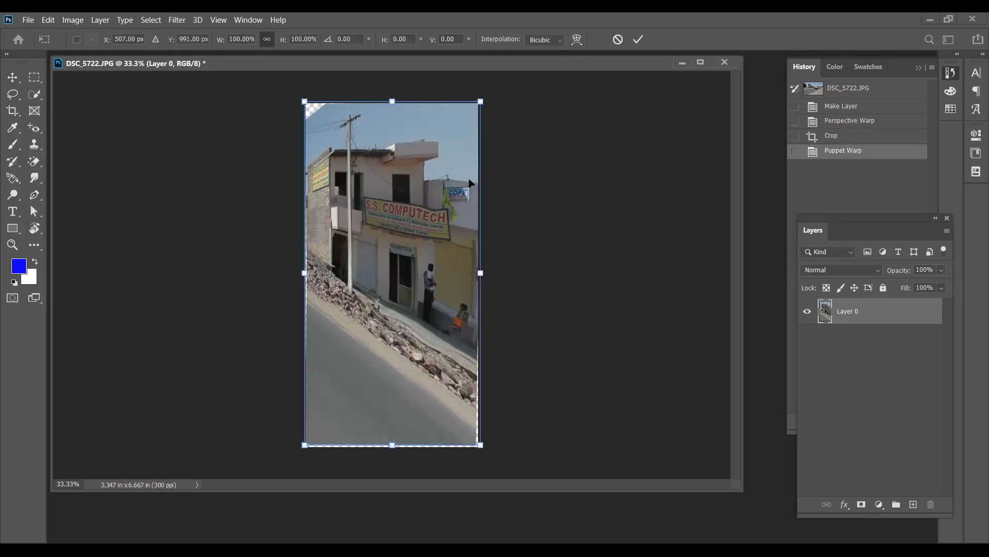
left_click_drag(480, 101, 459, 284)
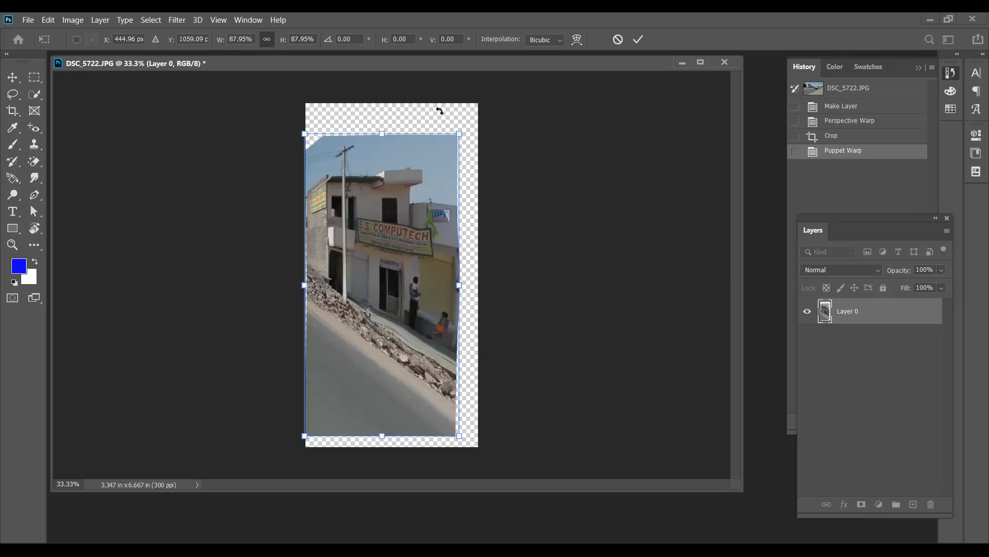
left_click_drag(459, 134, 438, 220)
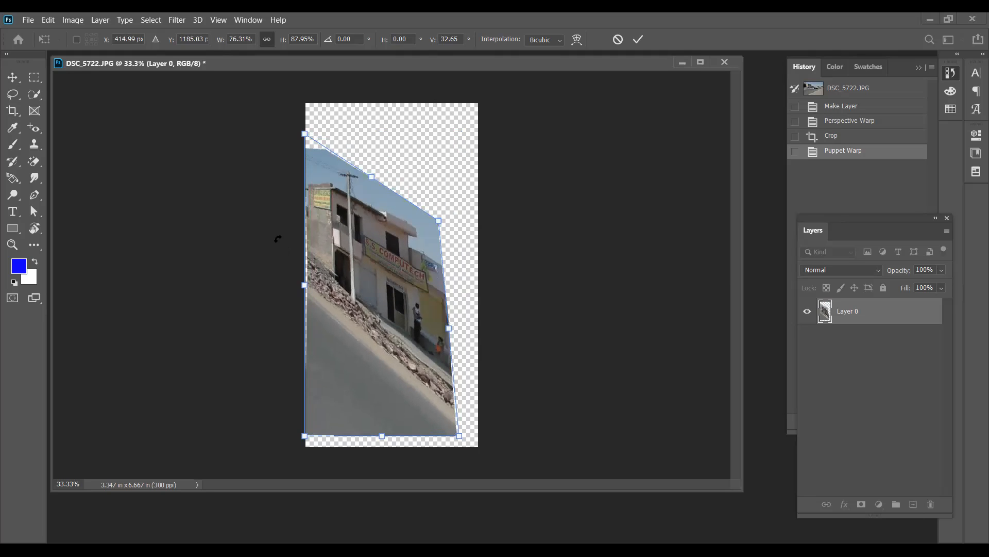
left_click_drag(304, 285, 191, 314)
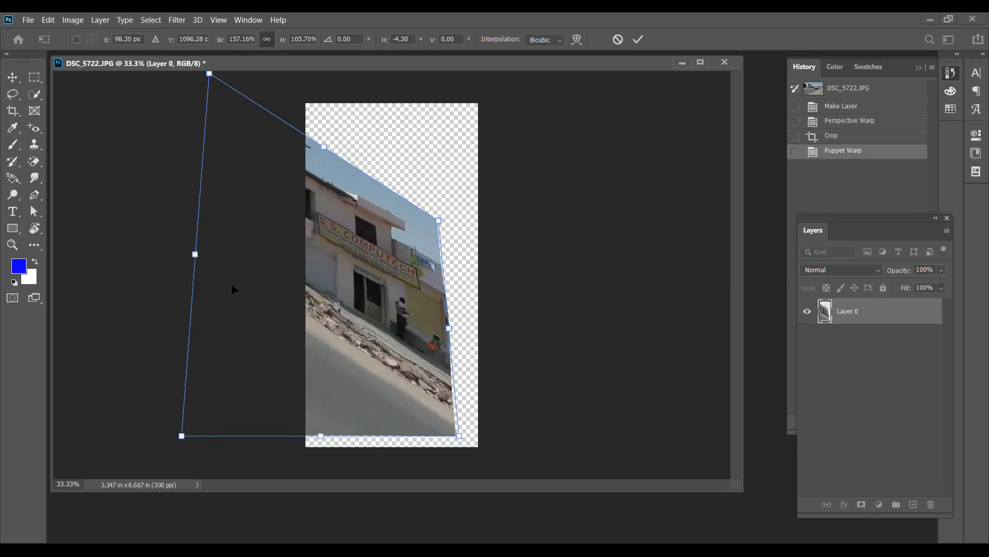
key("Return")
left_click(50, 21)
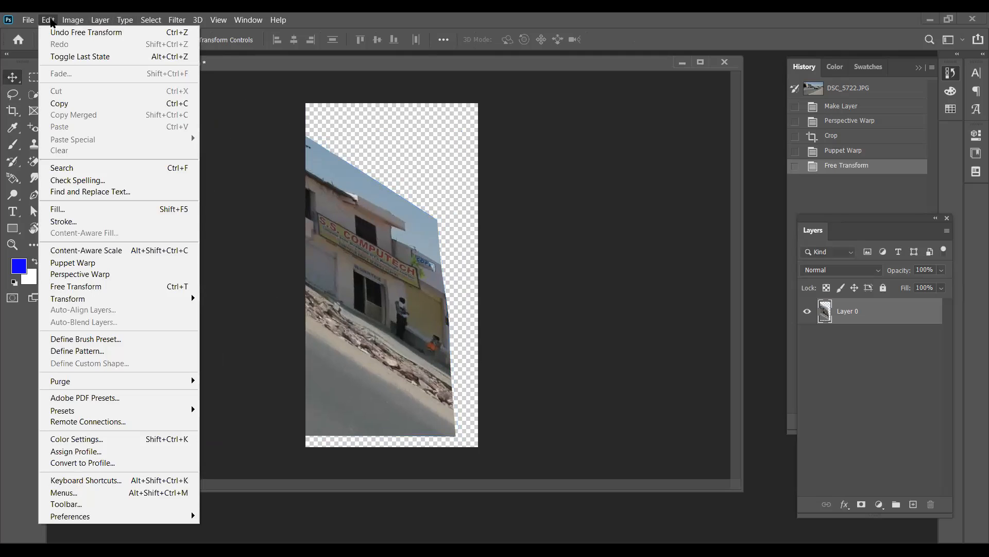
mouse_move(103, 300)
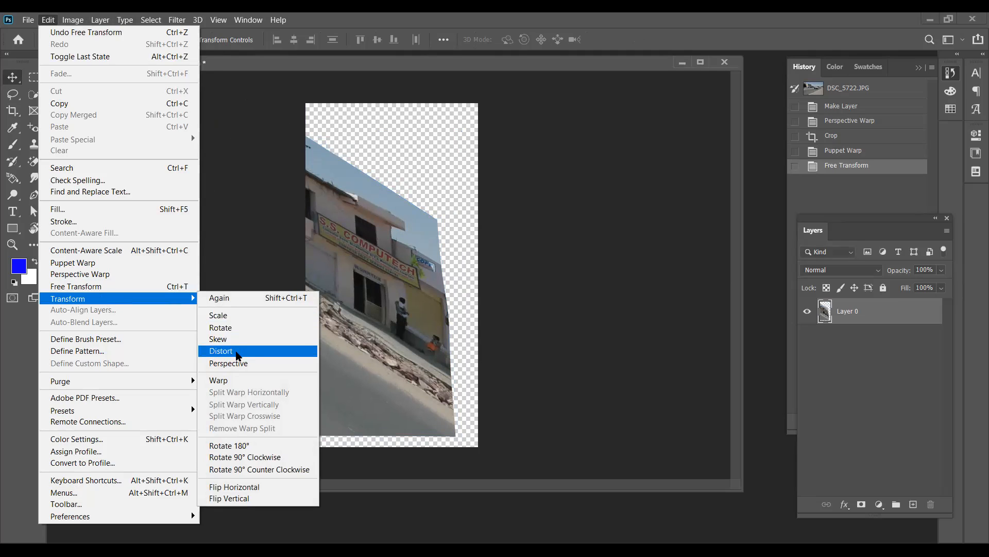
left_click(453, 211)
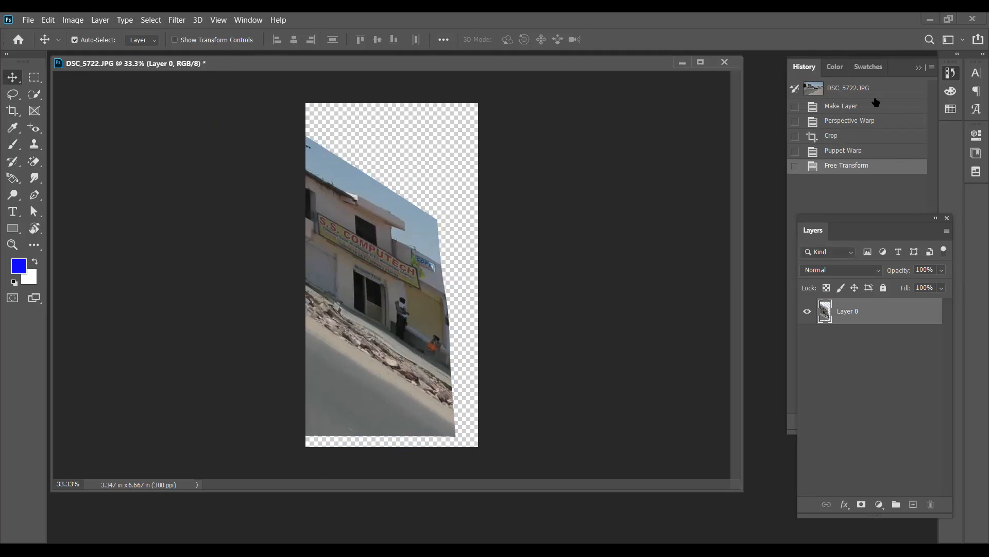
Revert DSC_5722.JPG to its original opened state and convert the Background into an editable layer named Layer 0.
left_click(837, 93)
left_click(866, 459)
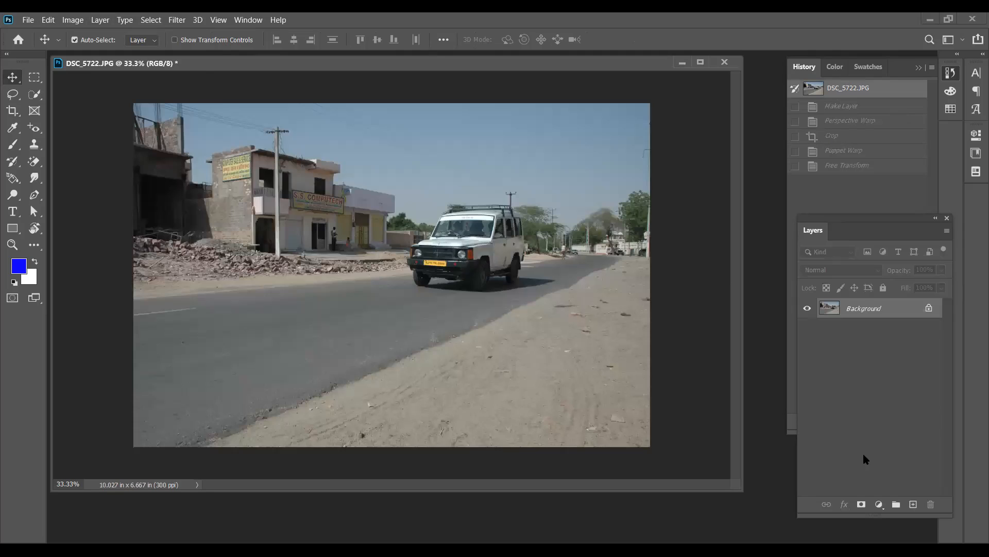
double_click(858, 309)
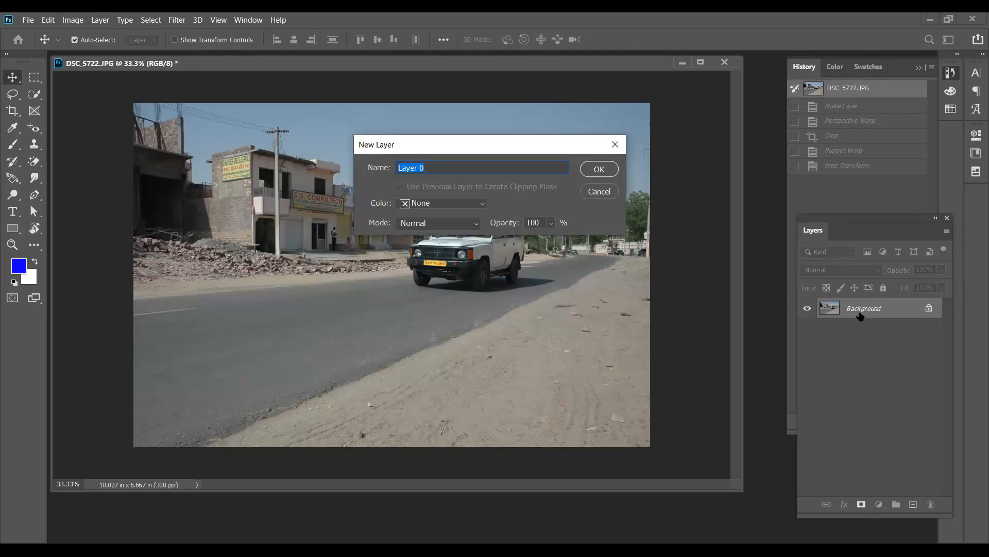
key("Return")
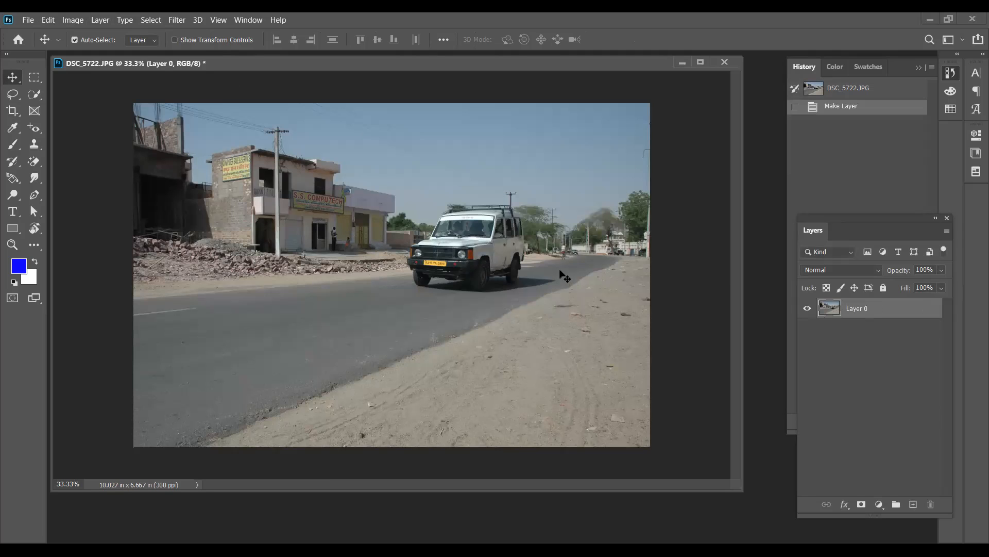
Try the Scale transform on Layer 0, shrinking it from the upper-left corner to about 99.7%, and cancel it.
left_click(52, 20)
mouse_move(138, 297)
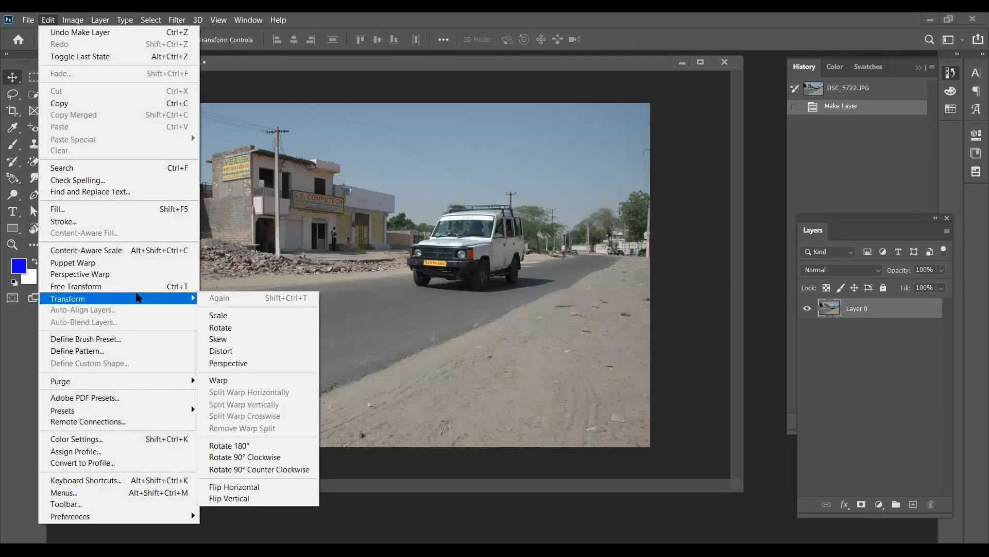
left_click(219, 315)
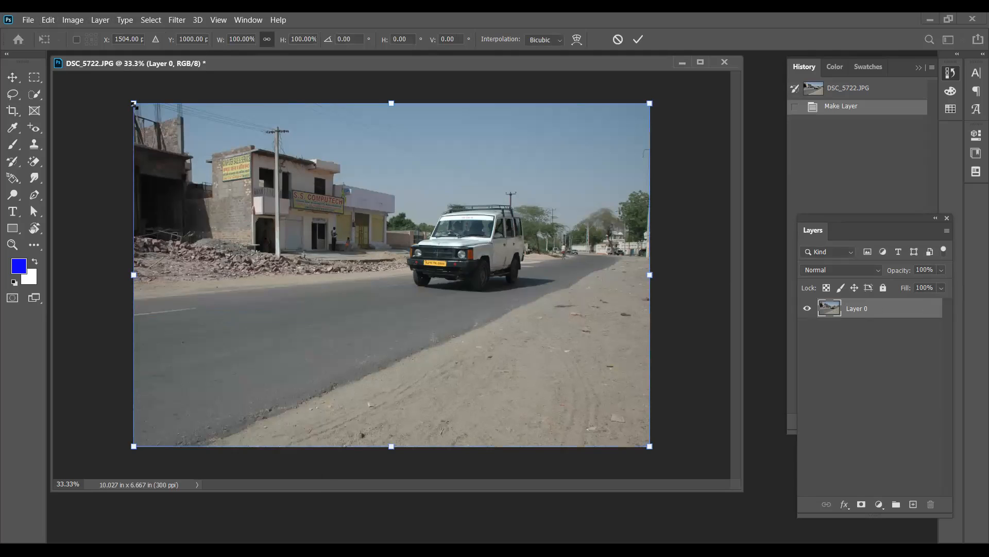
mouse_move(134, 105)
left_mouse_down()
mouse_move(369, 255)
mouse_move(223, 180)
mouse_move(145, 133)
mouse_move(135, 103)
mouse_move(270, 192)
mouse_move(389, 252)
mouse_move(182, 150)
mouse_move(135, 103)
left_mouse_up()
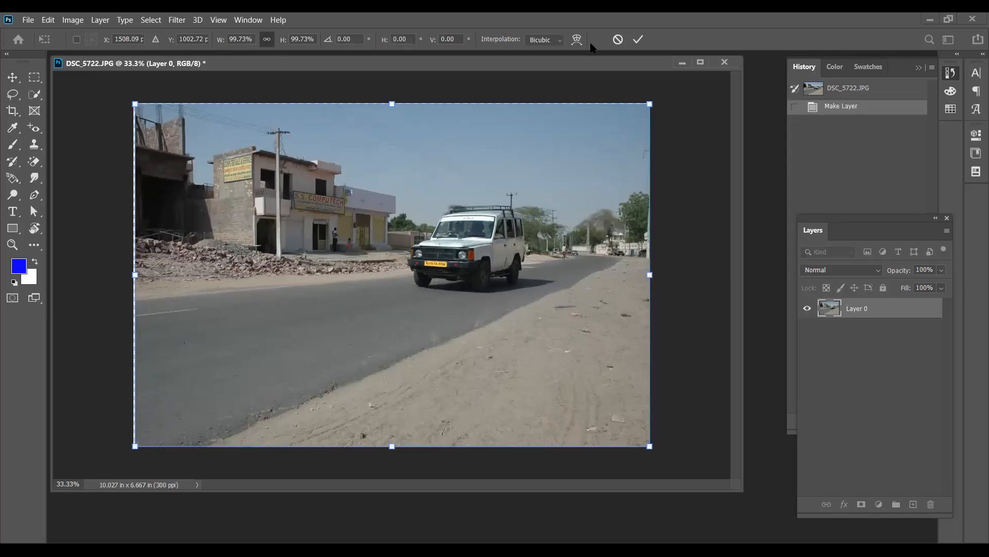
left_click(618, 39)
Try the Rotate transform on Layer 0, turning it slightly to about 0.75° and back to about -0.9°, and discard it.
left_click(48, 20)
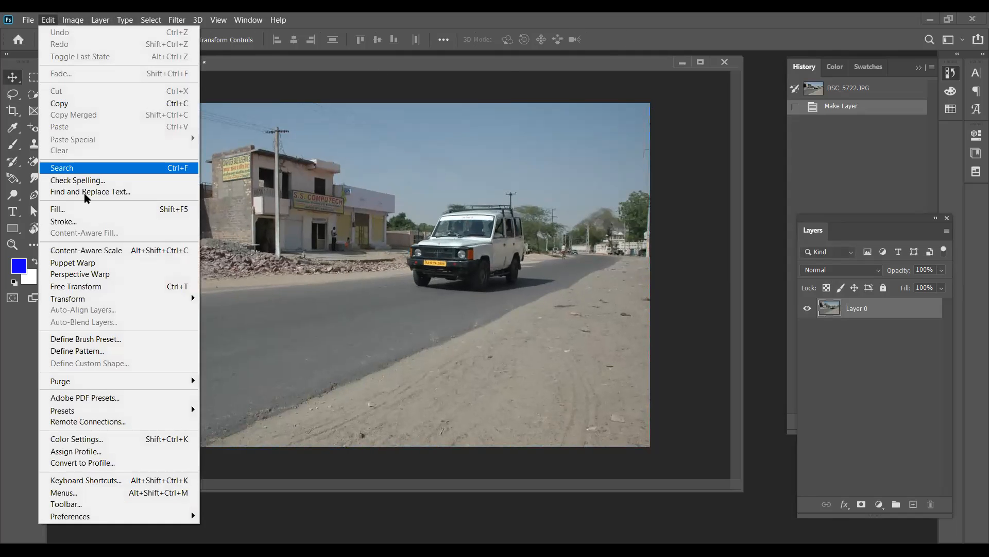
mouse_move(116, 300)
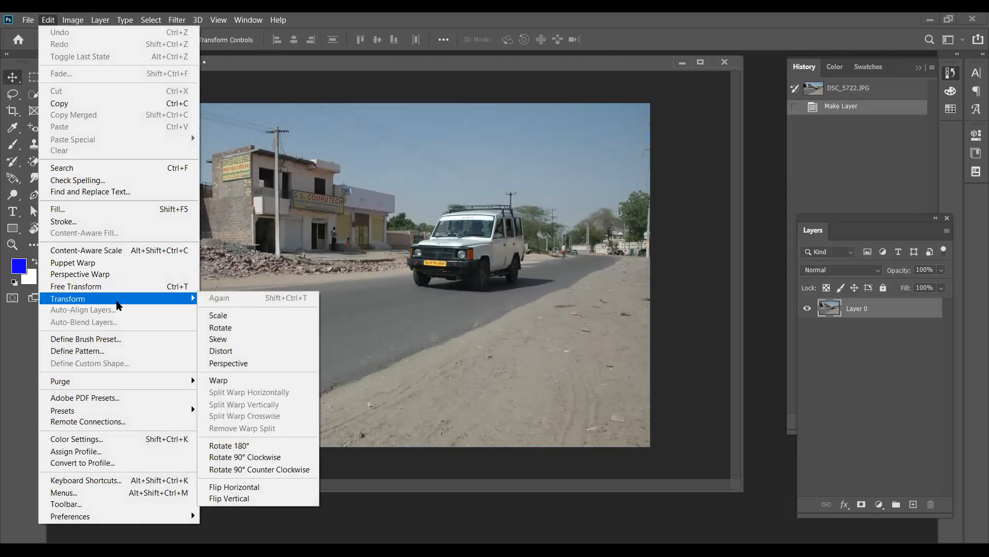
left_click(254, 329)
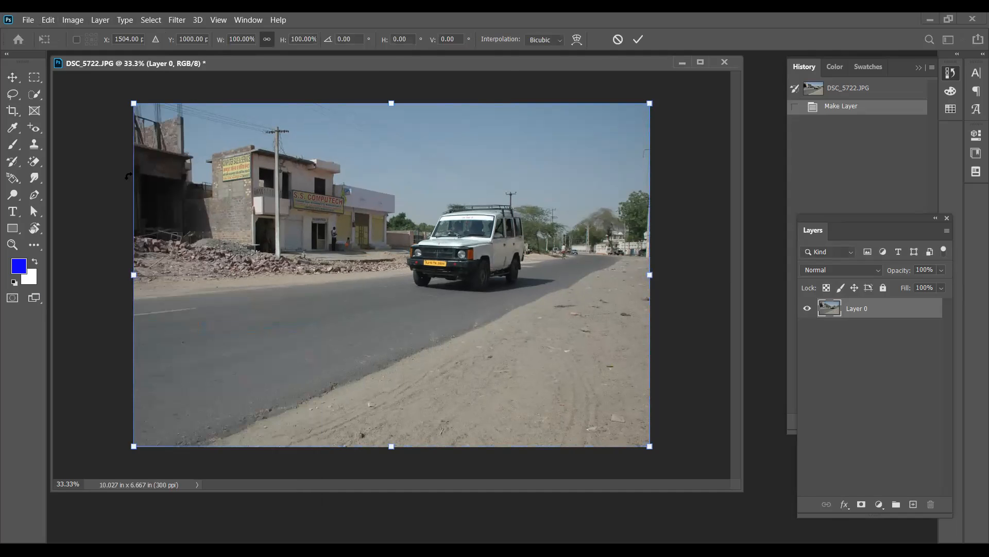
mouse_move(109, 163)
left_mouse_down()
mouse_move(109, 214)
mouse_move(90, 216)
mouse_move(110, 115)
mouse_move(107, 153)
left_mouse_up()
left_click_drag(299, 235, 261, 182)
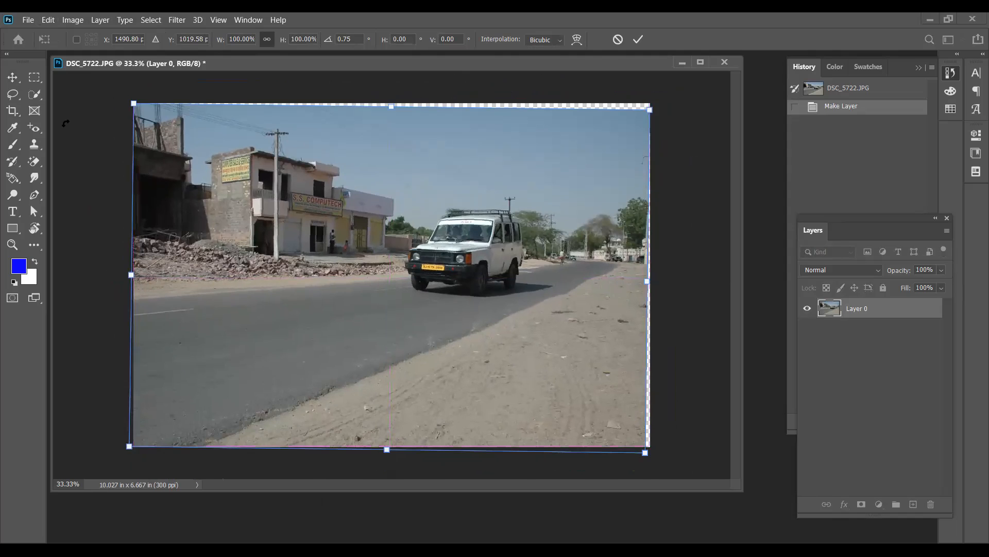
mouse_move(65, 132)
left_mouse_down()
mouse_move(61, 183)
mouse_move(75, 103)
mouse_move(56, 147)
left_mouse_up()
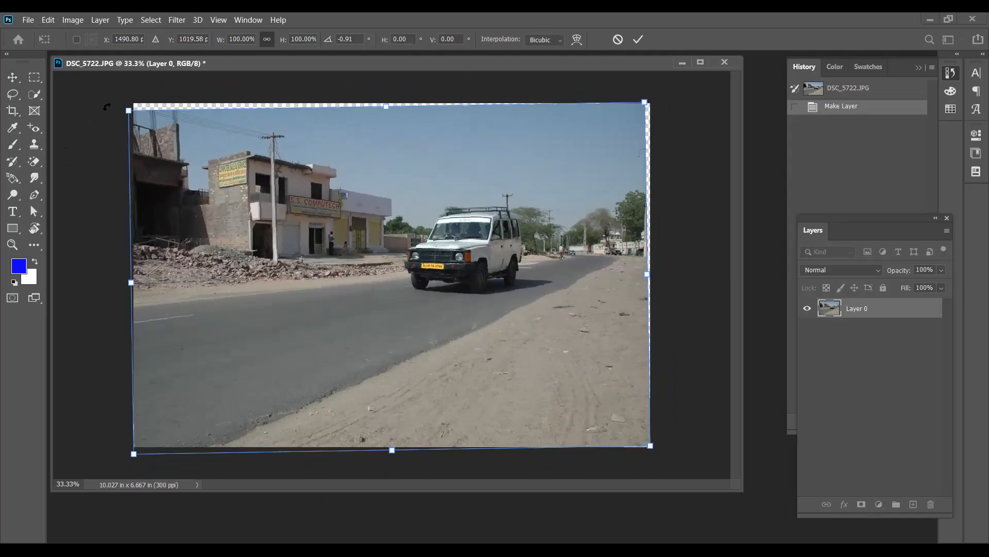
key("Return")
Try the Skew transform on Layer 0, sliding its left, bottom and right edges slightly along their directions, and cancel it.
left_click(47, 20)
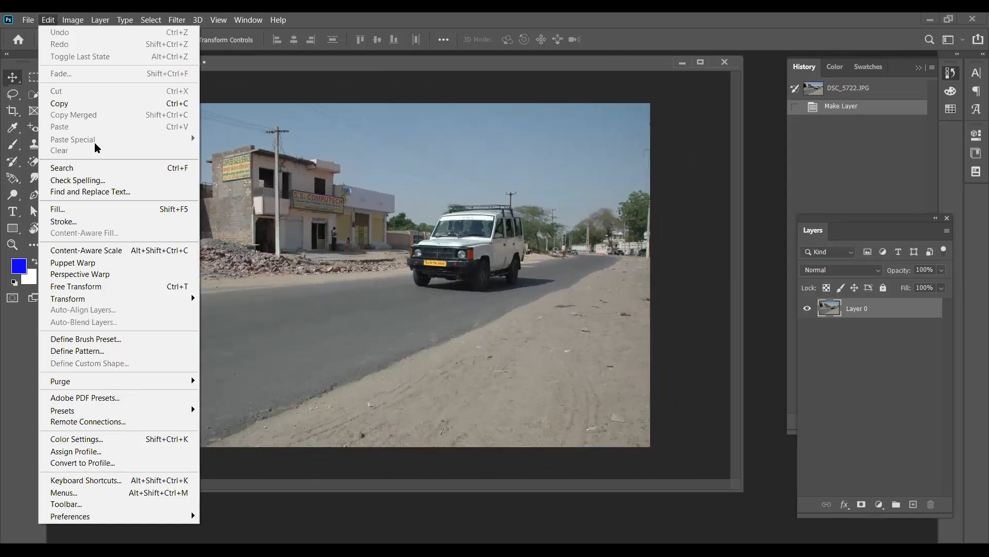
mouse_move(157, 302)
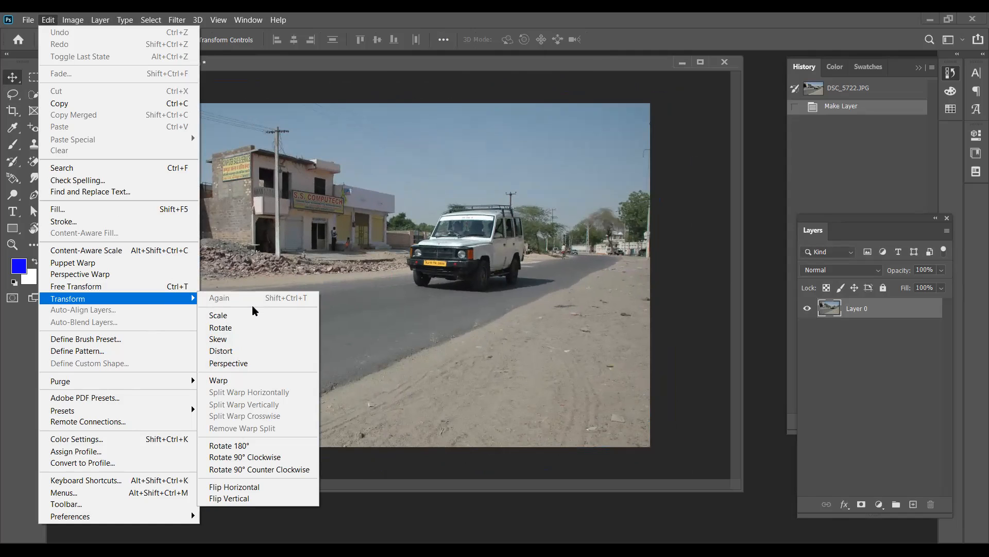
left_click(241, 342)
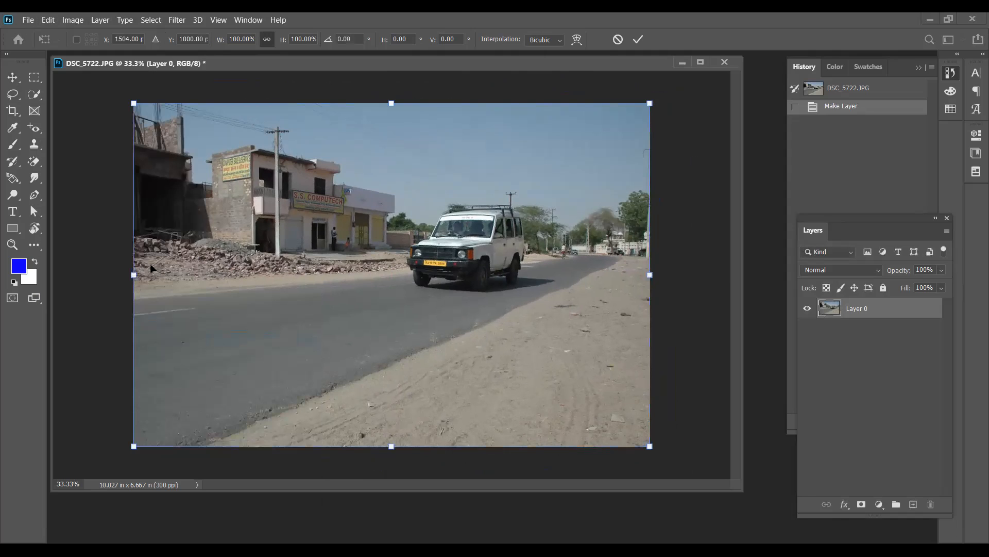
mouse_move(133, 274)
left_mouse_down()
mouse_move(133, 178)
mouse_move(134, 331)
mouse_move(150, 435)
mouse_move(150, 281)
mouse_move(137, 221)
mouse_move(157, 435)
mouse_move(161, 249)
mouse_move(152, 277)
left_mouse_up()
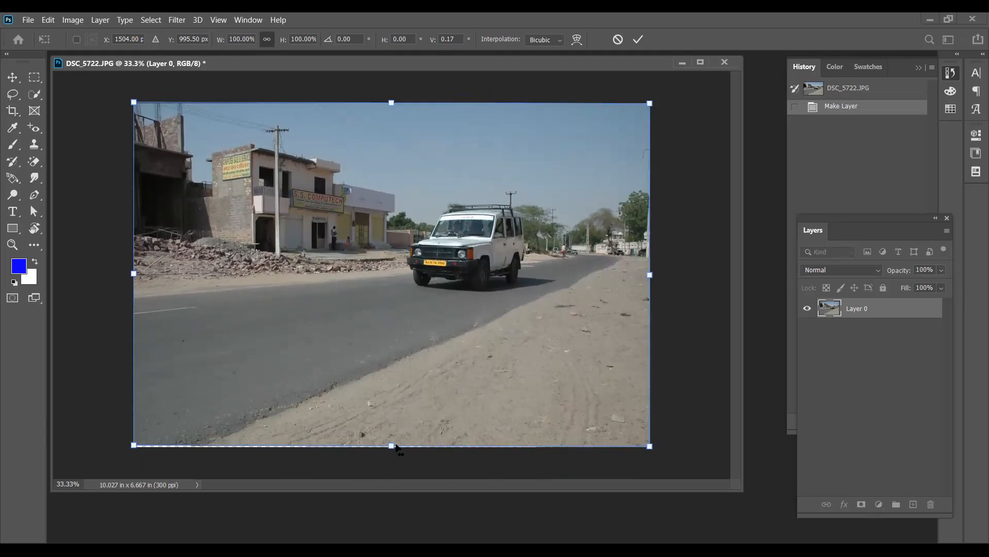
left_click_drag(381, 448, 409, 406)
mouse_move(654, 285)
left_mouse_down()
mouse_move(654, 394)
mouse_move(654, 237)
mouse_move(640, 281)
mouse_move(646, 272)
left_mouse_up()
left_click(48, 20)
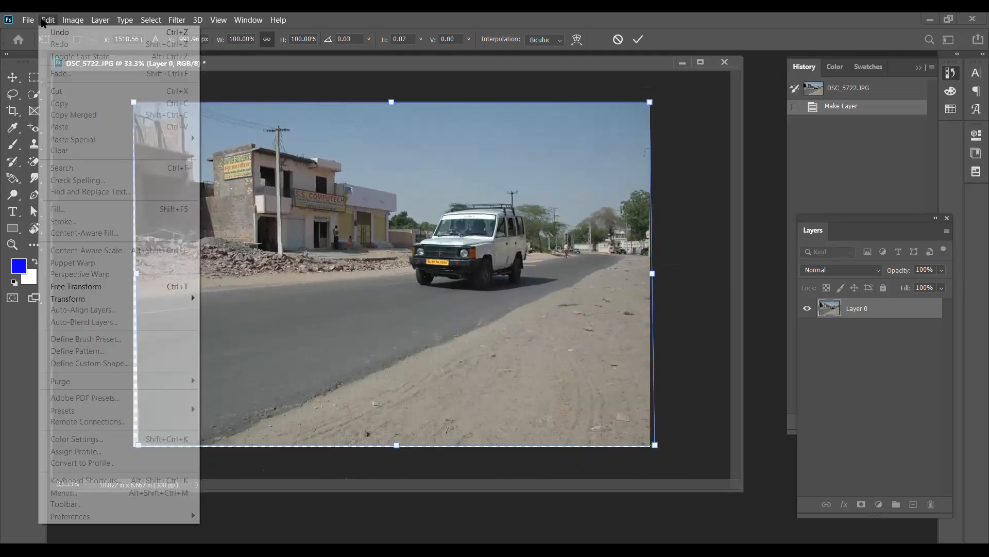
mouse_move(102, 298)
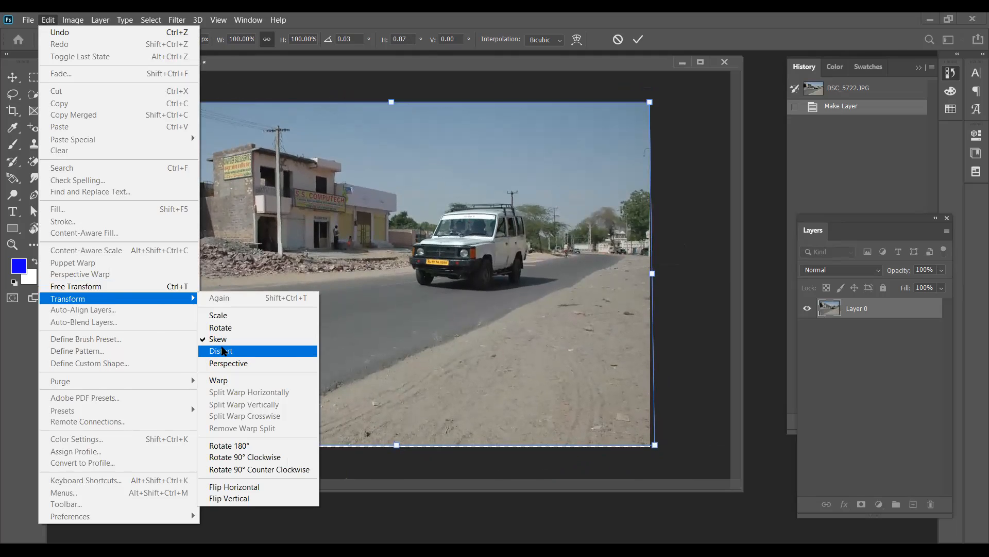
left_click(624, 36)
left_click(623, 36)
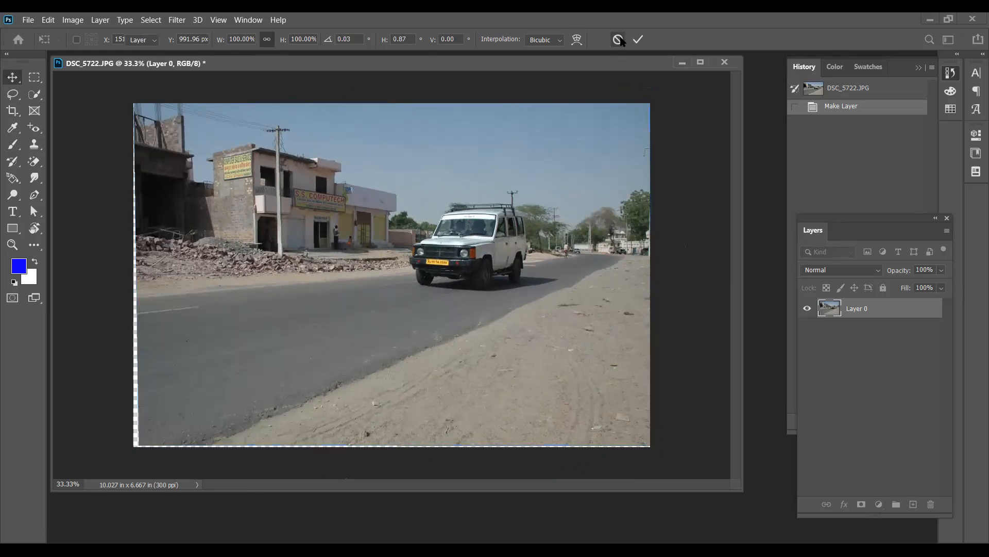
Try the Distort transform on Layer 0, pulling both upper corners inward and the top edge far down toward the base, and cancel it.
left_click(47, 19)
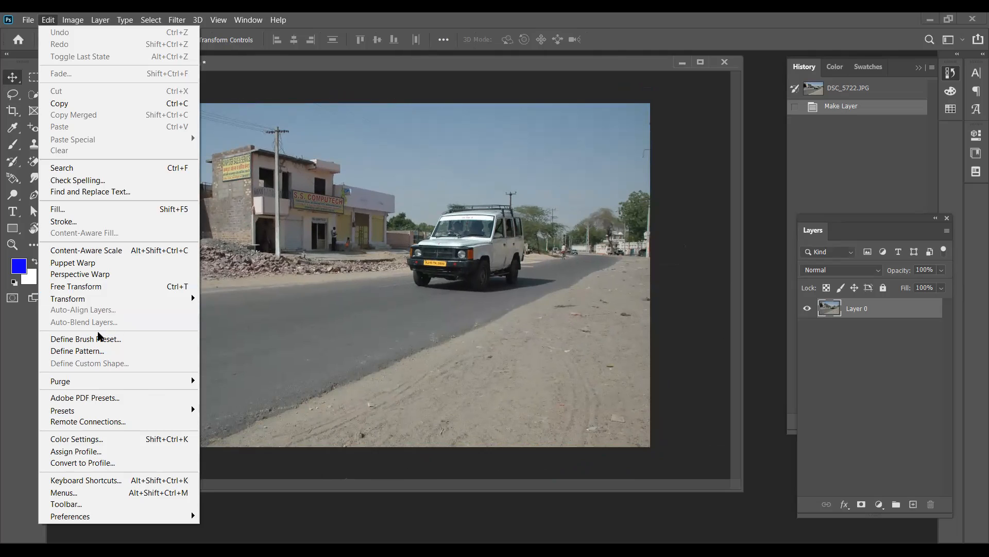
mouse_move(98, 299)
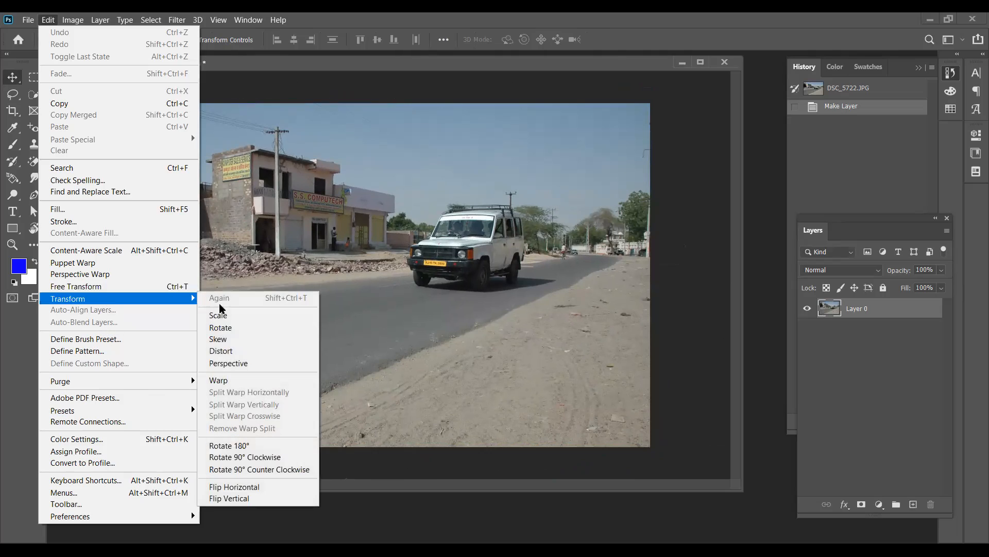
left_click(226, 347)
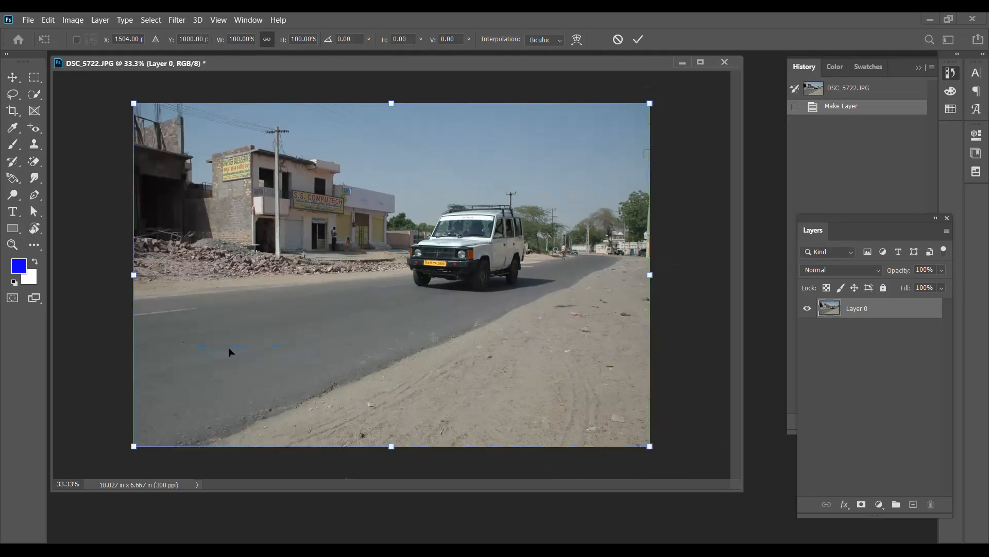
left_click_drag(134, 104, 253, 169)
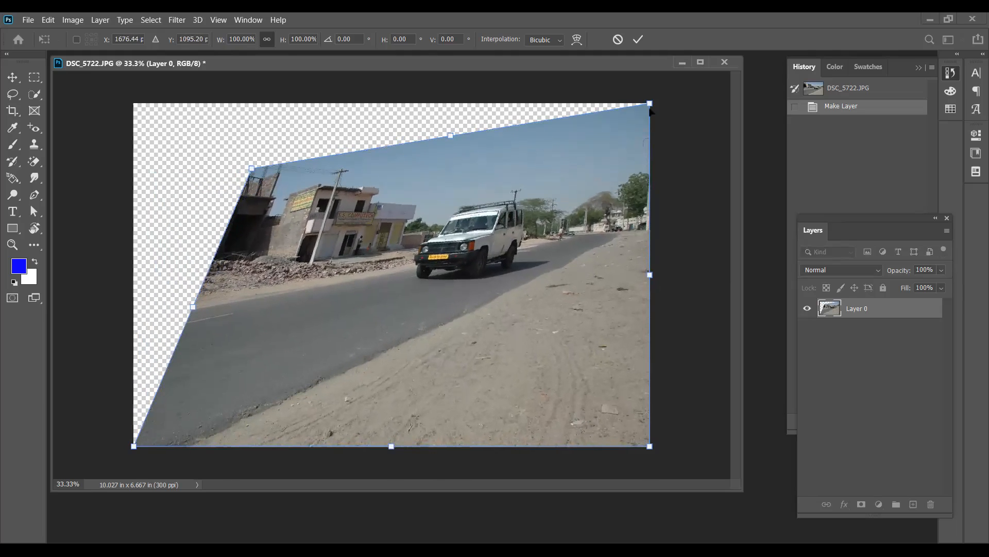
left_click_drag(652, 107, 625, 173)
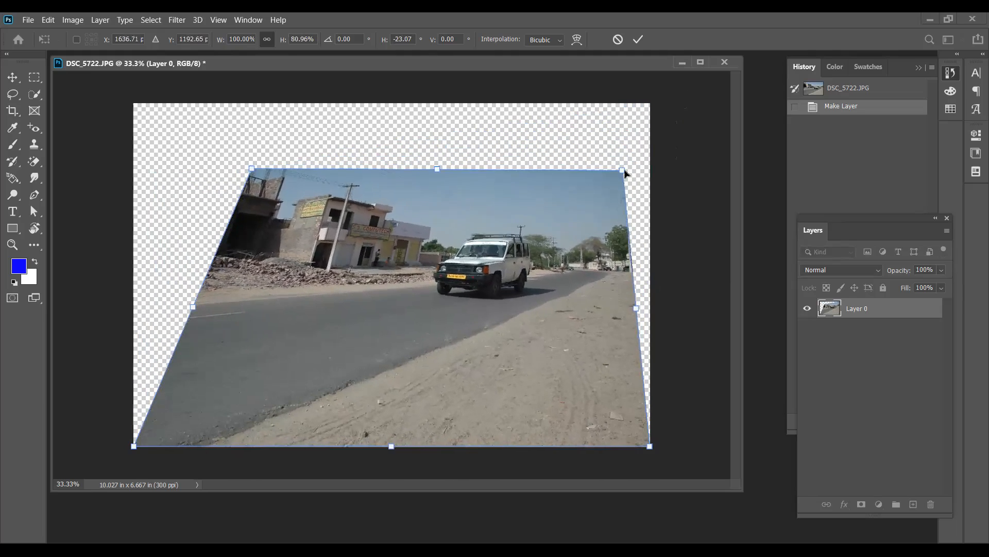
left_click_drag(433, 177, 422, 324)
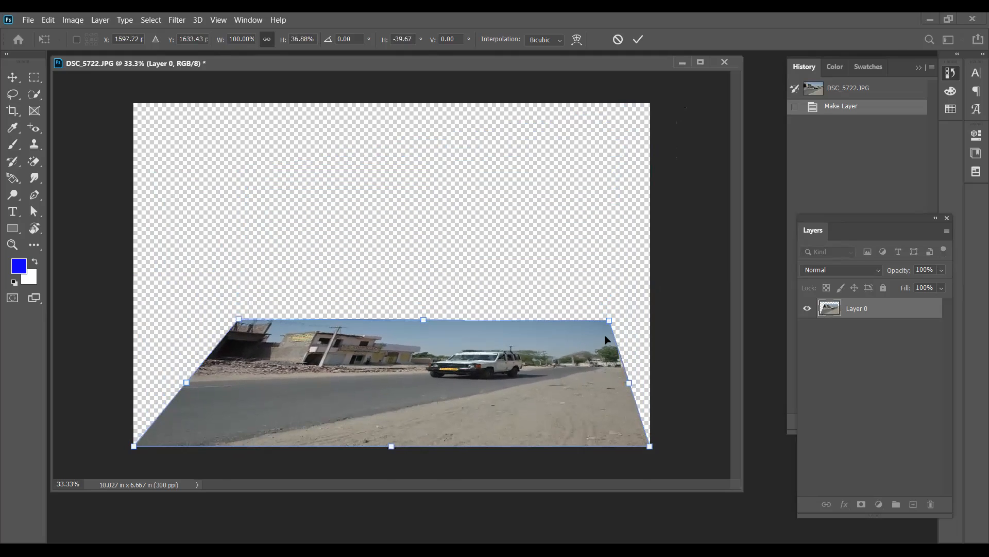
left_click_drag(611, 319, 652, 316)
left_click_drag(210, 324, 334, 343)
left_click_drag(481, 332, 480, 356)
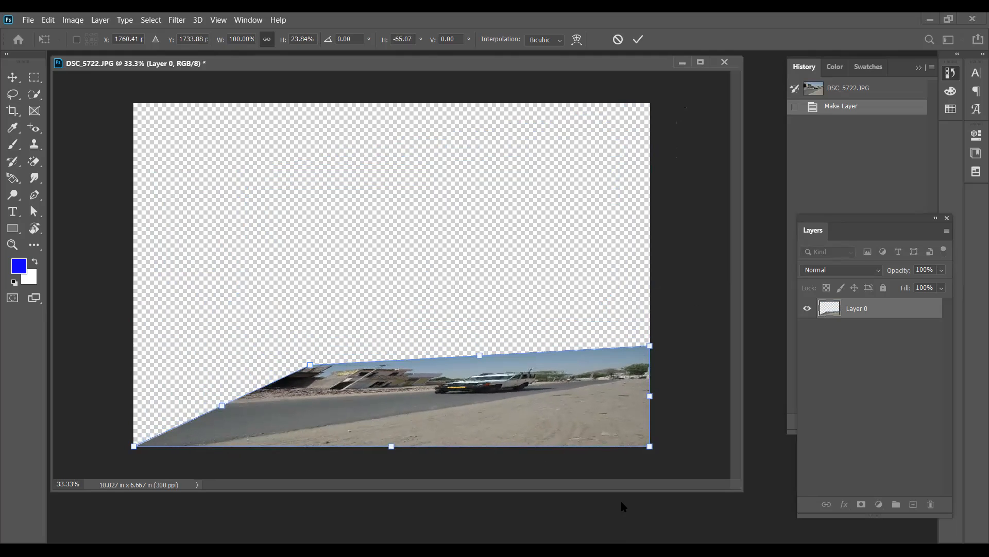
key("Escape")
Try the Perspective transform on Layer 0, narrowing the left and right edges symmetrically toward the middle, and cancel it.
left_click(47, 19)
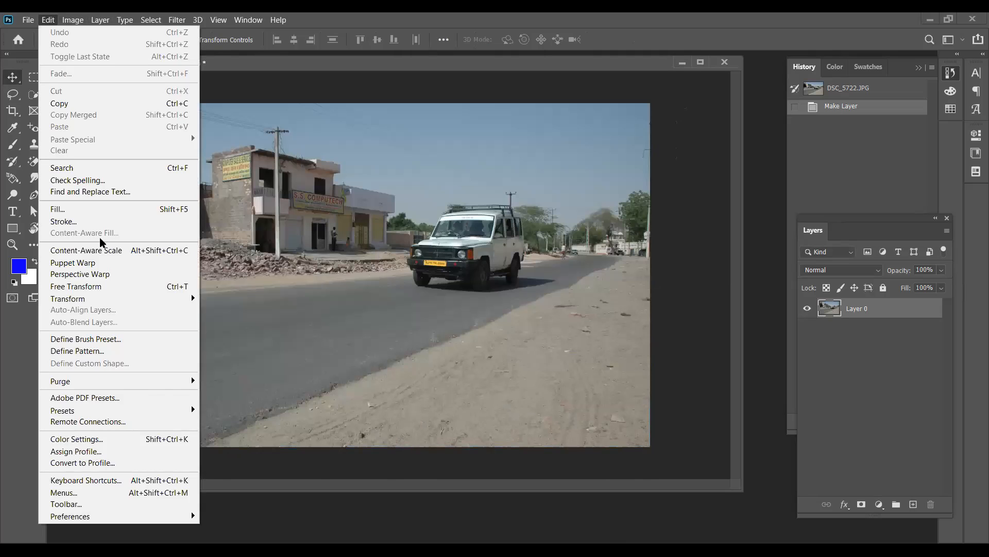
mouse_move(175, 299)
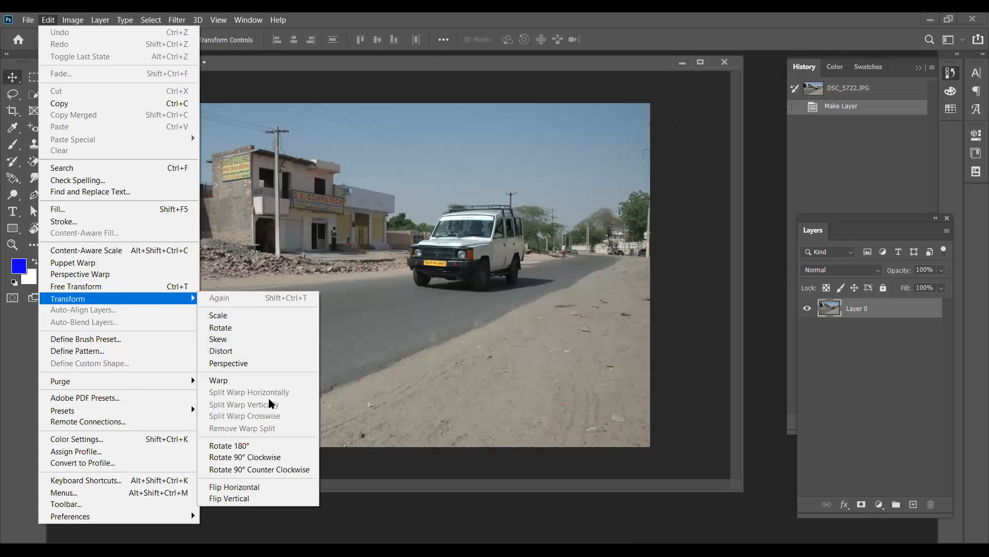
left_click(230, 363)
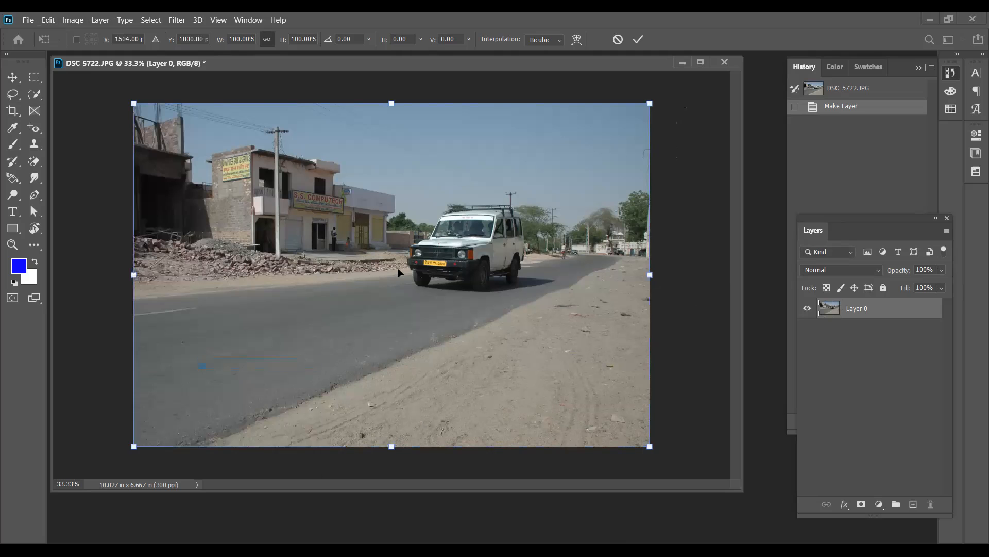
left_click_drag(132, 106, 133, 207)
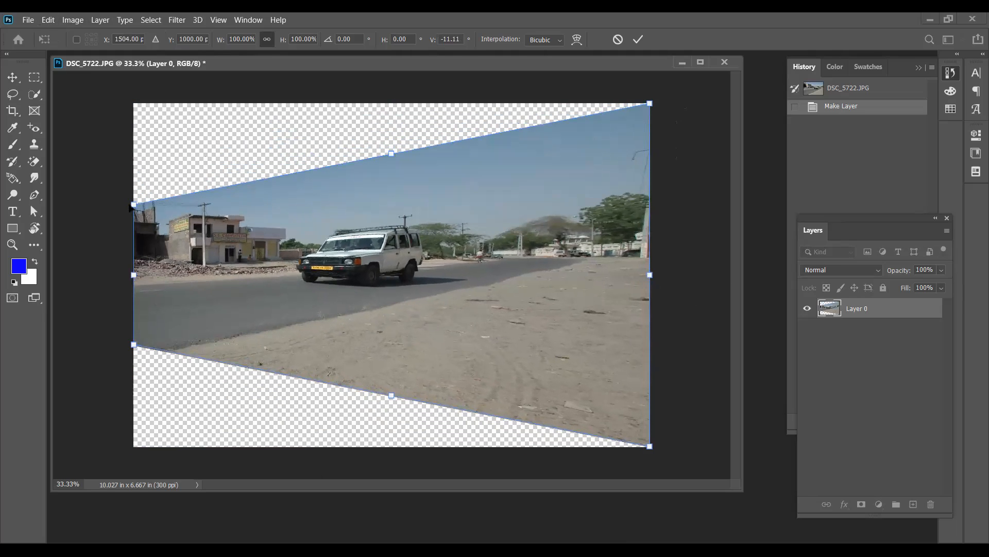
left_click_drag(651, 117, 650, 253)
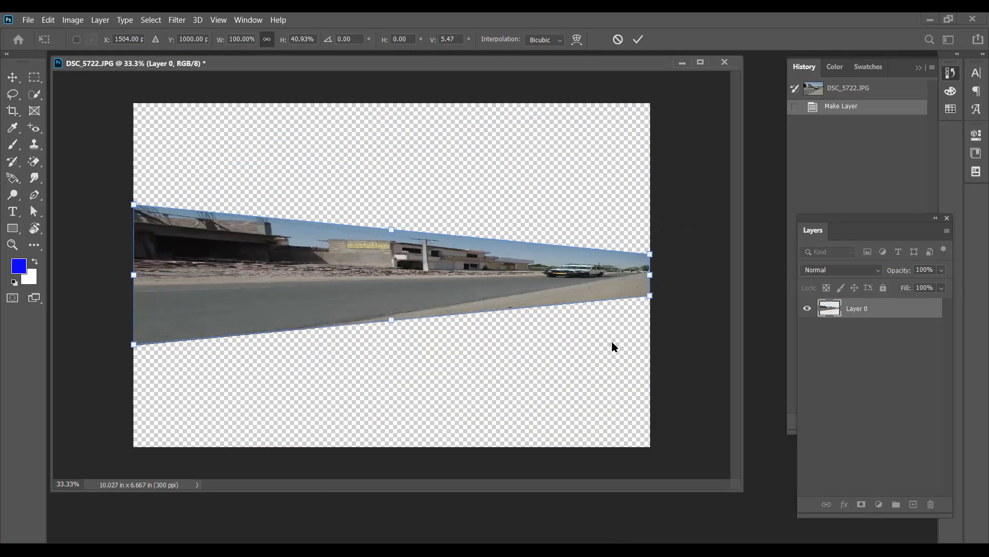
key("Escape")
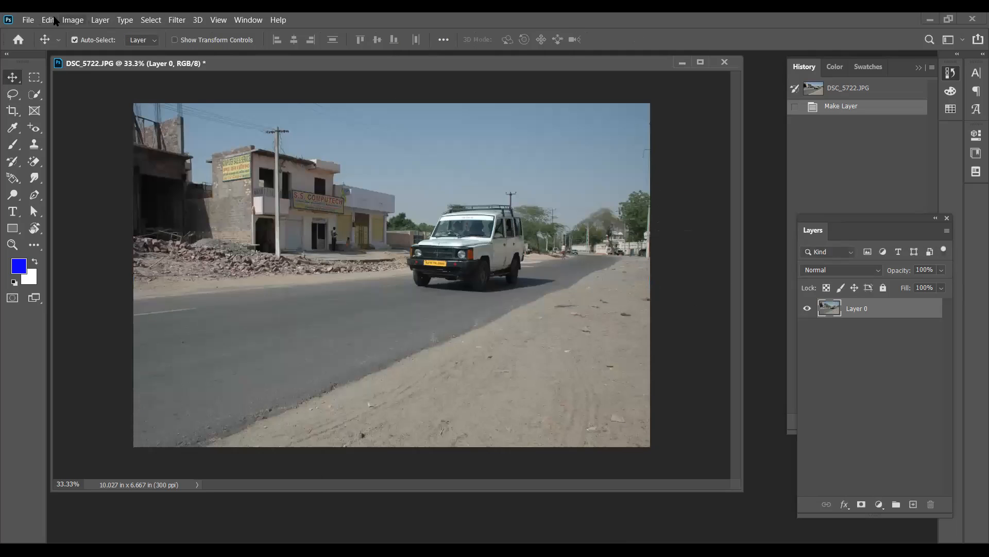
Start a Warp transform on Layer 0, pulling the vehicle and rubble areas upward and the roadside ground downward.
left_click(49, 20)
mouse_move(119, 300)
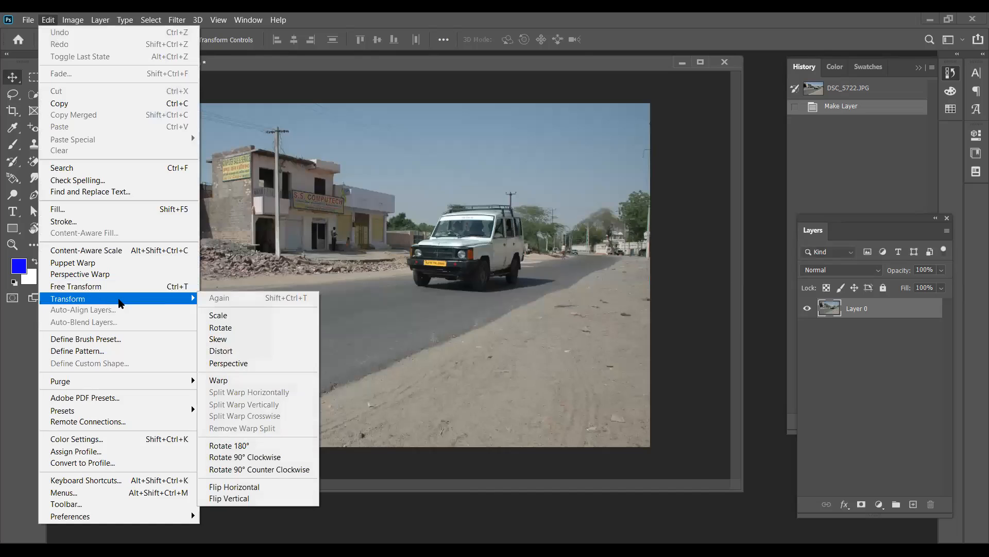
left_click(220, 381)
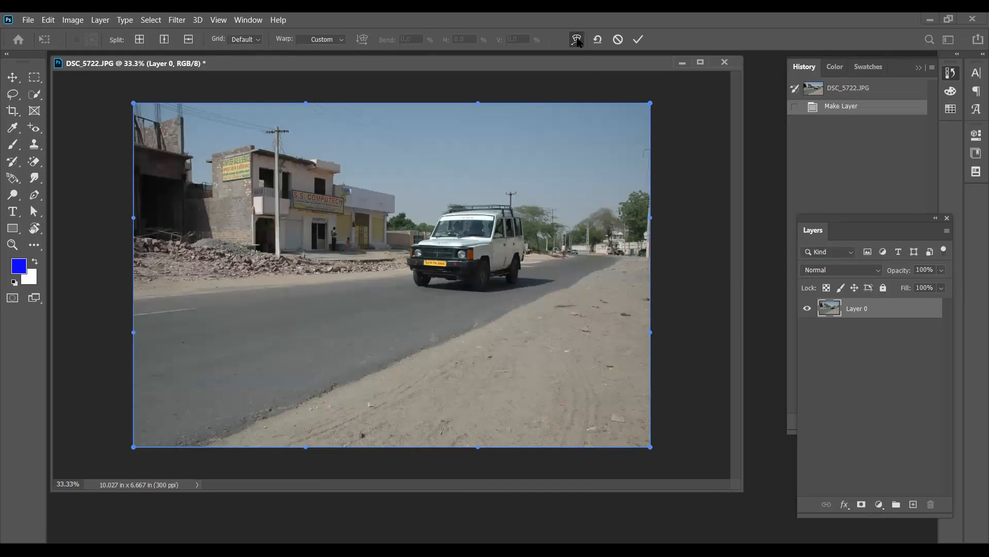
left_click_drag(426, 226, 423, 199)
left_click_drag(156, 259, 156, 234)
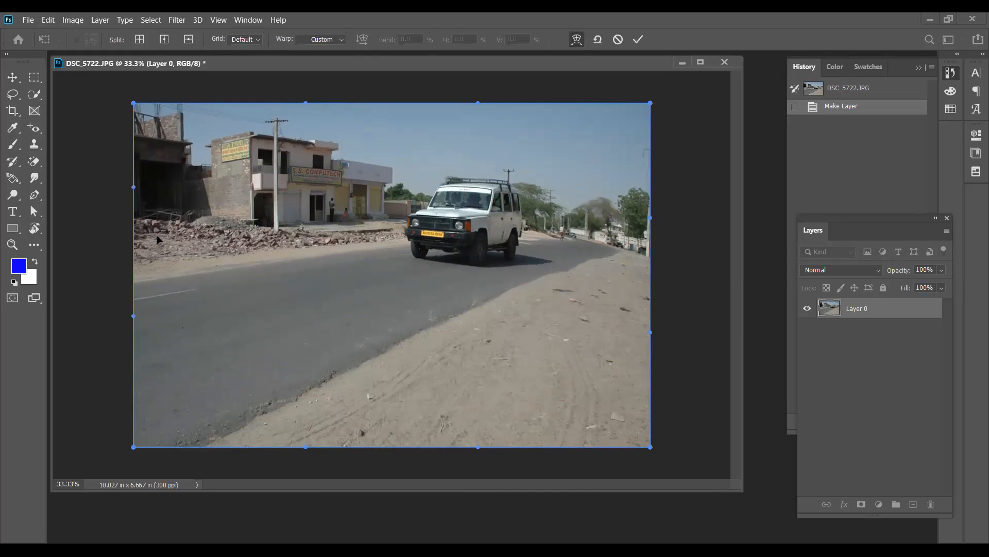
left_click_drag(502, 367, 501, 397)
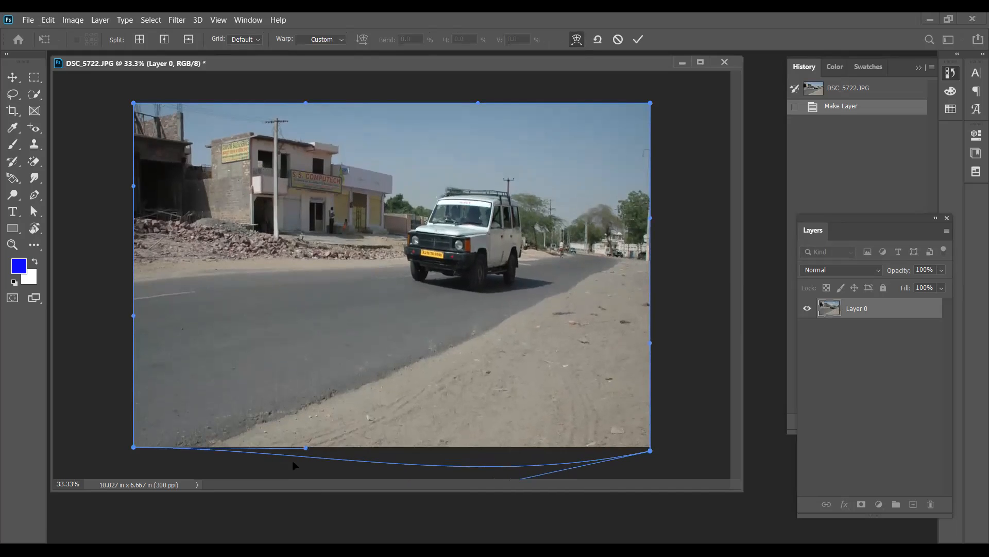
Bend the bottom, right and top edges of Layer 0 into curves with their warp handles and apply the warp.
left_click_drag(306, 448, 330, 304)
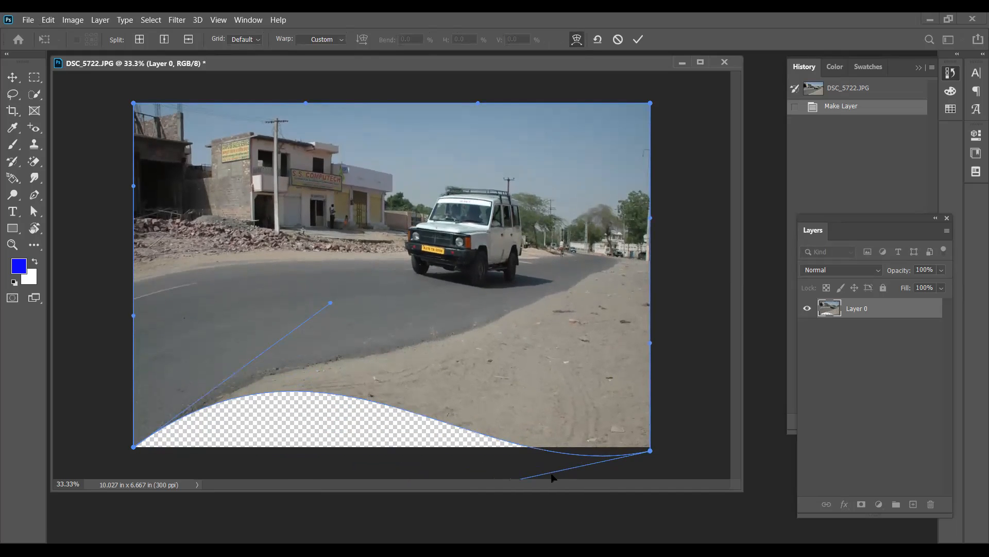
left_click_drag(651, 218, 609, 221)
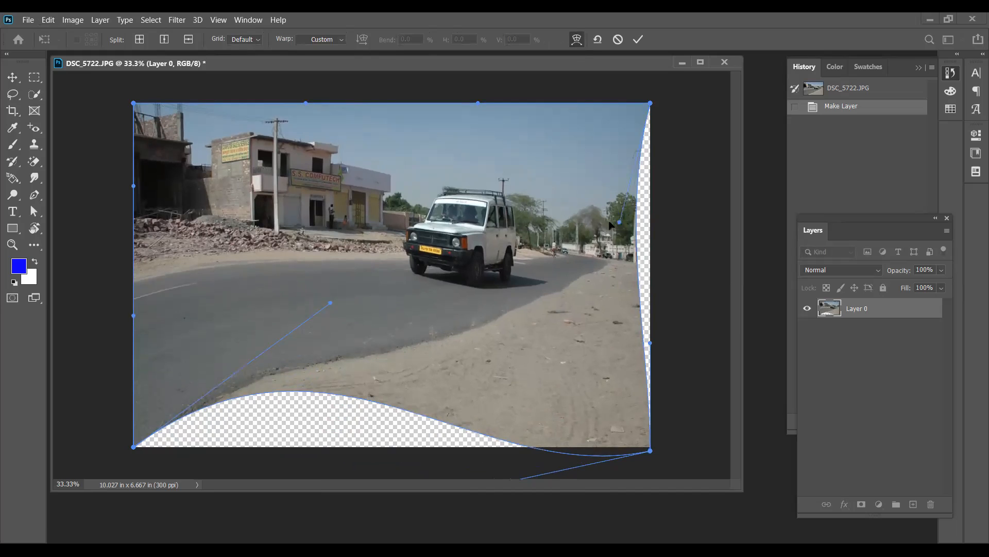
left_click_drag(652, 341, 694, 332)
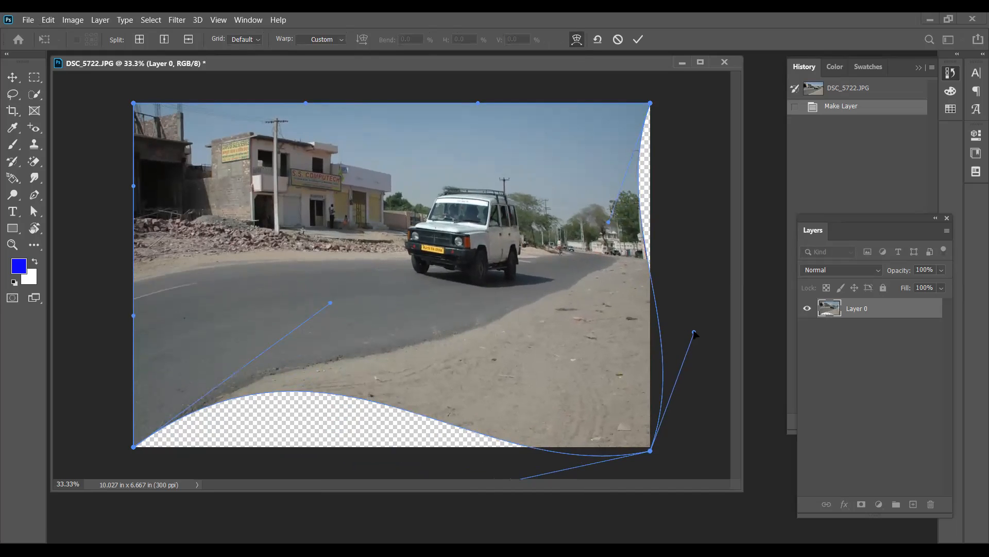
left_click_drag(478, 103, 477, 163)
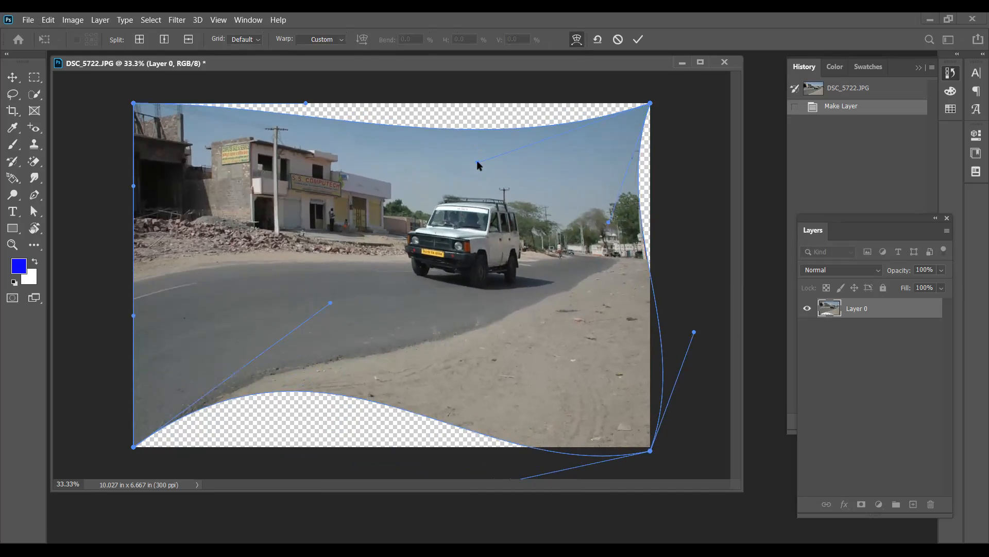
left_click_drag(300, 103, 331, 72)
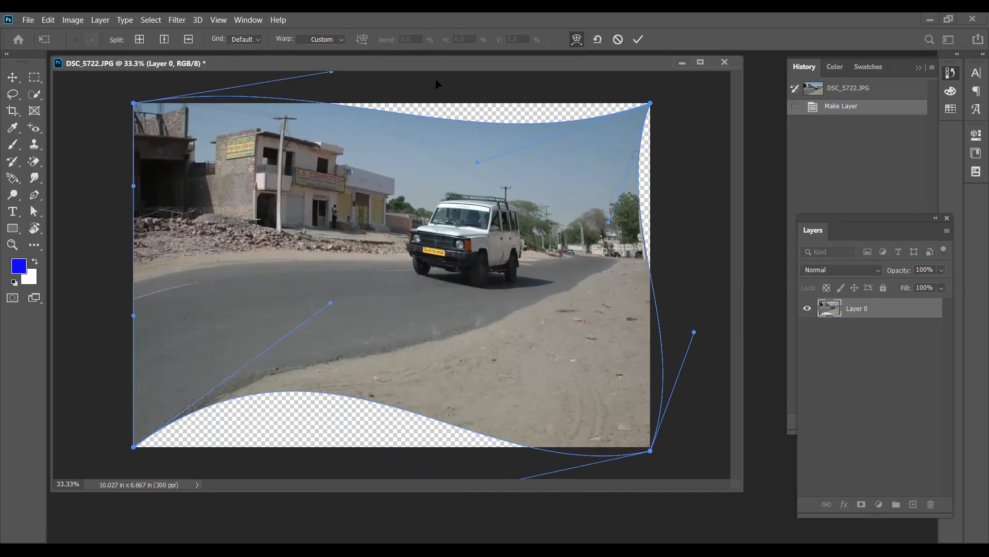
left_click(638, 40)
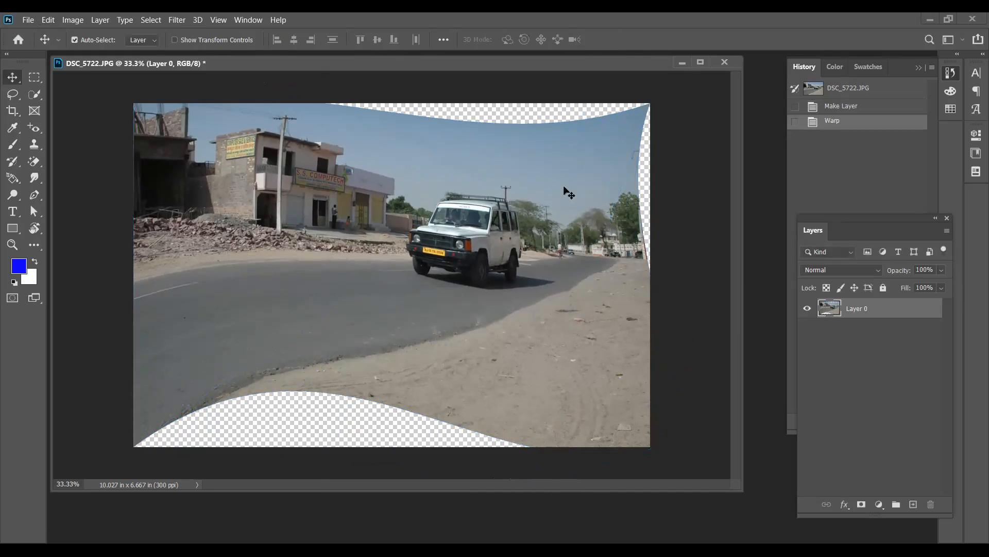
Shrink the warped Layer 0 from its upper-right corner with Free Transform, apply it, and reposition the layer inside the canvas.
key("ctrl+t")
left_click_drag(662, 95, 580, 112)
key("Return")
left_click_drag(441, 305, 470, 287)
left_click(50, 21)
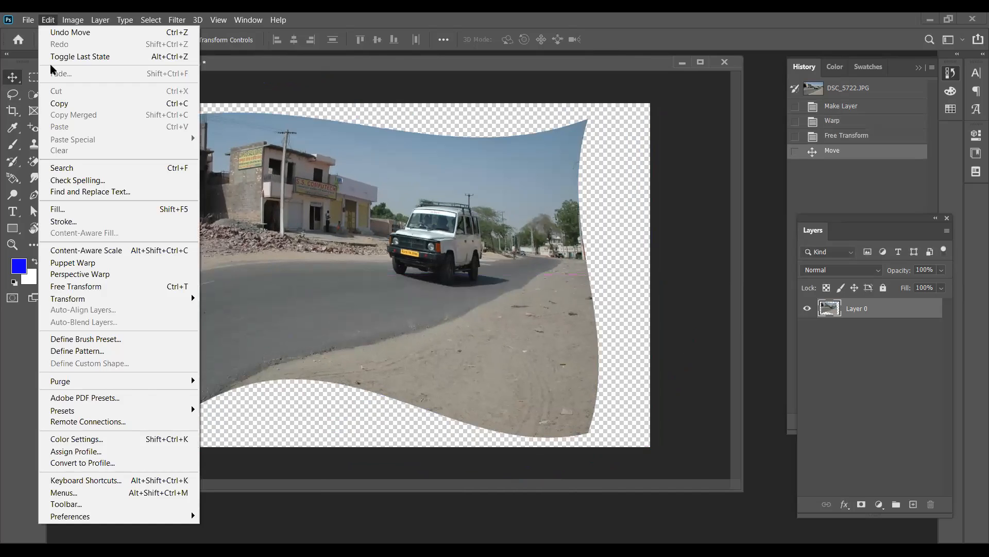
mouse_move(96, 300)
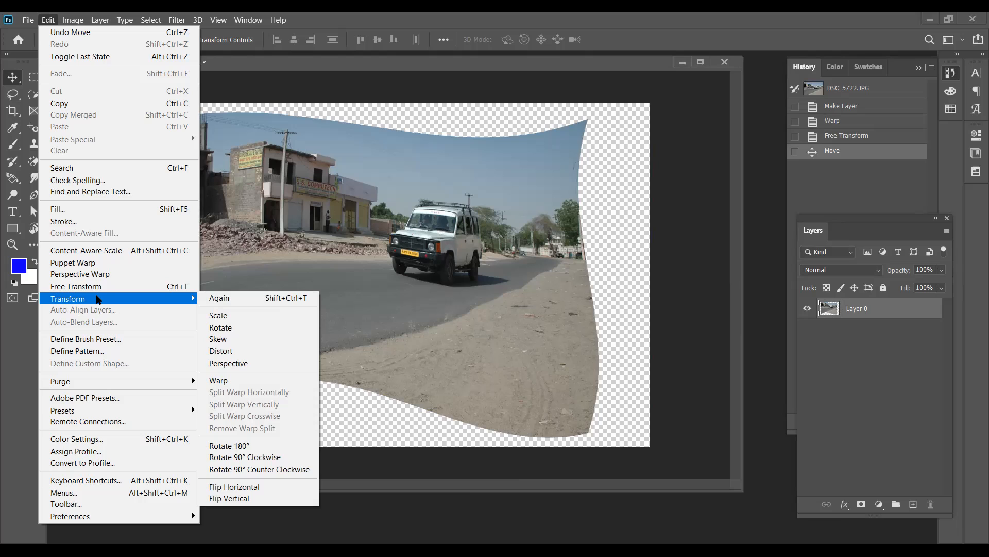
left_click(373, 235)
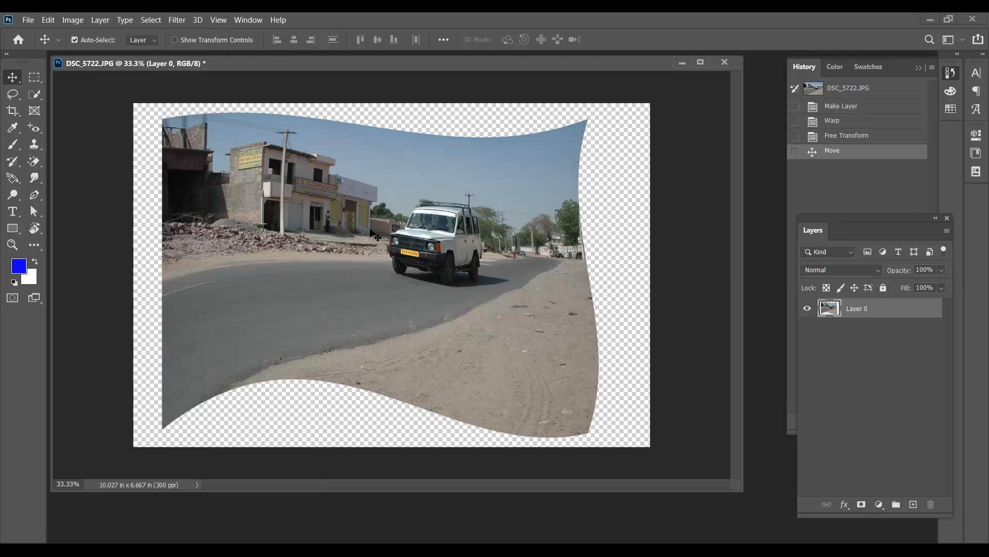
Start Free Transform on Layer 0 and flip it horizontally and vertically.
key("ctrl+t")
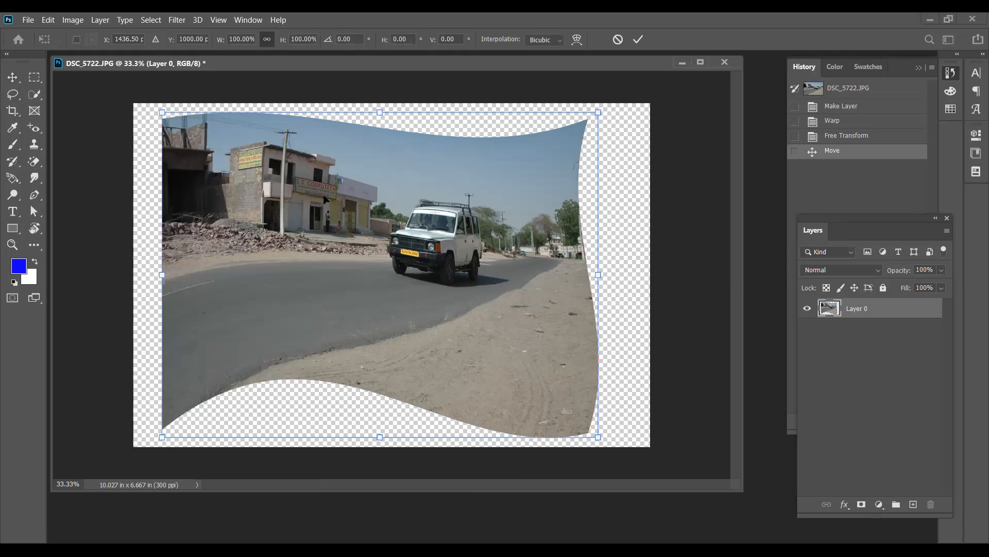
left_click(47, 20)
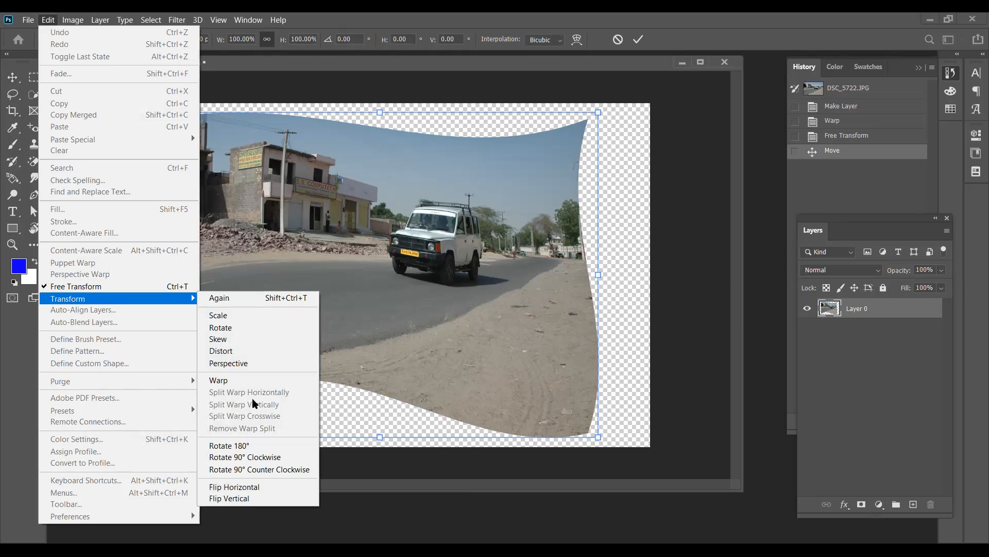
left_click(240, 487)
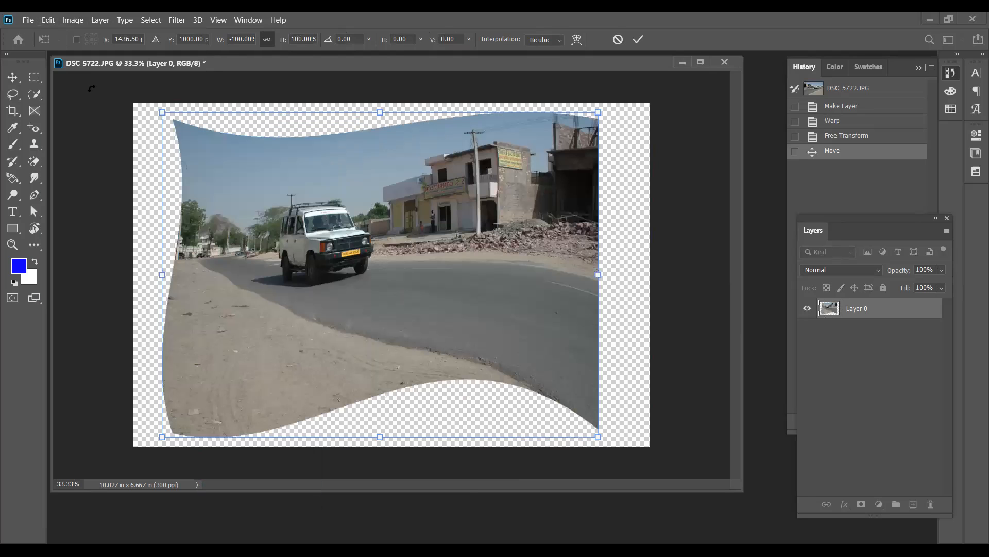
left_click(48, 19)
left_click(350, 227)
right_click(350, 228)
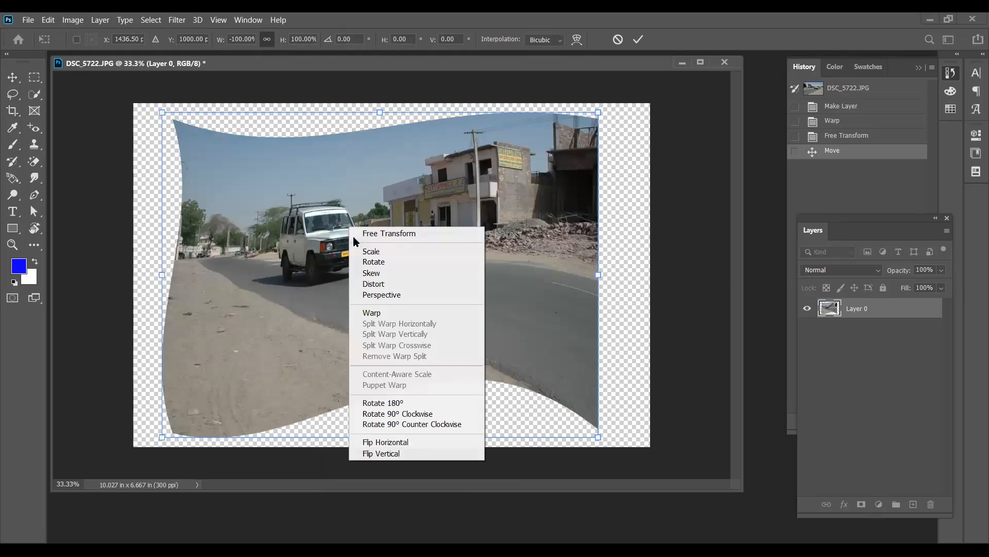
left_click(405, 452)
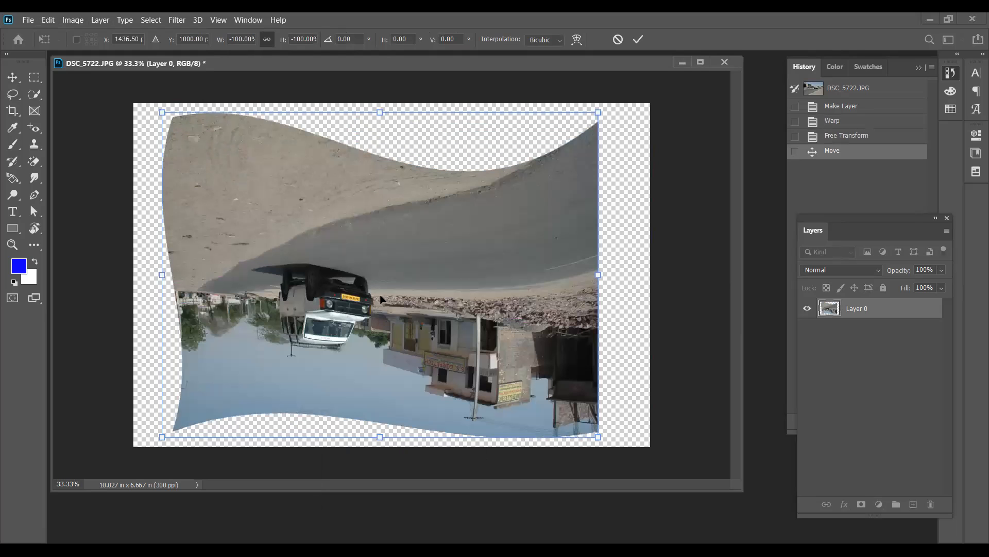
Flip Layer 0 horizontally and vertically again to restore its original orientation.
right_click(381, 298)
left_click(417, 509)
right_click(384, 276)
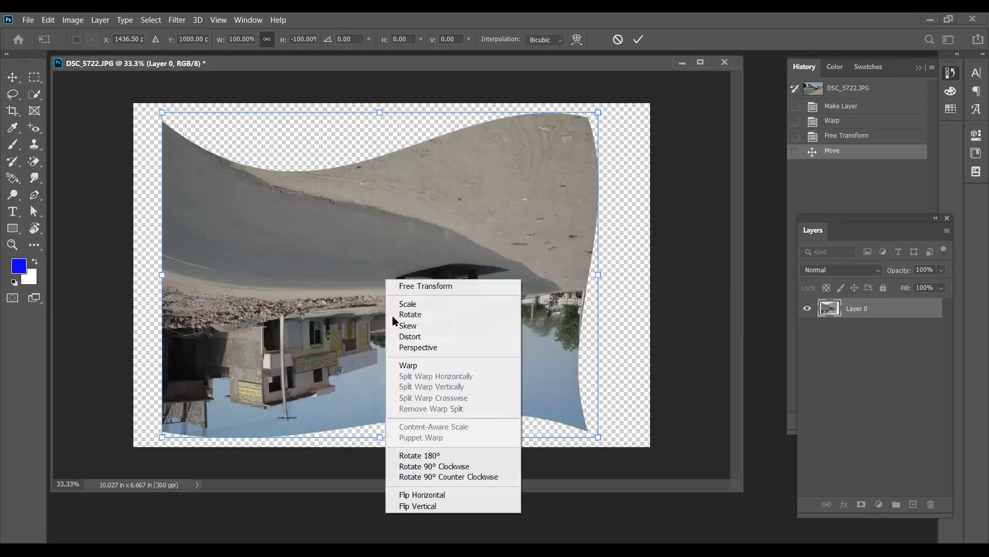
left_click(417, 505)
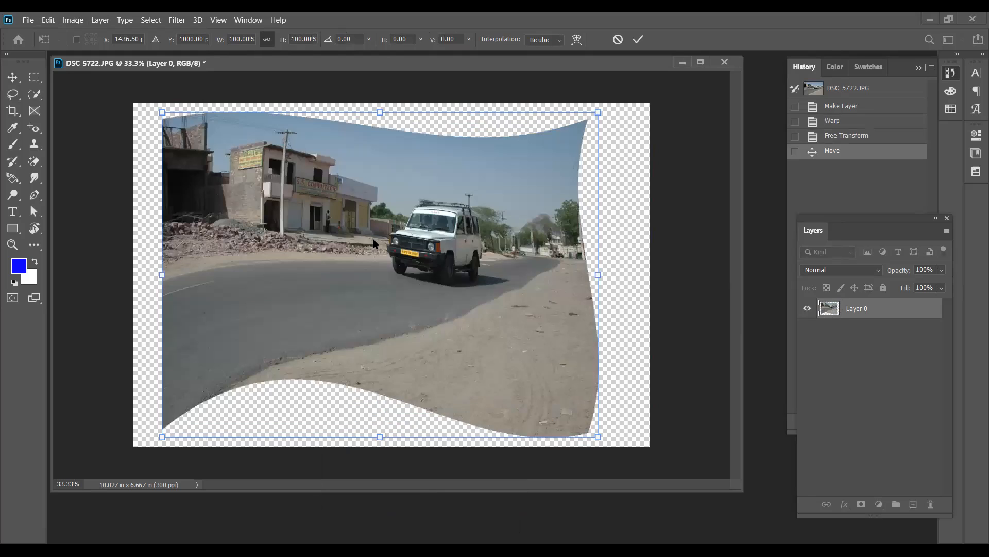
Switch to Warp, split the mesh horizontally just under the vehicle, and shift the upper section slightly up and left.
right_click(375, 242)
left_click(400, 326)
right_click(373, 251)
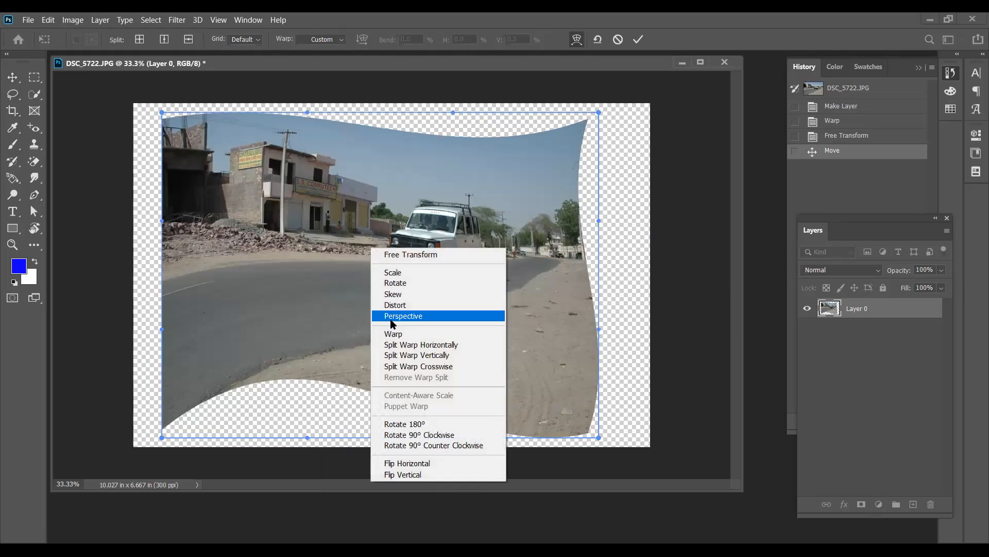
left_click(413, 349)
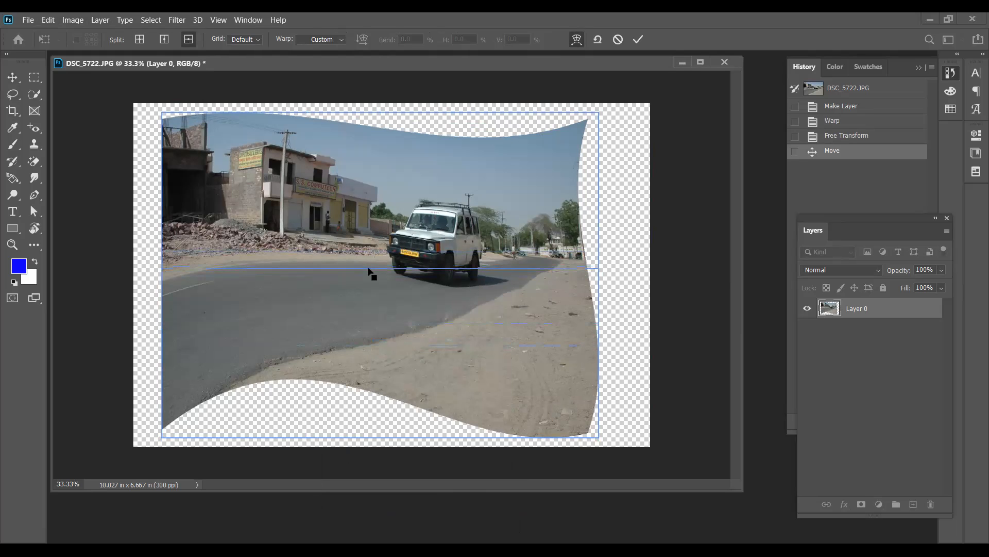
mouse_move(372, 207)
left_mouse_down()
mouse_move(372, 261)
mouse_move(367, 154)
mouse_move(372, 190)
mouse_move(420, 187)
mouse_move(343, 219)
mouse_move(398, 215)
mouse_move(347, 212)
mouse_move(394, 212)
mouse_move(364, 220)
mouse_move(366, 197)
mouse_move(376, 209)
left_mouse_up()
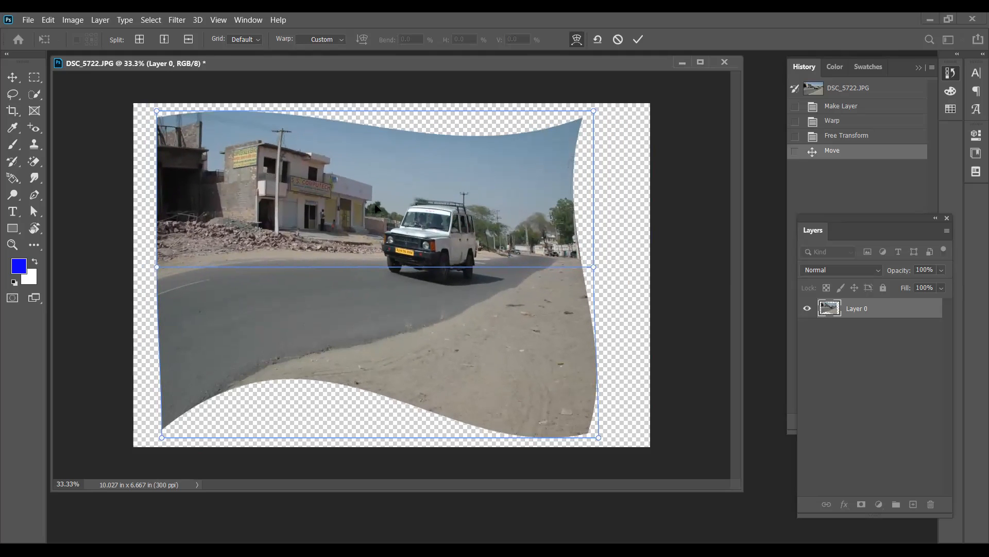
Split the warp mesh vertically through the building and pull the area around the vehicle downward.
right_click(339, 178)
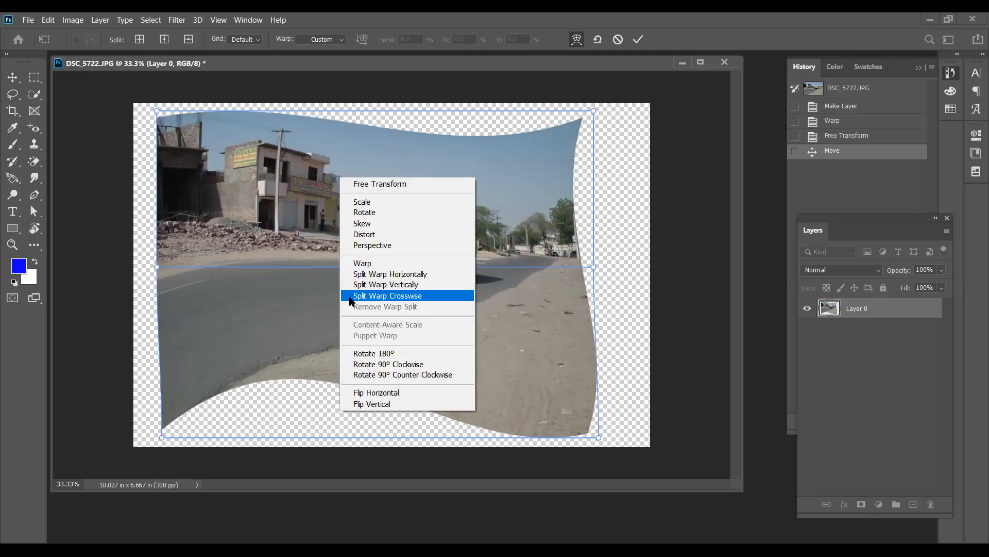
left_click(356, 285)
left_click(304, 273)
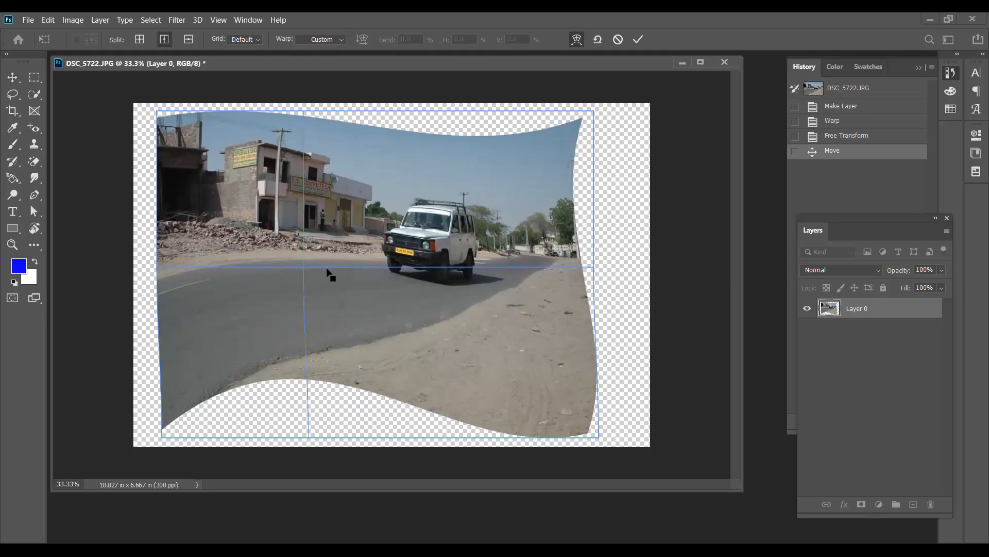
left_click_drag(468, 247, 464, 283)
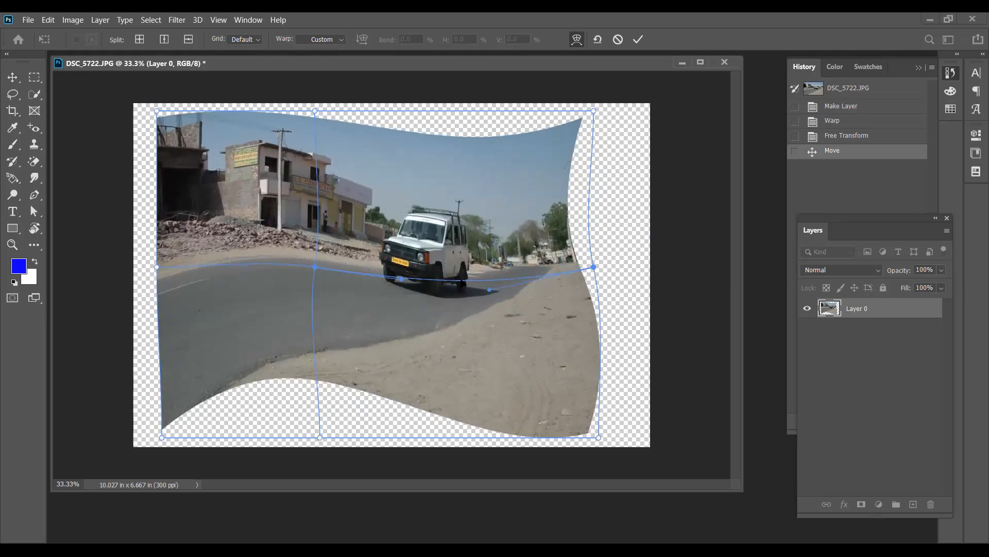
Split the warp mesh crosswise in the sky above the vehicle and pull the inner mesh area down and sideways.
right_click(450, 232)
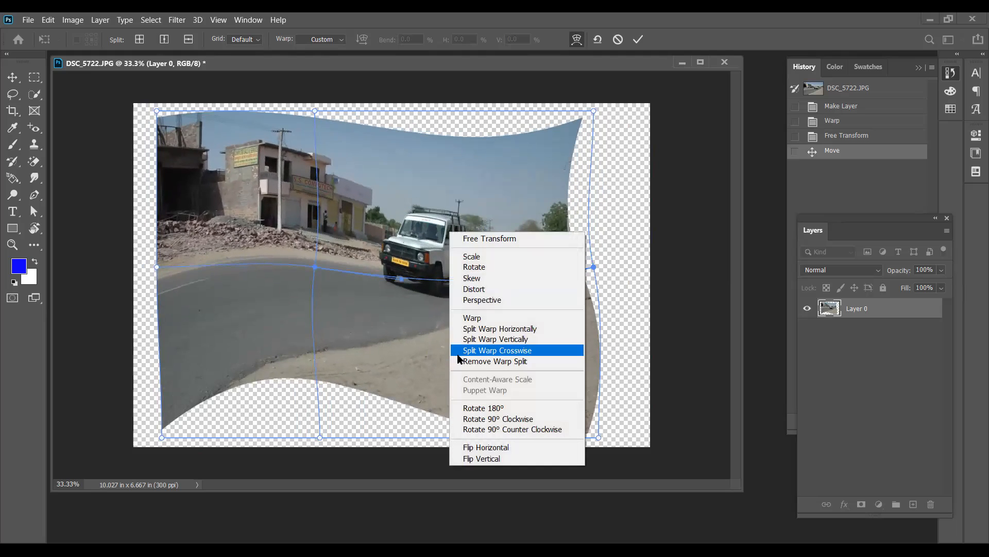
left_click(473, 350)
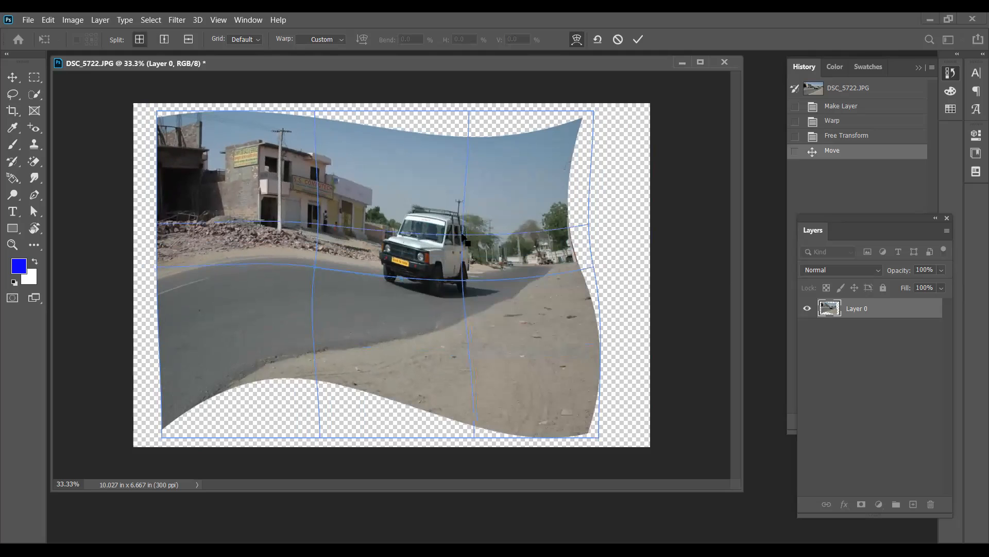
left_click(454, 174)
left_click_drag(418, 176, 385, 248)
right_click(385, 247)
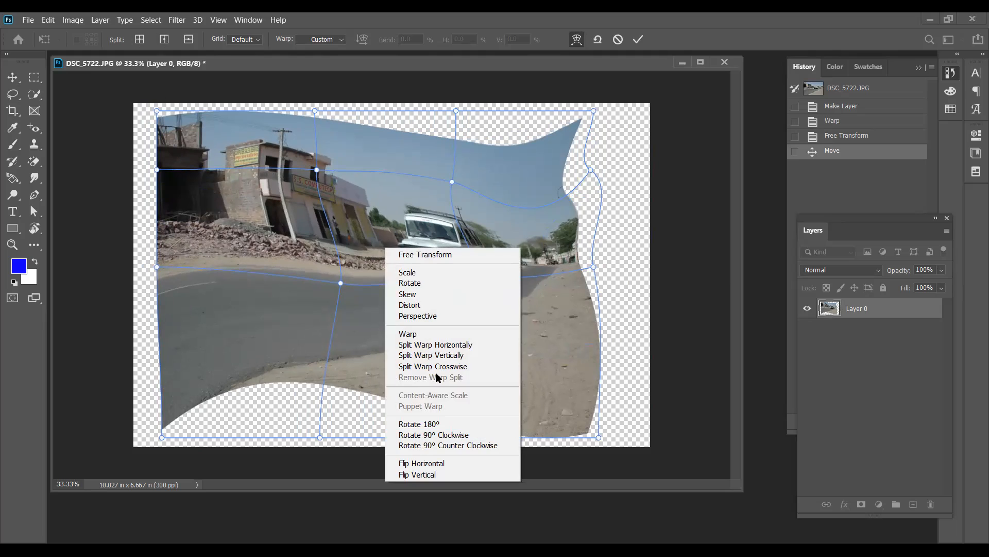
Discard the pending warp and its mesh splits on Layer 0 after trying another crosswise split near the vehicle.
left_click(420, 366)
right_click(423, 261)
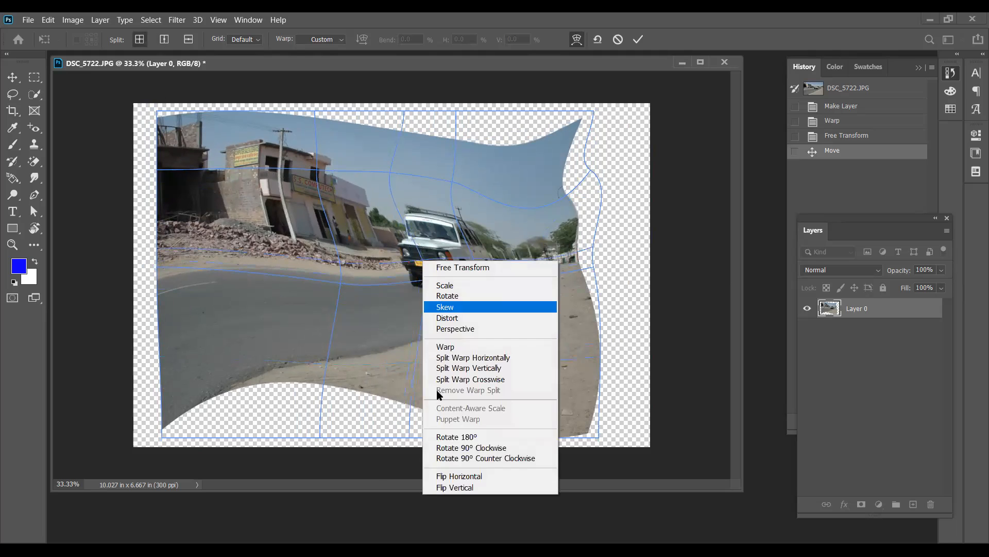
left_click(437, 346)
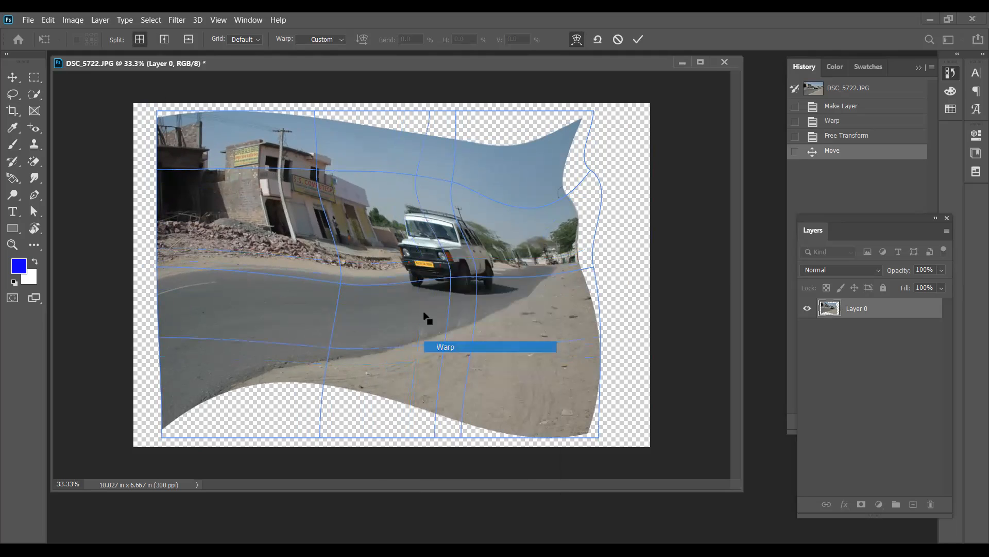
right_click(394, 237)
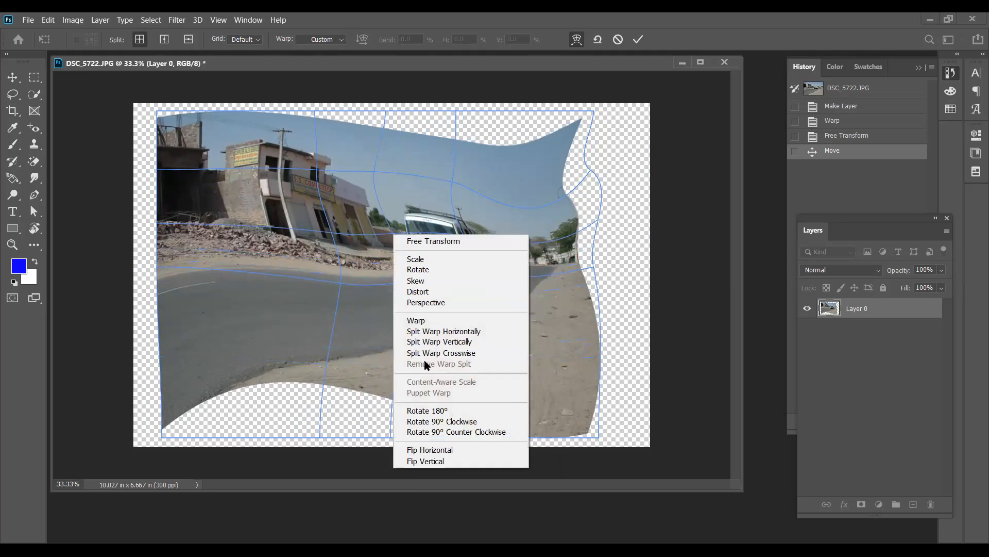
key("Escape")
key("Escape")
key("Escape")
right_click(392, 219)
left_click(317, 205)
right_click(316, 205)
key("Escape")
Warp Layer 0 downward, split the mesh horizontally through the vehicle, and shift the upper section further down.
key("ctrl+t")
right_click(341, 212)
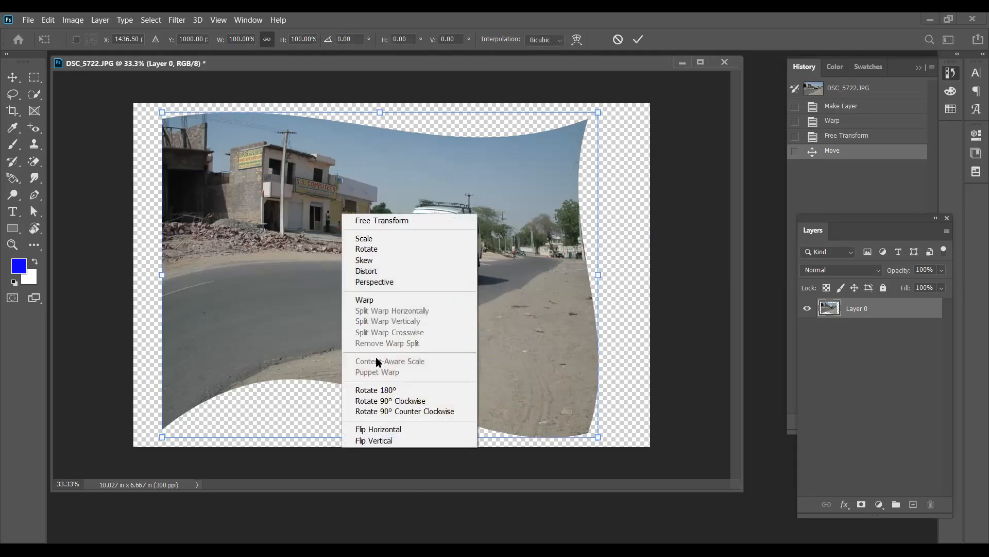
left_click(355, 300)
left_click_drag(352, 322, 388, 364)
right_click(388, 364)
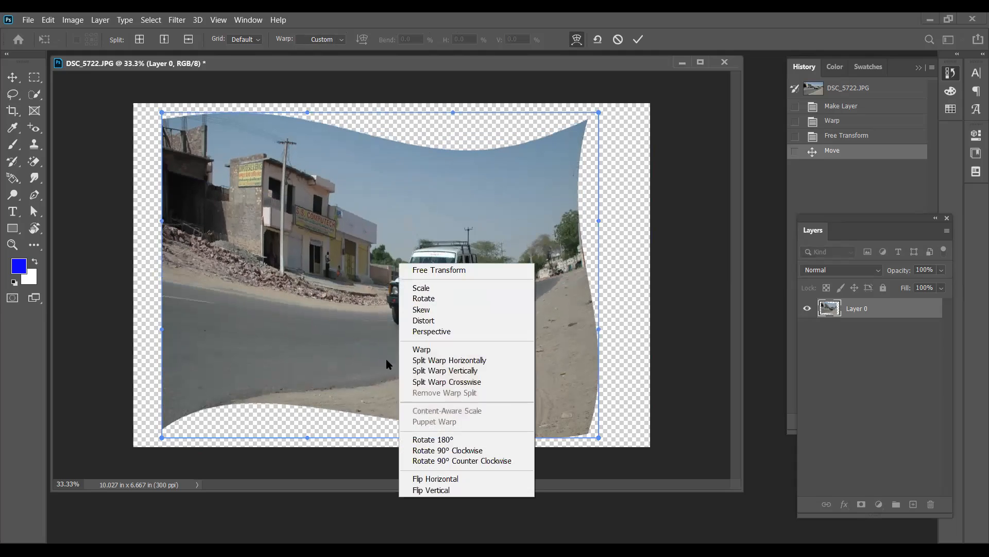
left_click(443, 360)
left_click_drag(362, 242, 361, 264)
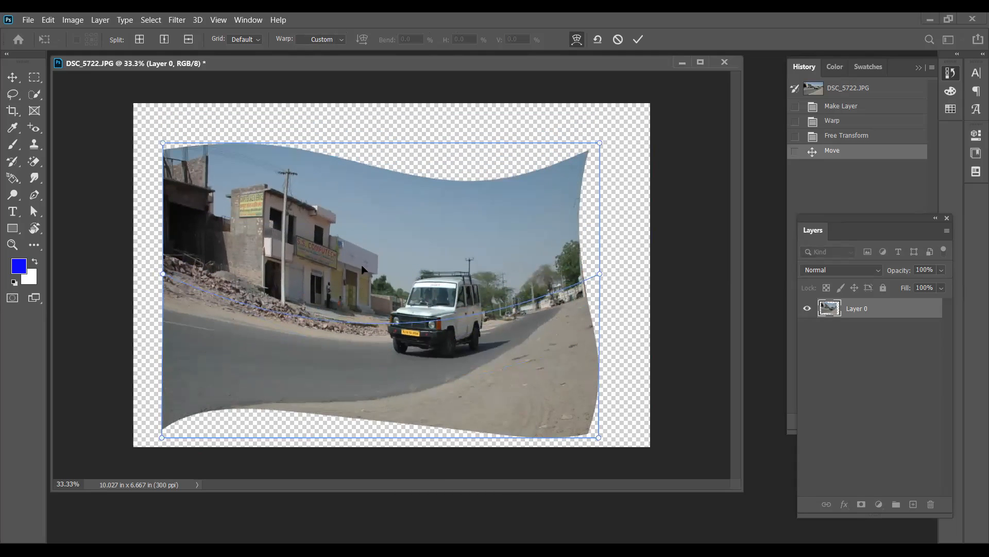
Split the warp mesh crosswise near the right end of the building and remove that split again.
right_click(363, 263)
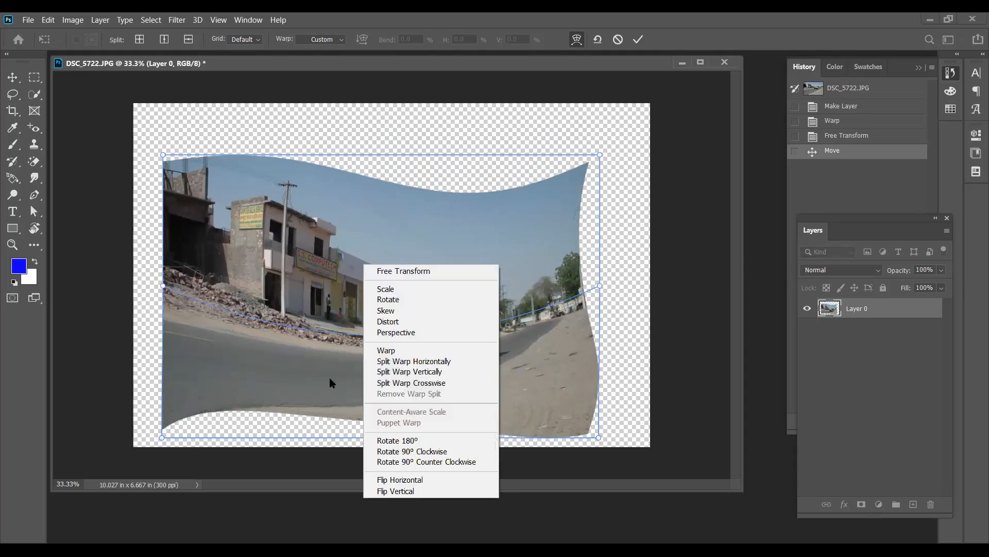
left_click(399, 383)
left_click(364, 279)
right_click(397, 334)
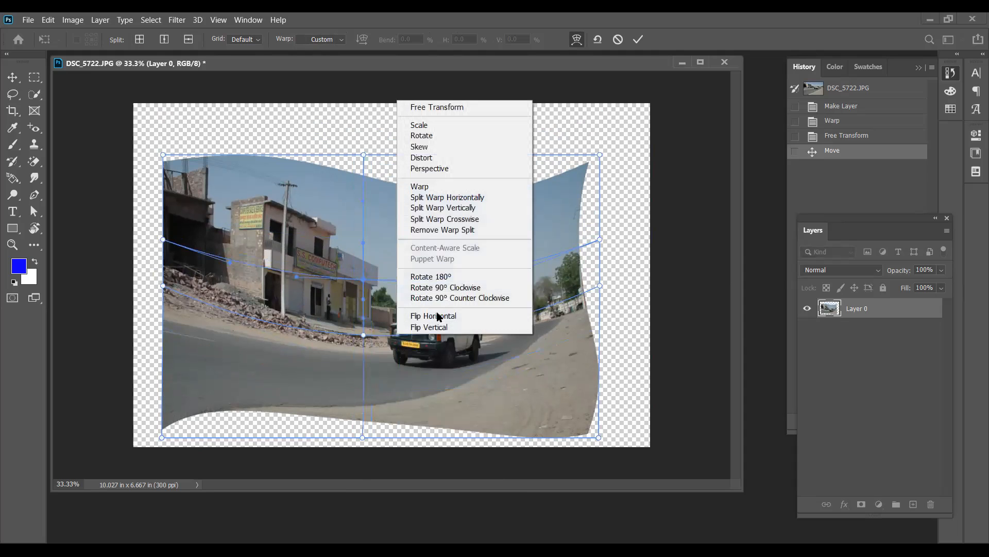
left_click(437, 233)
Shift the upper section of the warp mesh slightly upward.
right_click(437, 231)
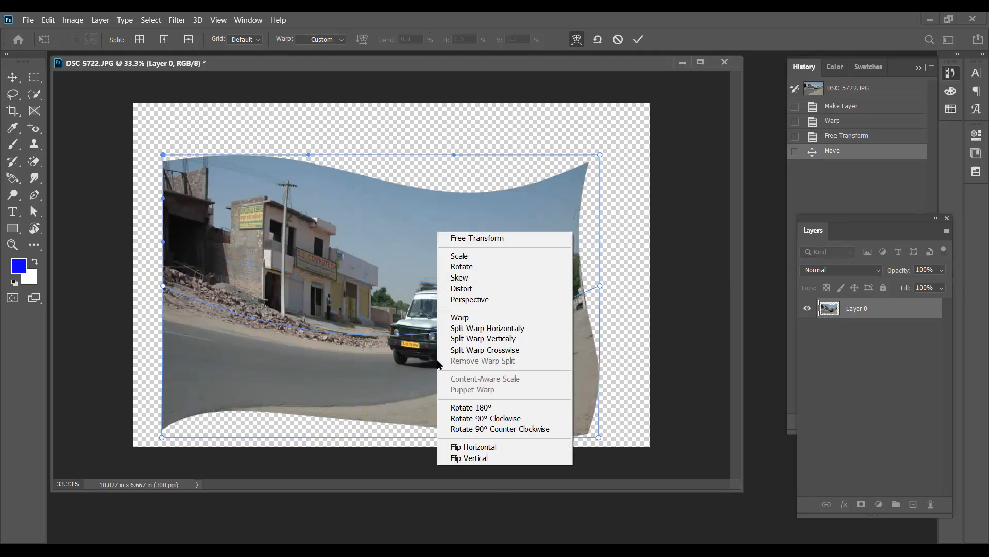
left_click(387, 251)
left_click_drag(386, 240, 345, 204)
Rotate the warped layer by 180° and by a further 90° clockwise.
left_click(49, 20)
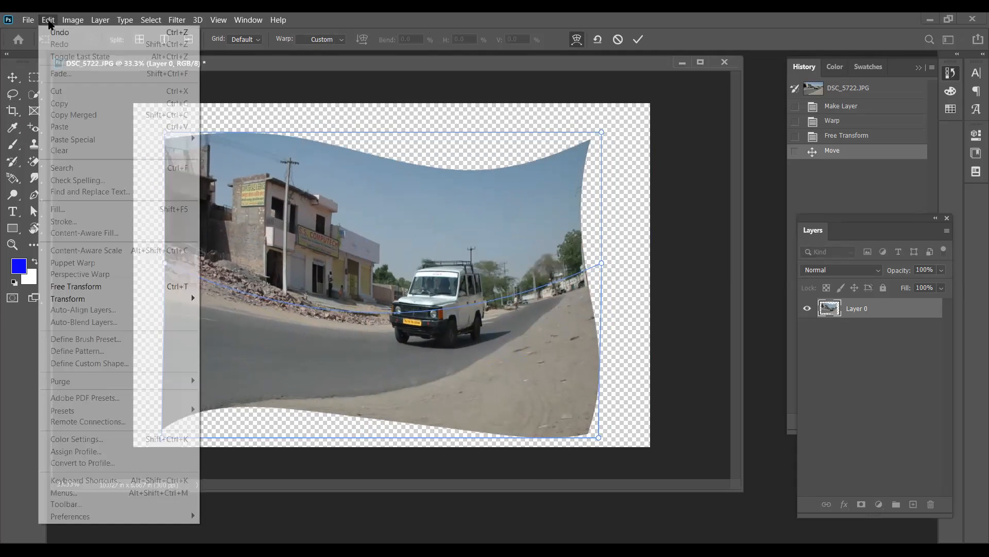
mouse_move(117, 298)
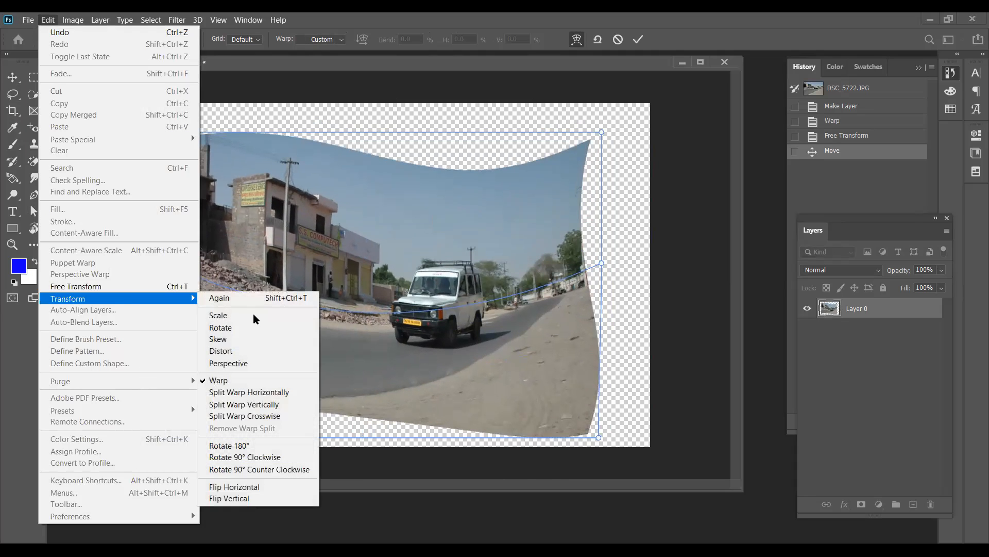
left_click(250, 449)
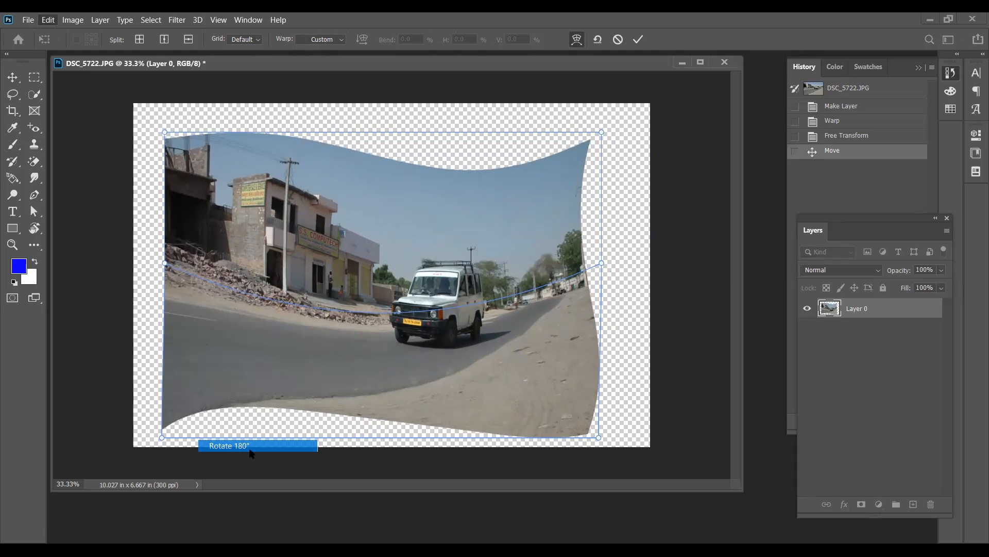
left_click(49, 21)
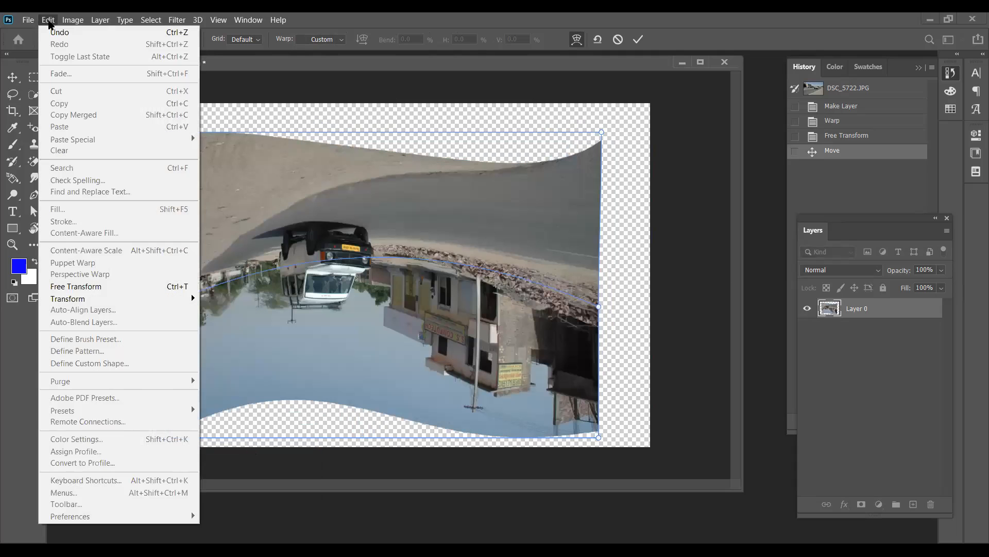
mouse_move(118, 298)
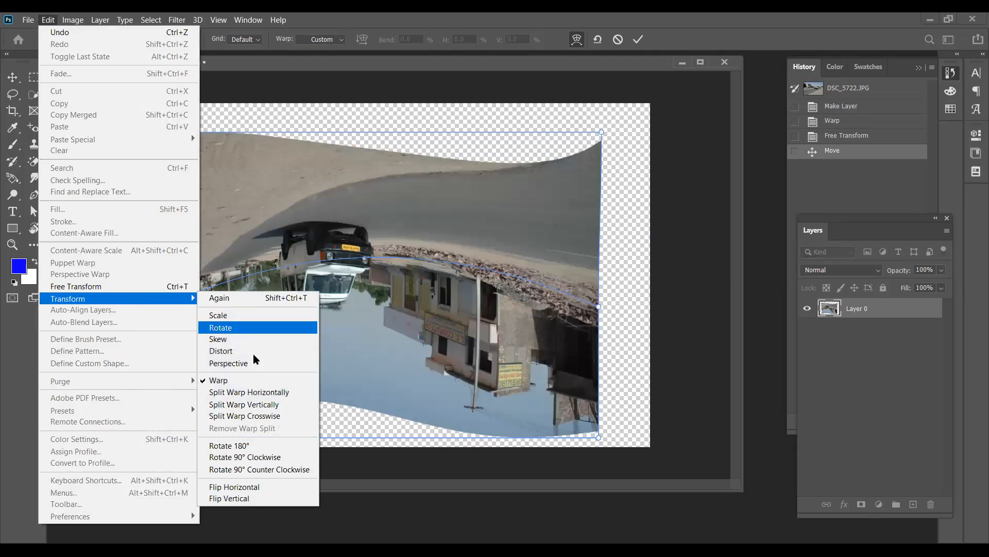
left_click(255, 457)
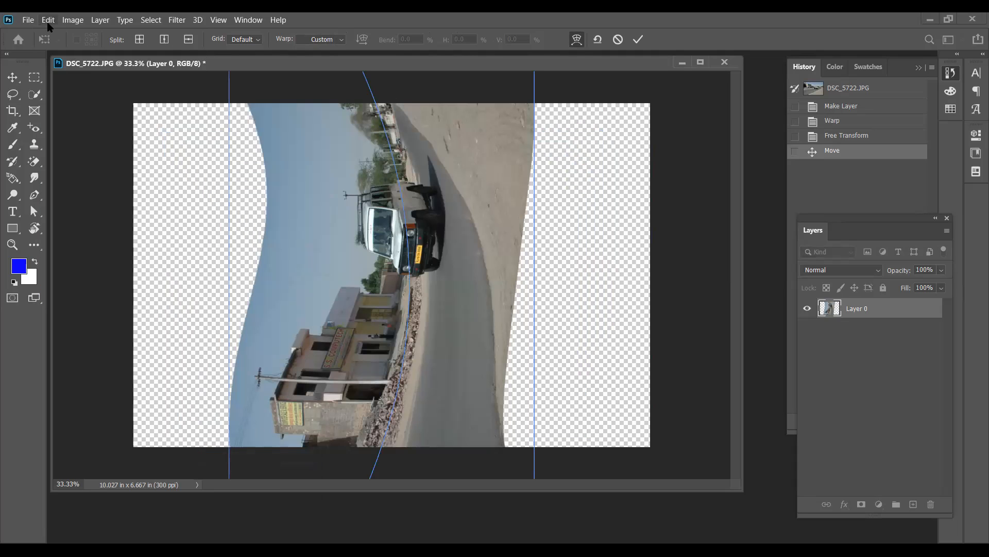
Rotate the layer 90° counter-clockwise once and 90° clockwise twice to return it to its upright orientation.
left_click(48, 21)
mouse_move(129, 298)
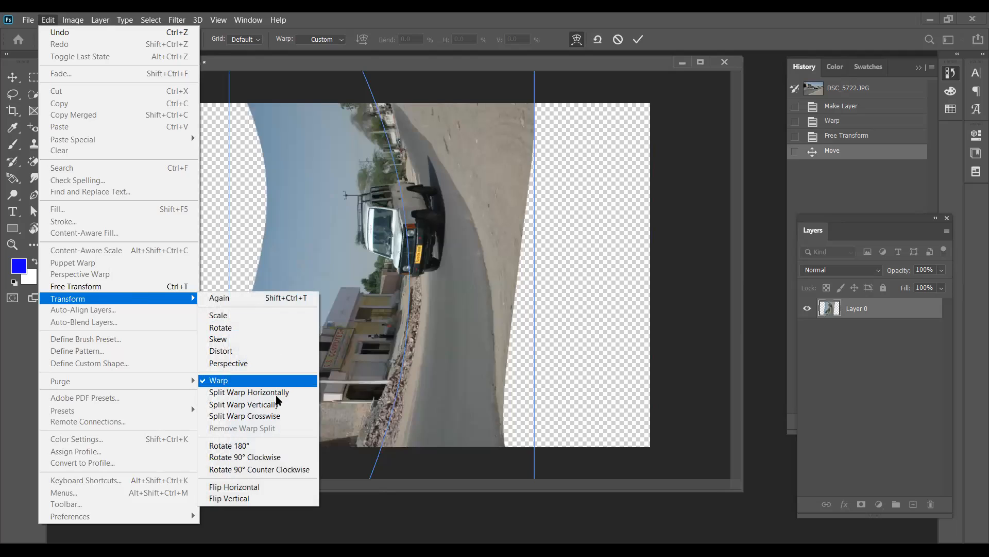
left_click(268, 469)
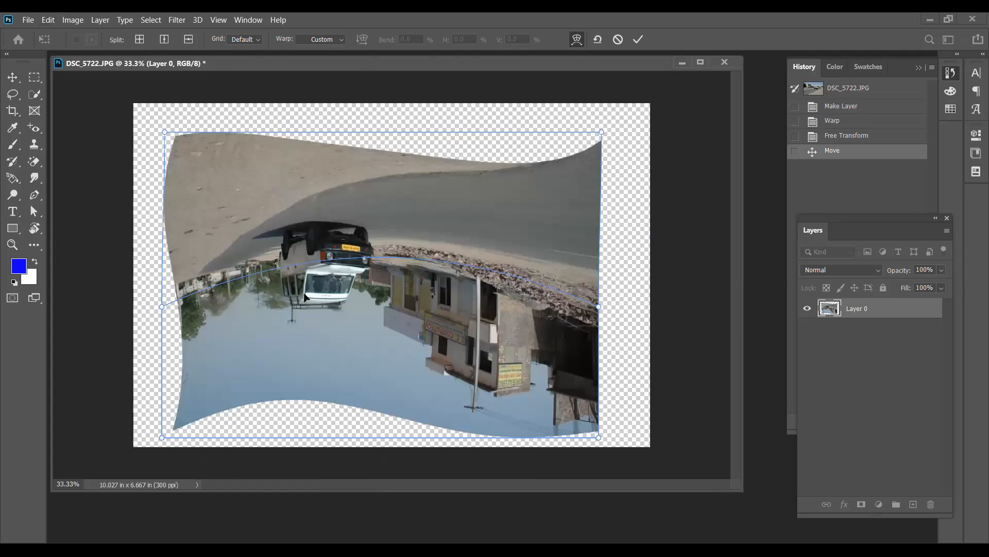
left_click(48, 19)
mouse_move(118, 298)
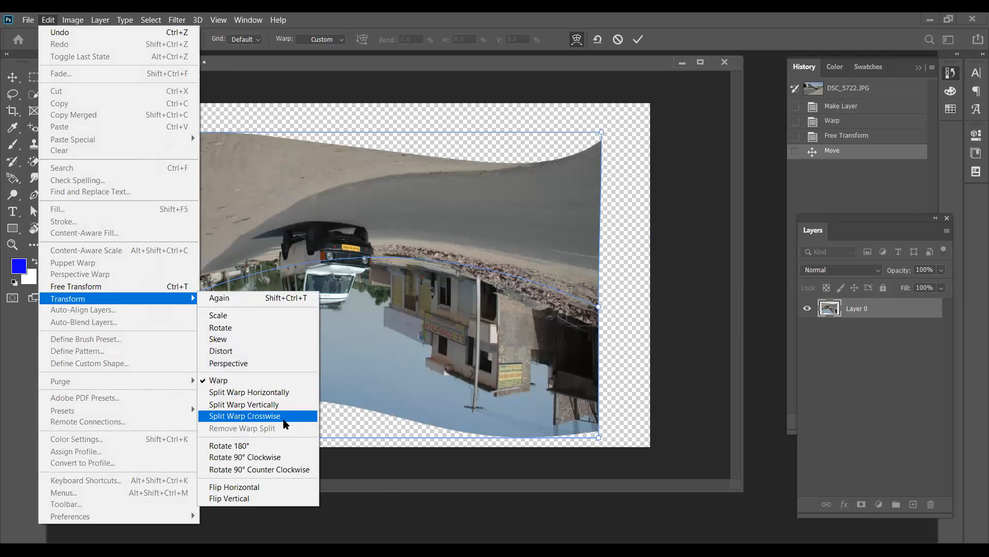
left_click(268, 457)
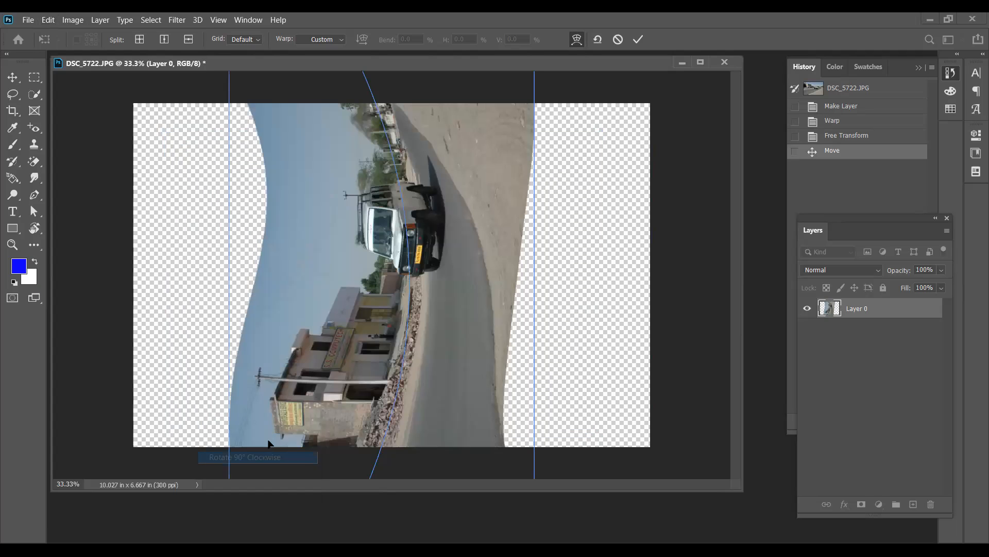
left_click(48, 20)
mouse_move(121, 298)
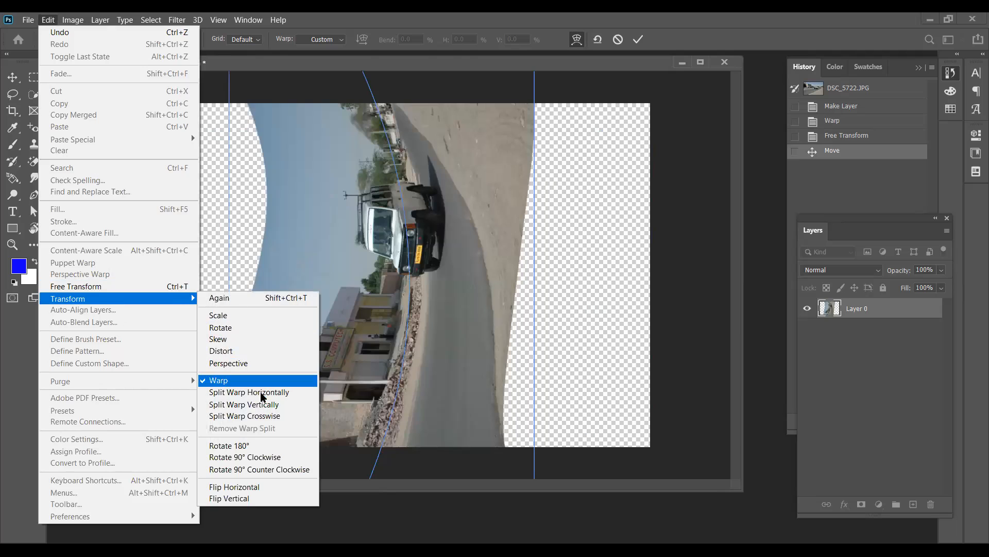
left_click(263, 456)
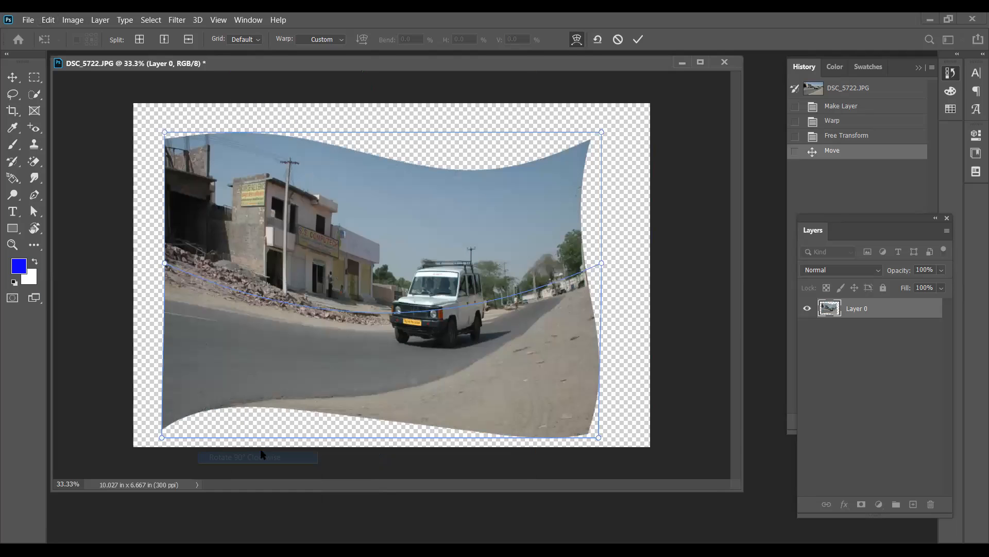
Apply the warp transformation to Layer 0.
left_click(46, 20)
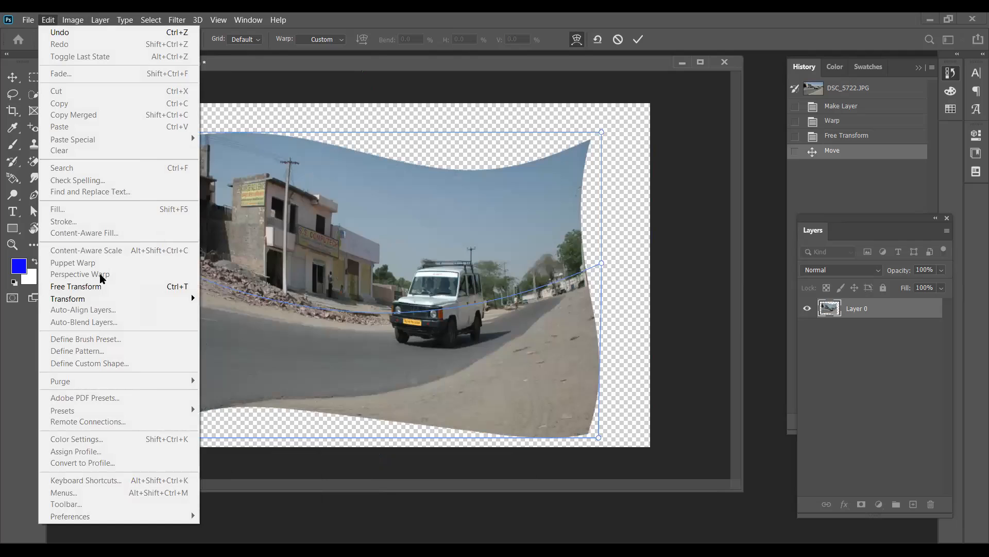
mouse_move(109, 297)
left_click(345, 274)
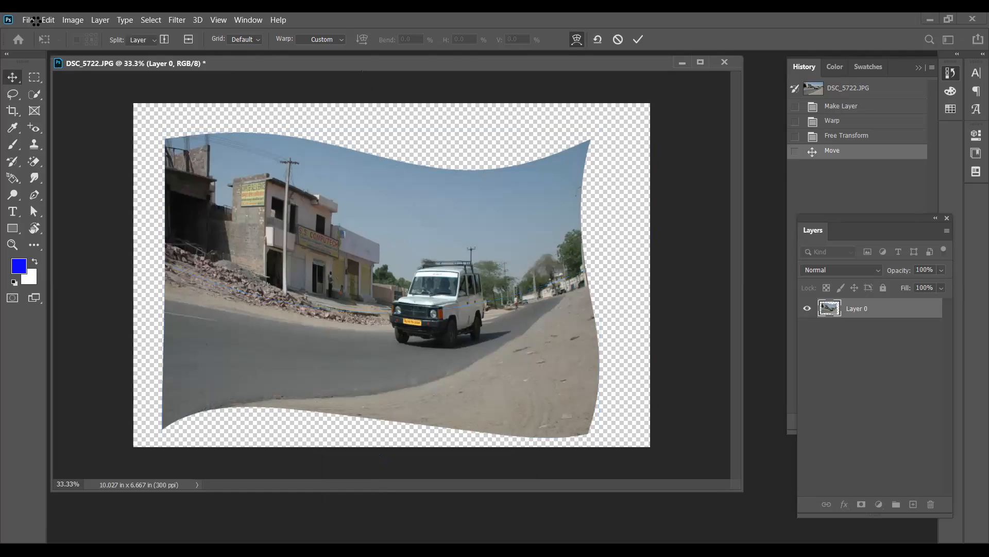
Purge all histories and clipboard data and confirm the irreversible action.
left_click(48, 20)
mouse_move(95, 385)
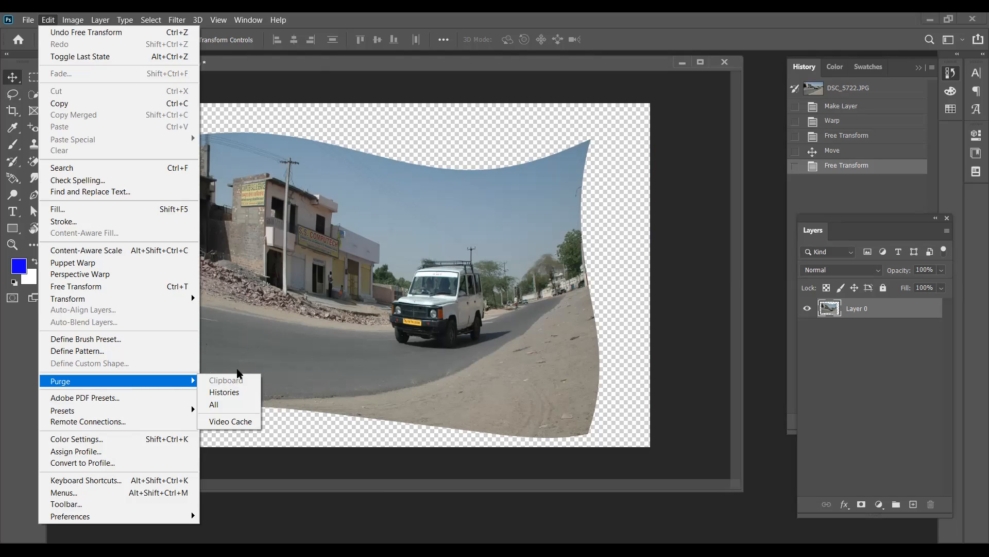
left_click(223, 405)
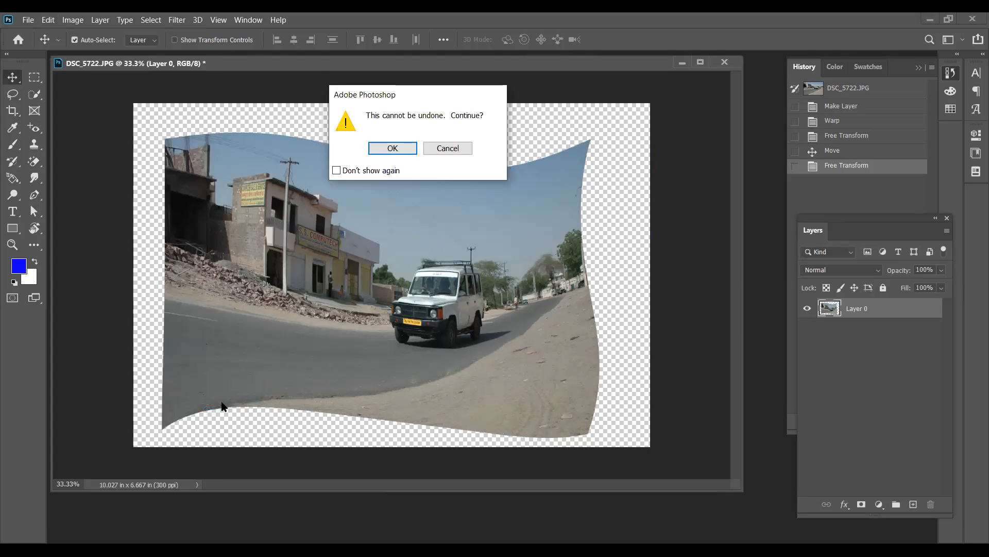
key("Return")
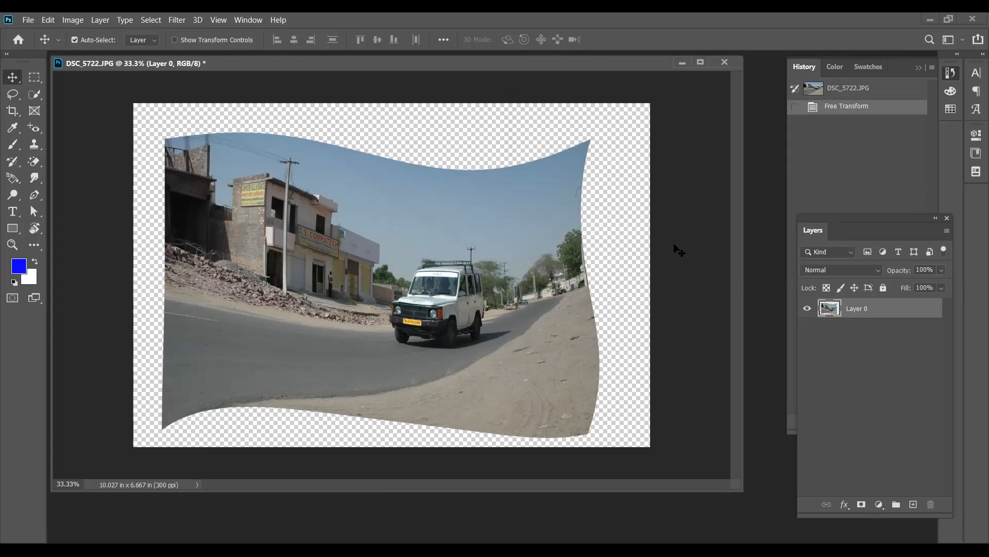
Try to undo the last change and check which undo and purge commands are available.
key("ctrl+z")
left_click(43, 21)
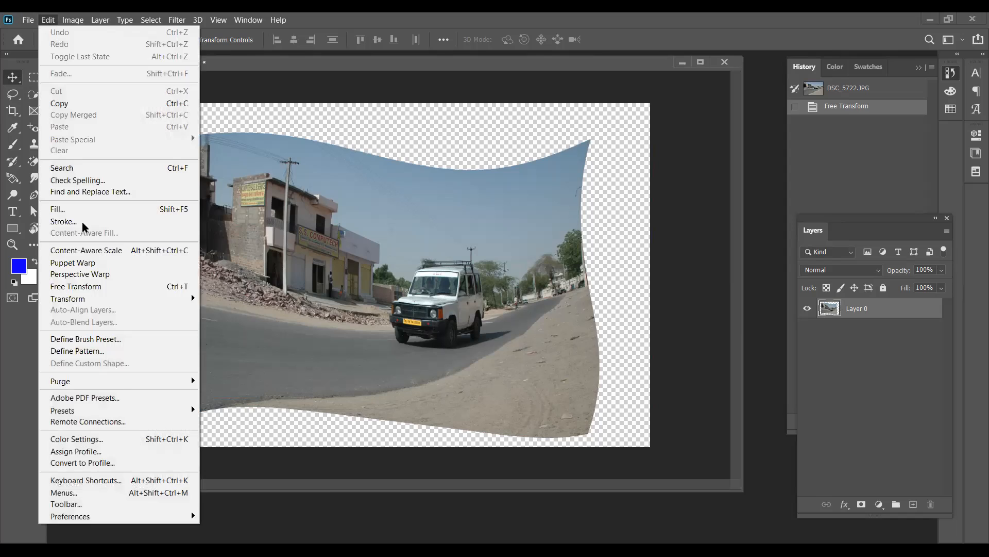
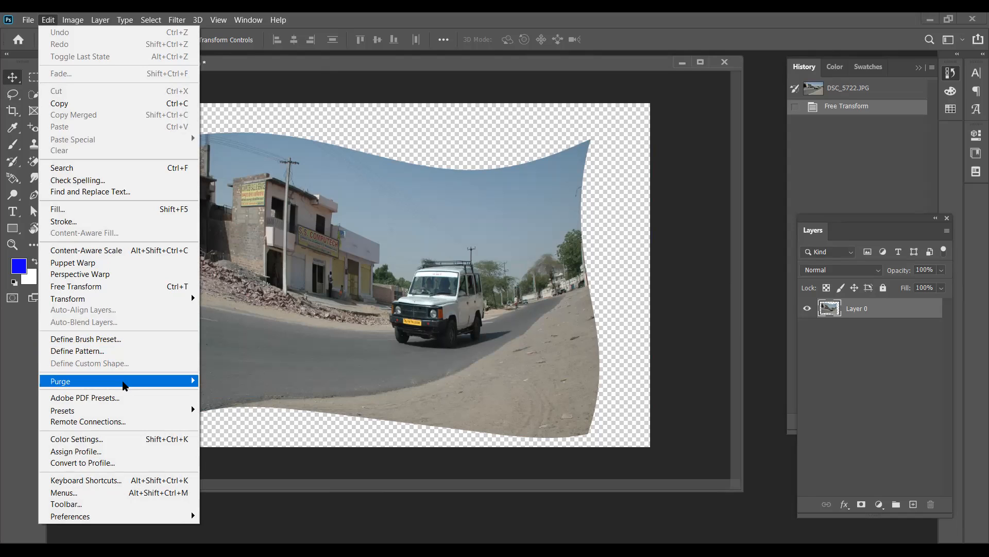
mouse_move(121, 382)
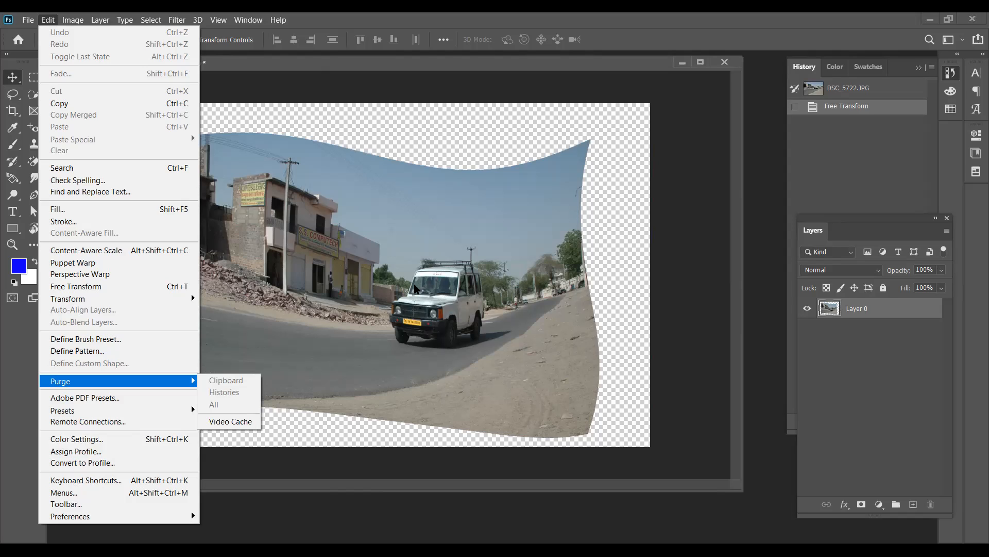
left_click(520, 262)
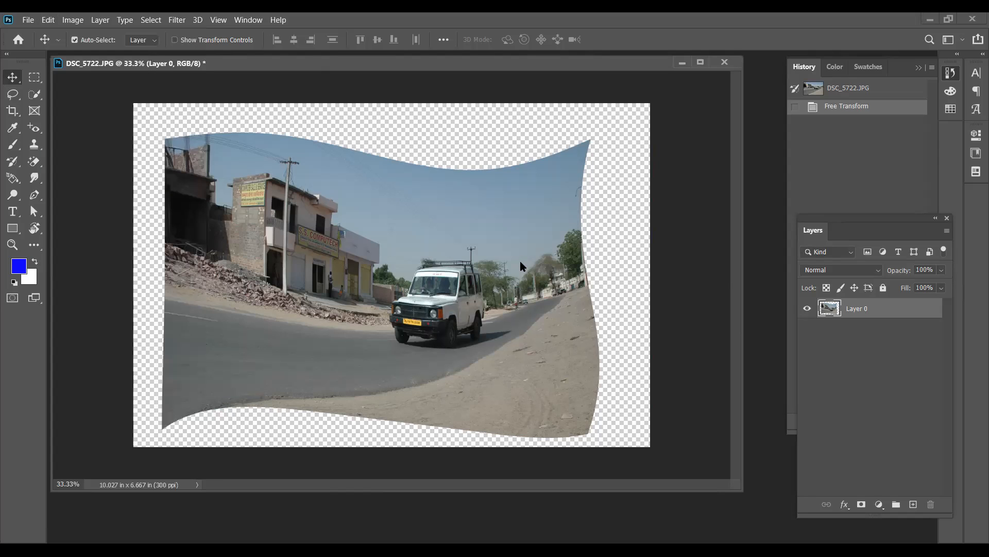
Open the Keyboard Shortcuts and Menus settings for the application menus.
left_click(50, 20)
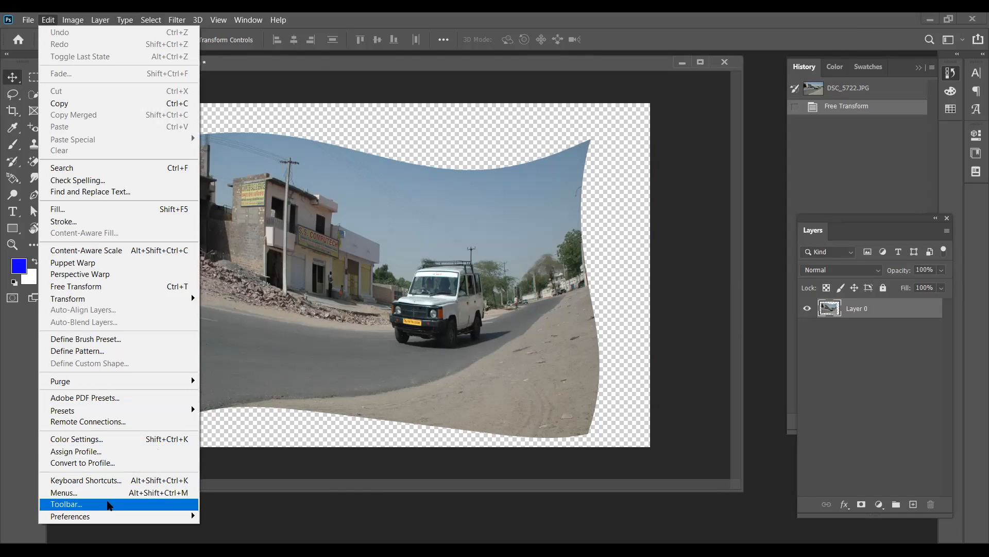
mouse_move(108, 516)
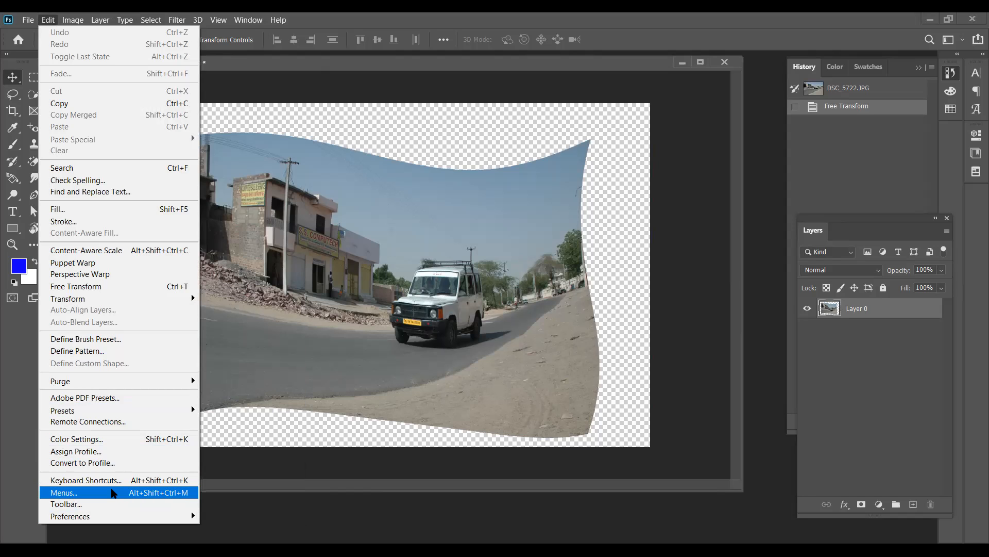
left_click(393, 251)
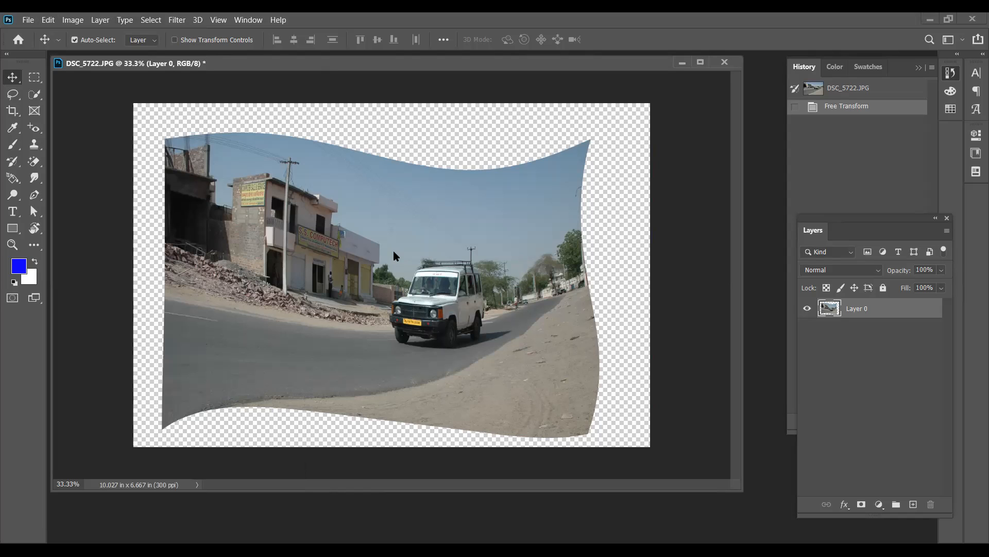
left_click(48, 19)
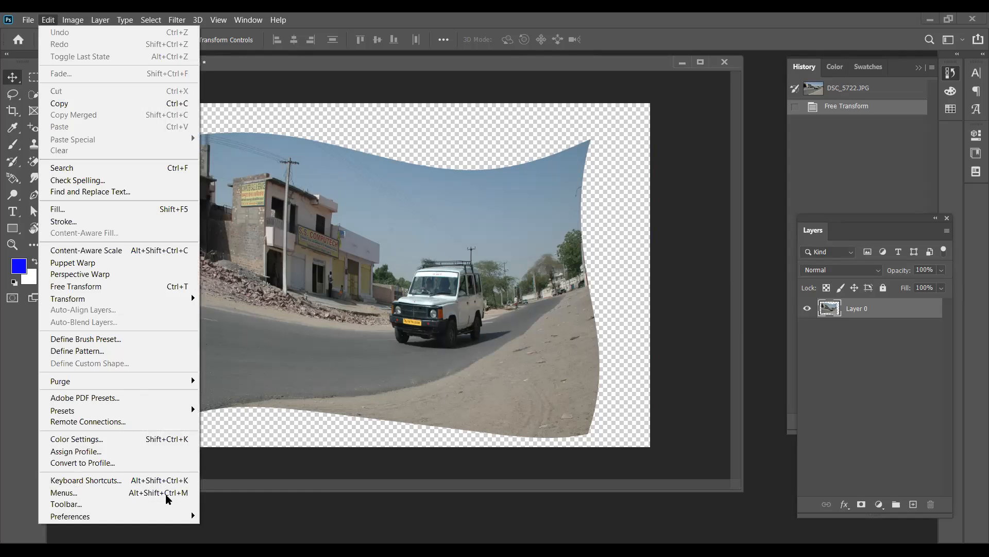
left_click(133, 481)
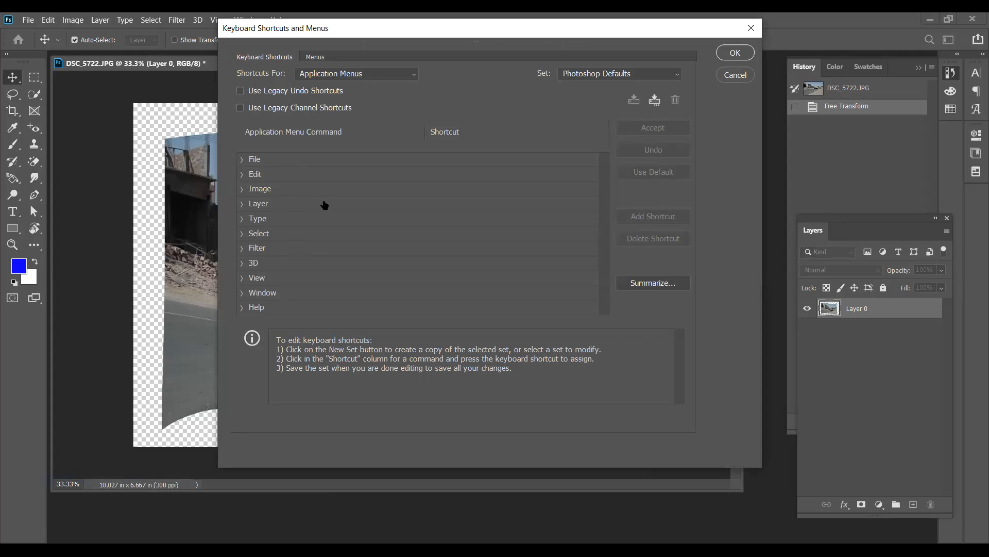
Look through the shortcut categories for Tools, Application Menus, Taskspaces and Panel Menus, and close the shortcut settings.
left_click(372, 76)
left_click(345, 109)
left_click(340, 74)
left_click(334, 88)
left_click(332, 75)
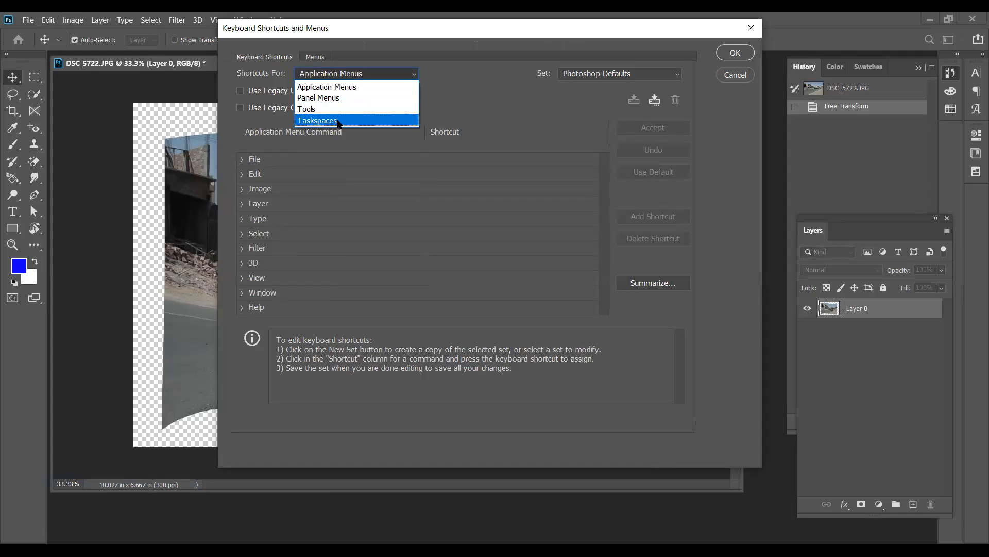
left_click(338, 121)
left_click(337, 76)
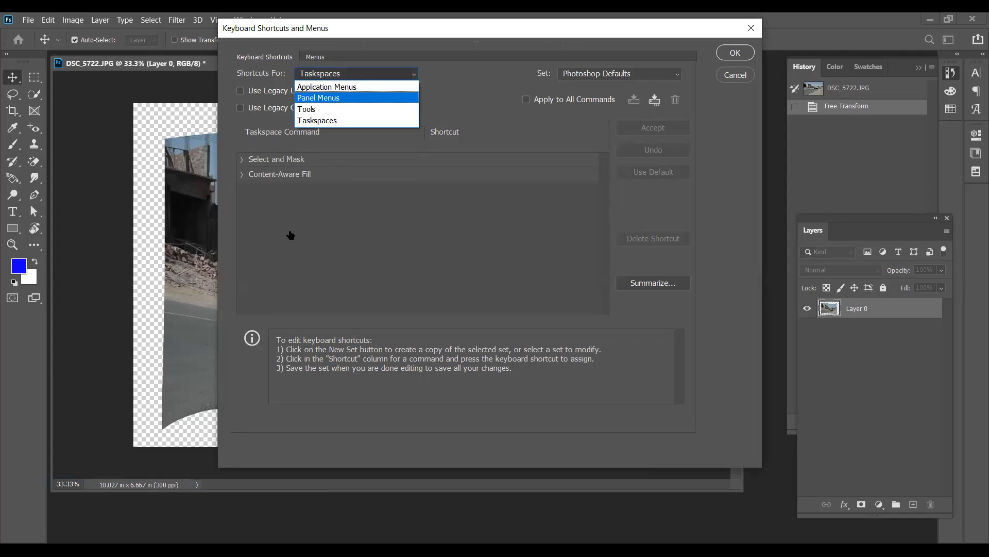
key("Return")
scroll(276, 304, "down", 2)
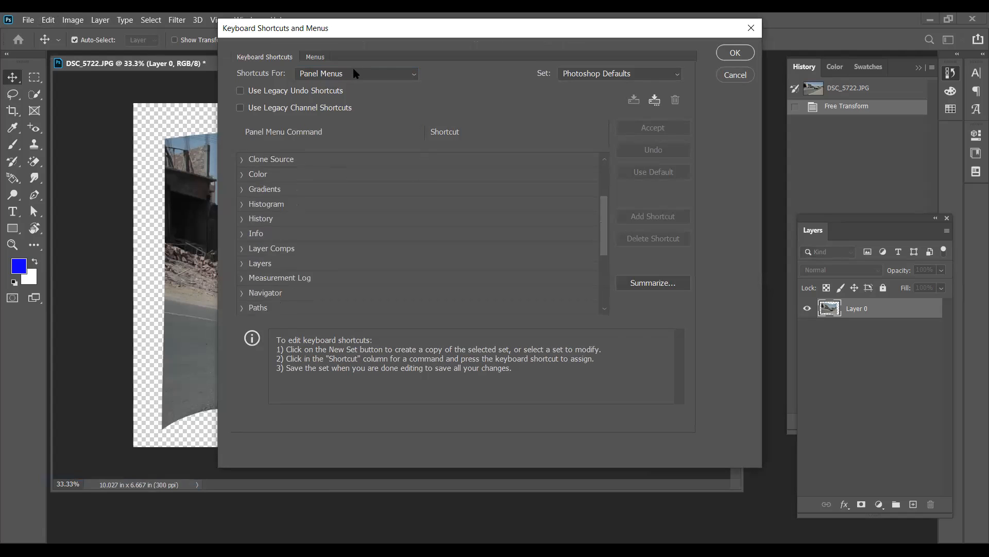
key("Escape")
Examine the Scratch Disks, Units & Rulers, Guides, Grid & Slices and History Log preferences.
left_click(46, 20)
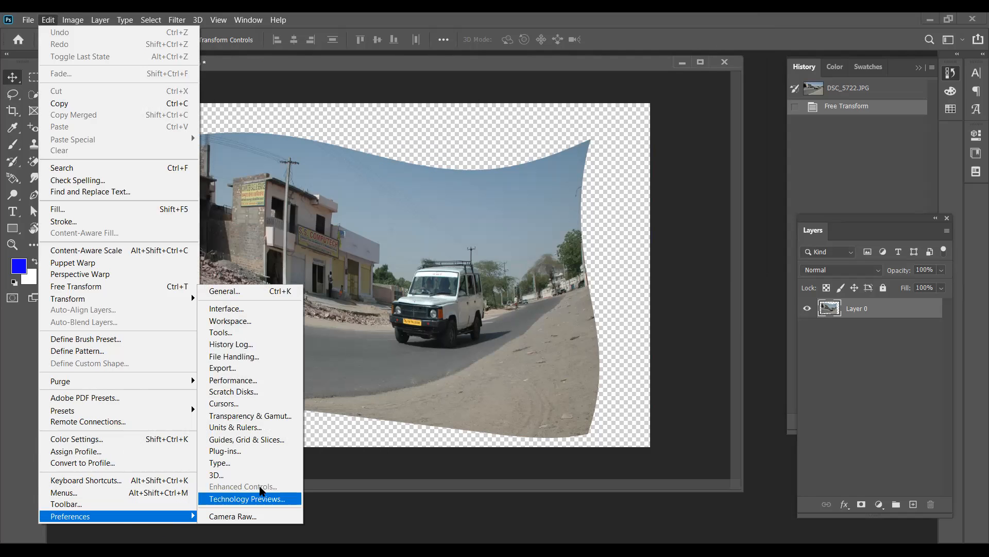
left_click(243, 391)
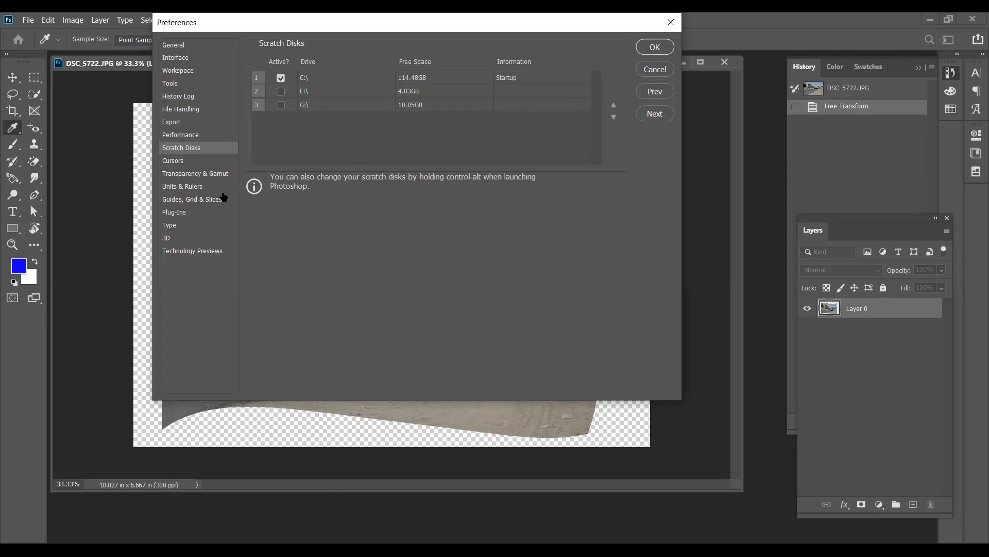
left_click(188, 187)
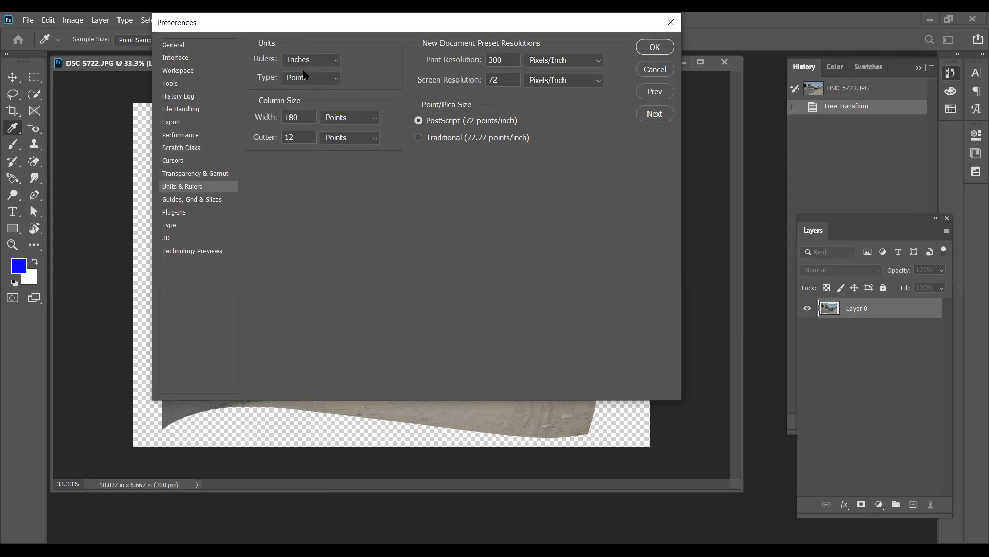
left_click(350, 119)
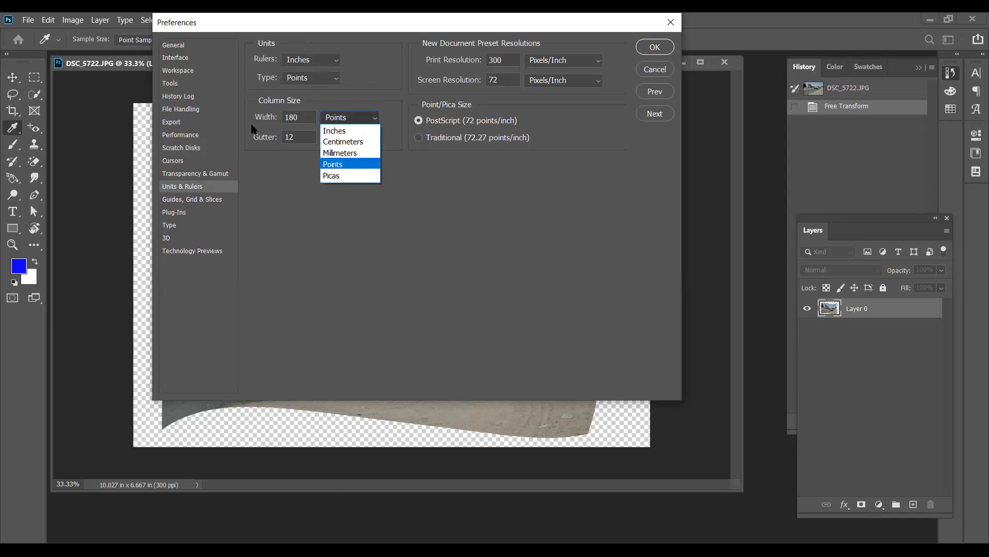
left_click(194, 202)
left_click(183, 201)
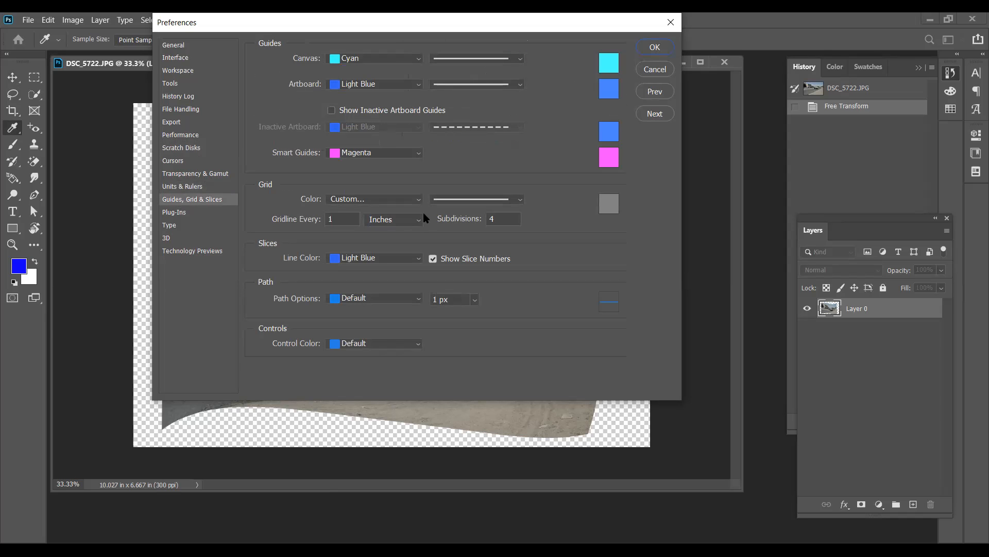
left_click(177, 97)
left_click(263, 44)
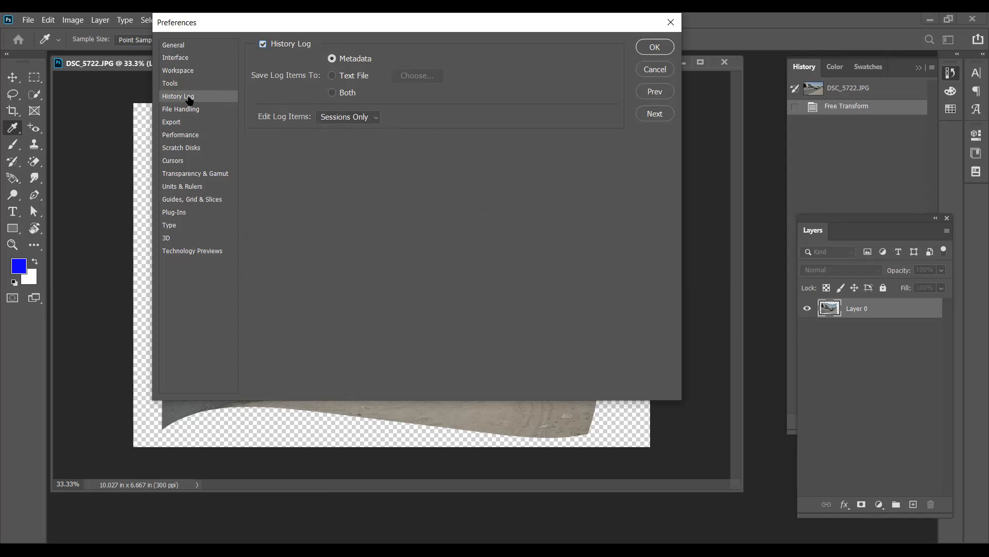
Try the light gray, lightest and darkest interface color themes and return to the medium-dark gray theme.
left_click(176, 58)
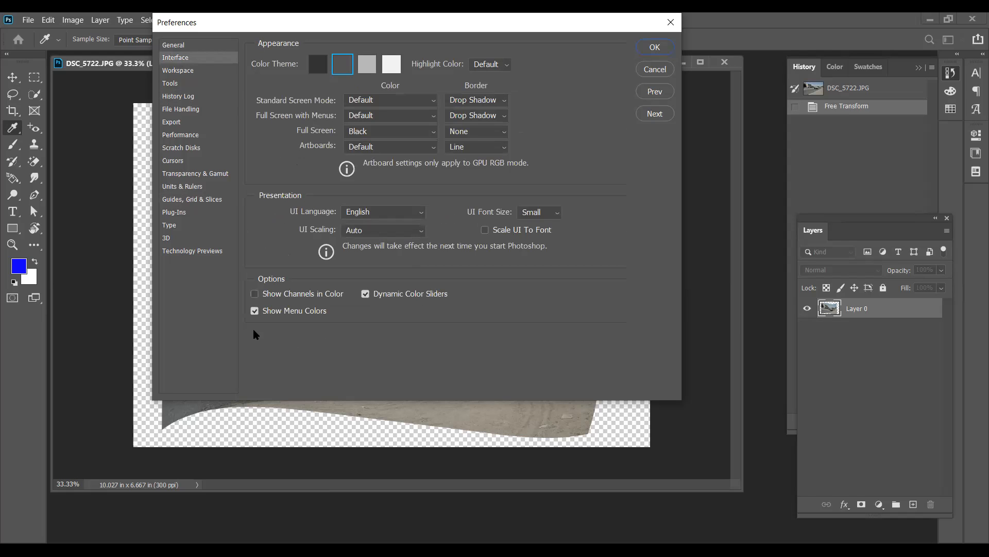
left_click(367, 64)
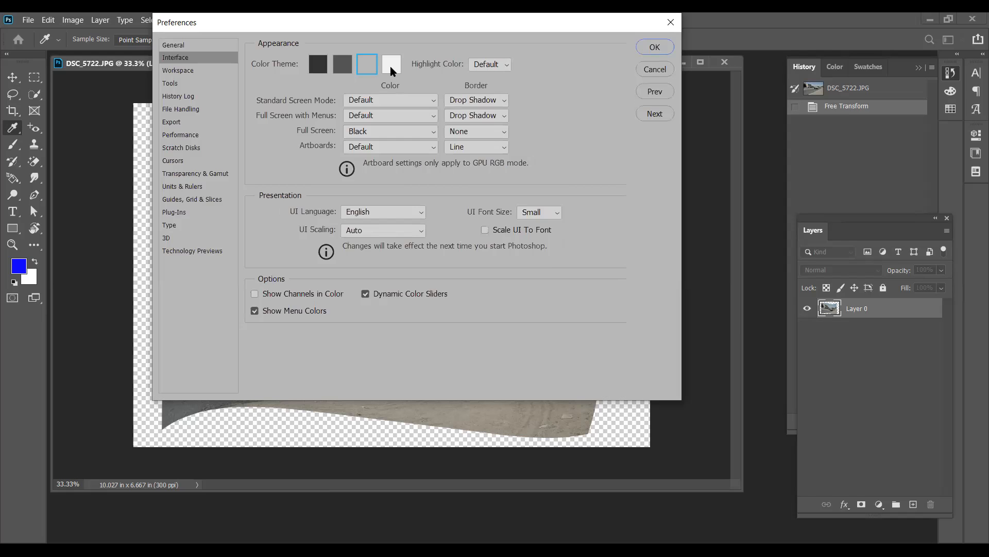
left_click(390, 67)
left_click(318, 64)
left_click(344, 68)
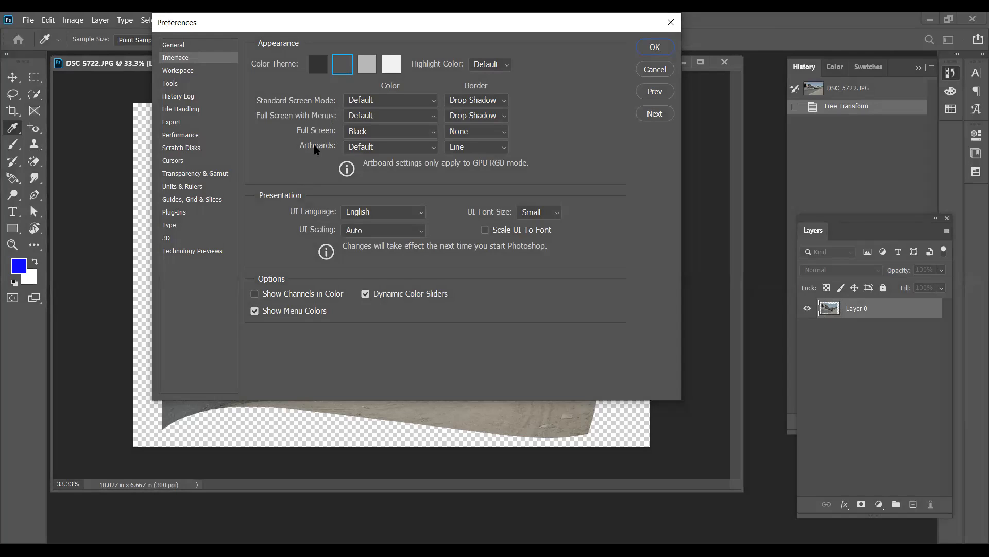
Review the Workspace, Tools, History Log, File Handling, Export and Performance preferences.
left_click(180, 72)
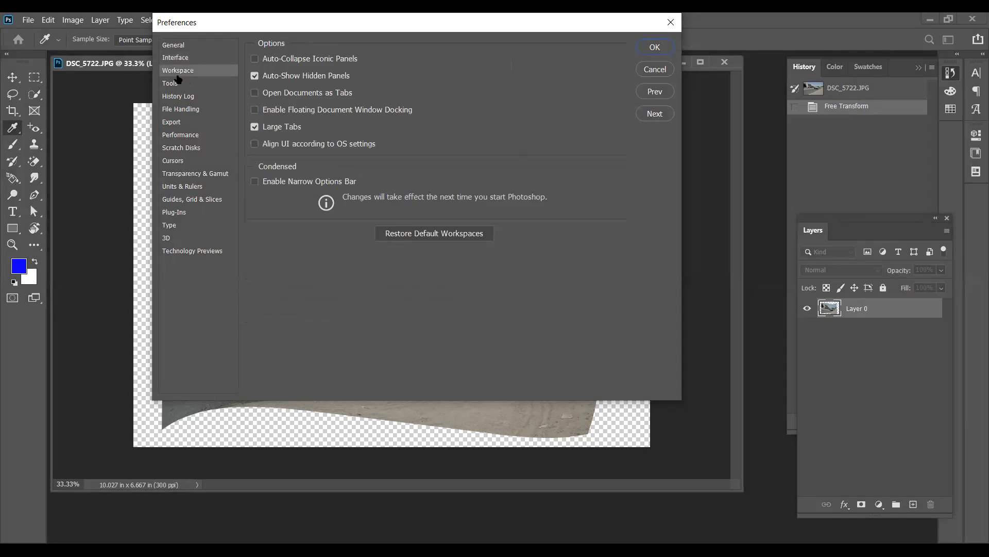
left_click(167, 86)
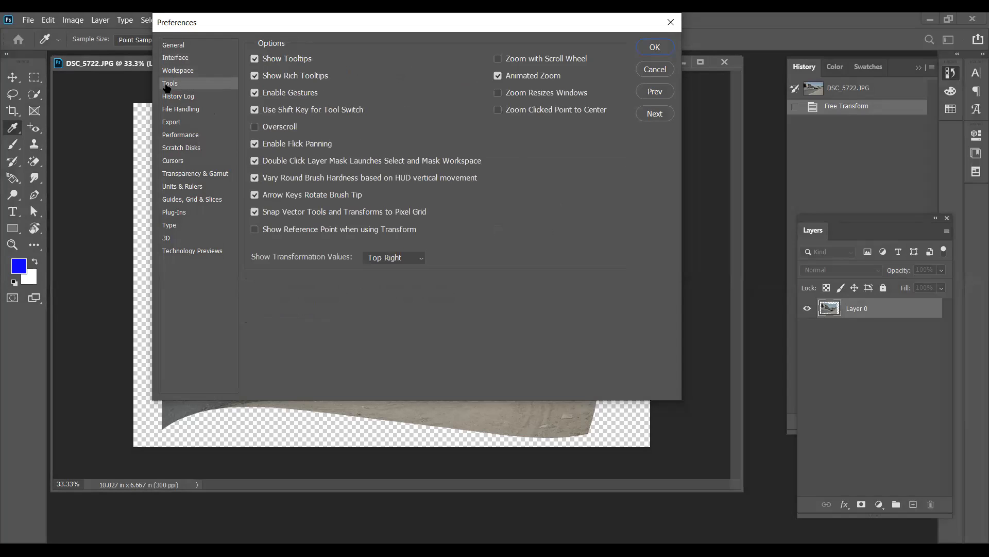
left_click(184, 101)
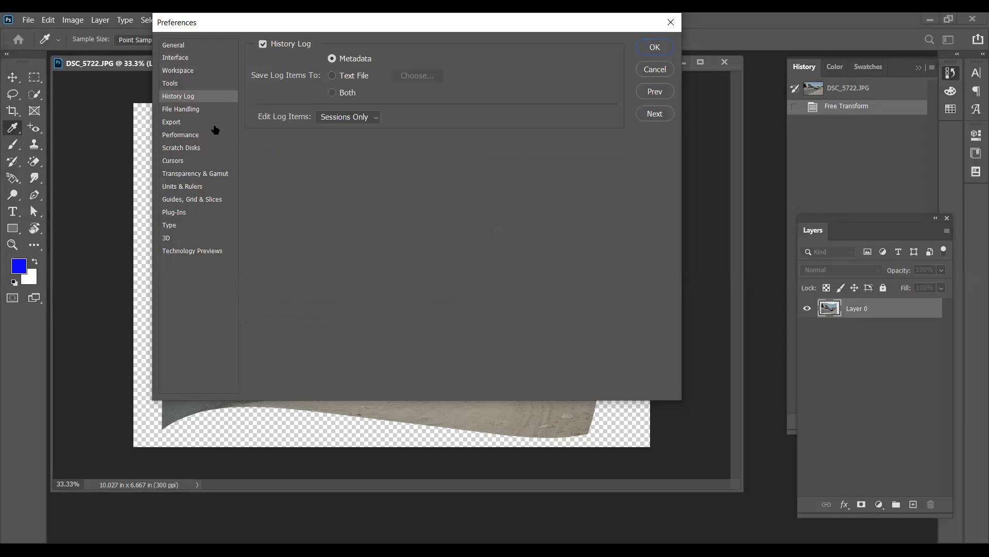
left_click(189, 113)
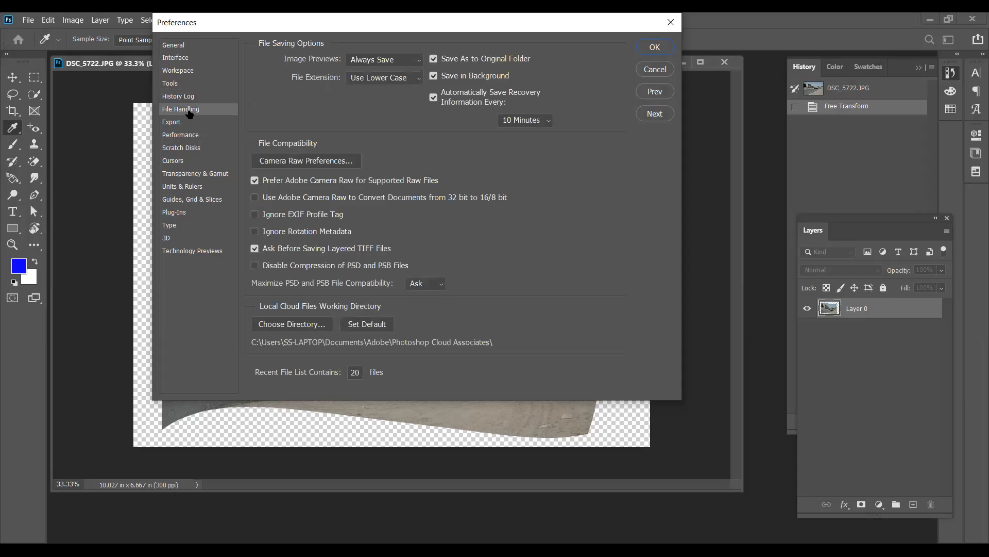
left_click(176, 125)
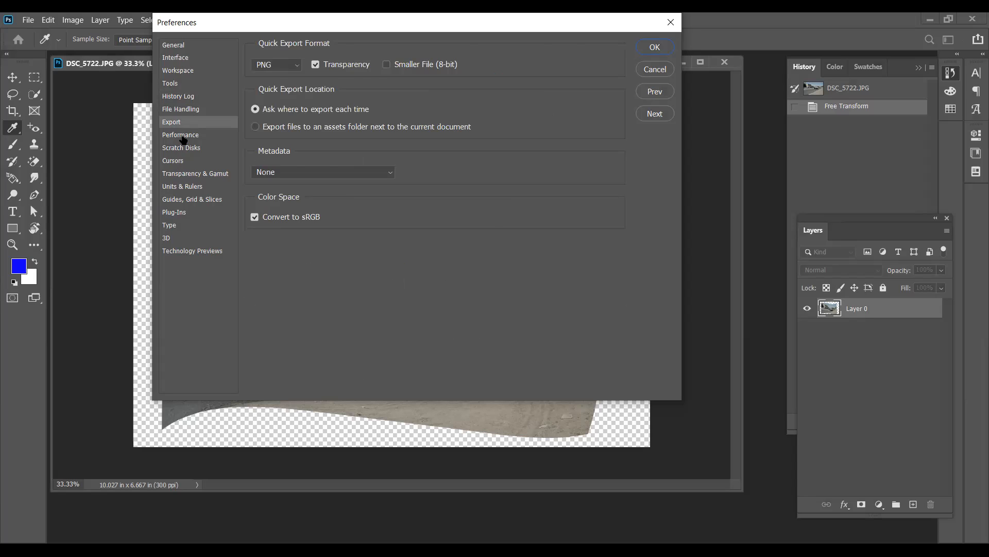
left_click(183, 138)
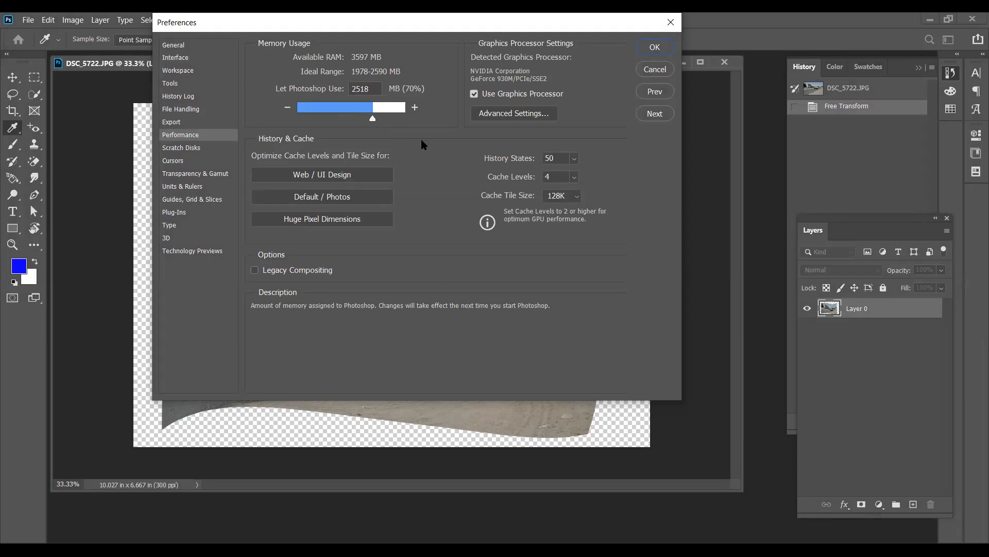
Enter 50 as the number of History States in the Performance preferences and cancel the dialog.
double_click(548, 159)
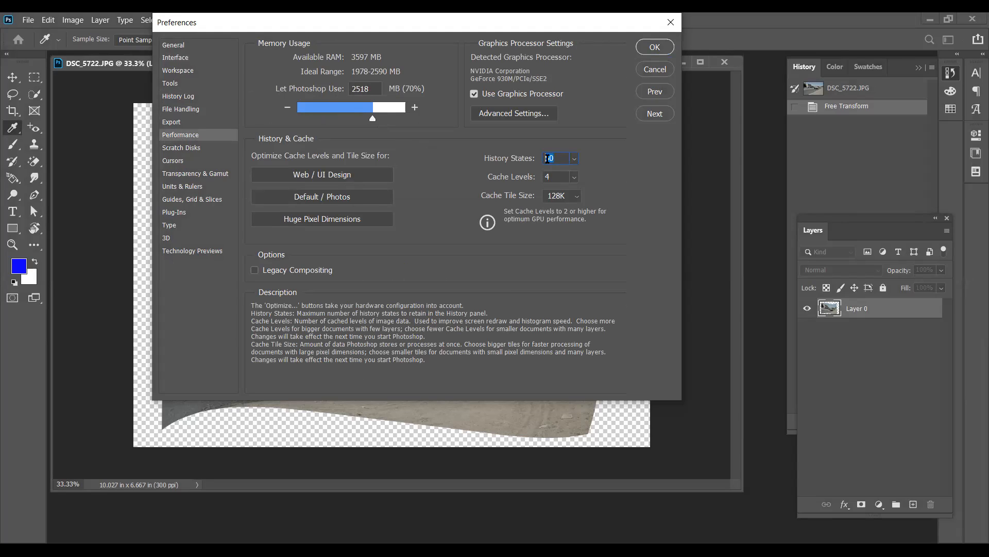
left_click(574, 160)
left_click_drag(578, 176, 631, 184)
left_click(520, 162)
type("50")
key("ctrl+a")
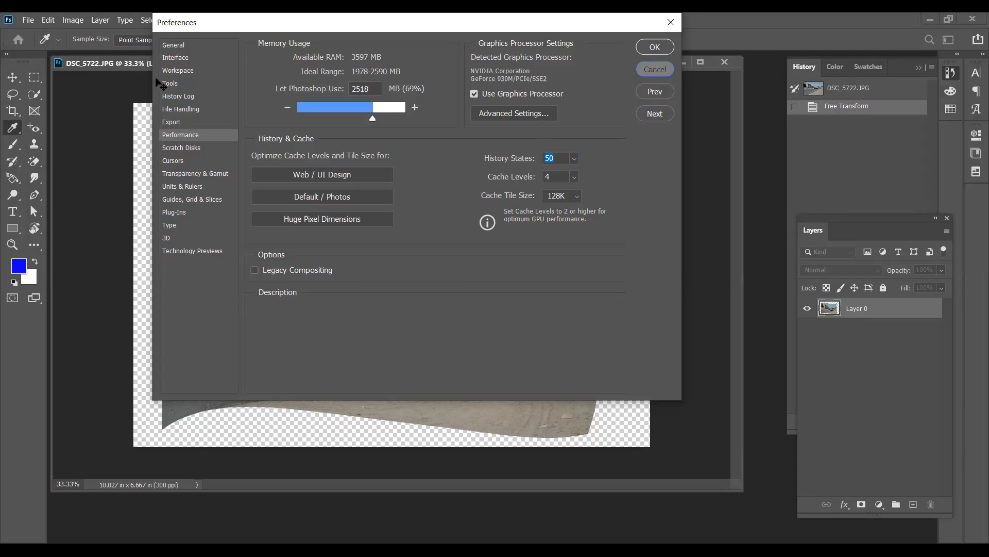
left_click(655, 69)
left_click(44, 19)
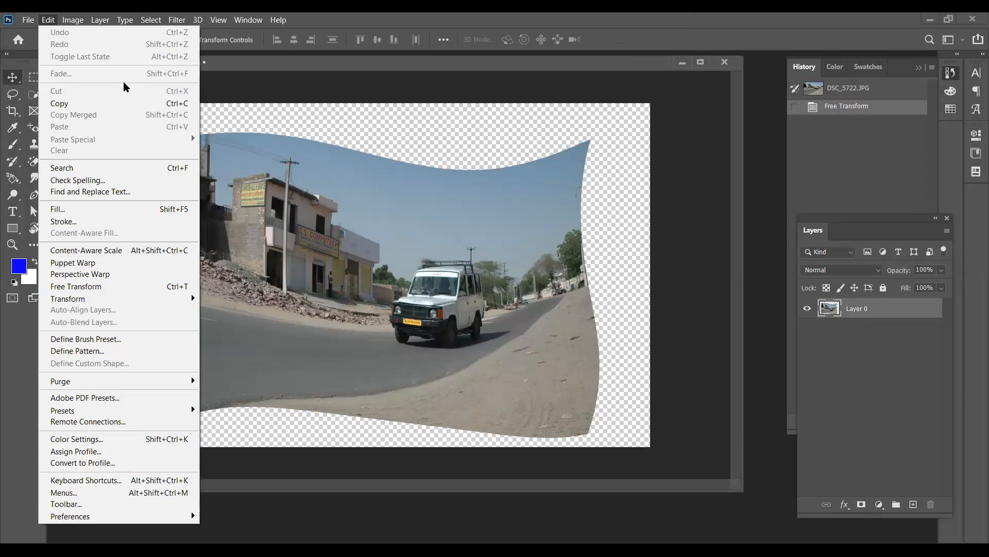
mouse_move(73, 23)
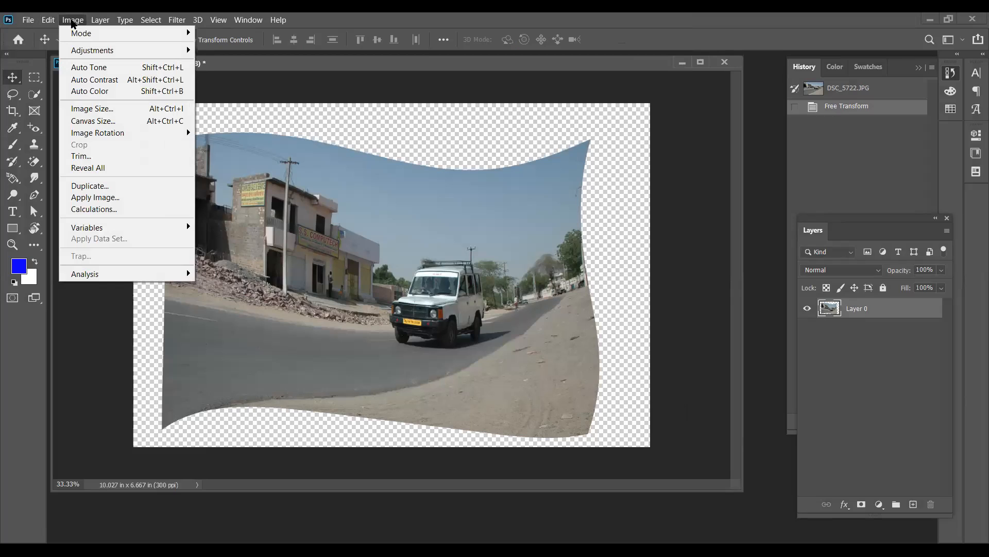
left_click(11, 78)
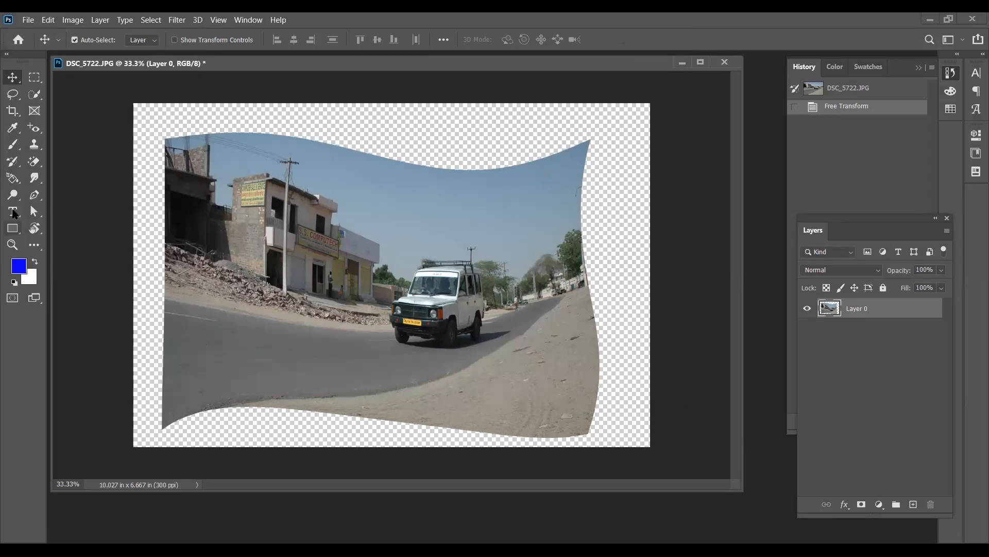
Draw a closed, rounded path around the upper part of the white van with the Pen Tool in Path mode.
left_click(33, 197)
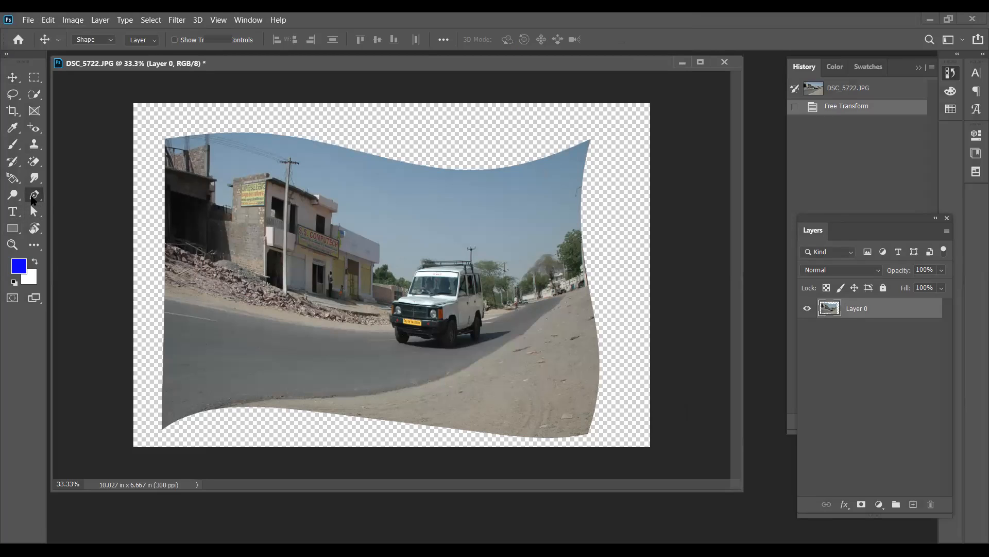
right_click(33, 199)
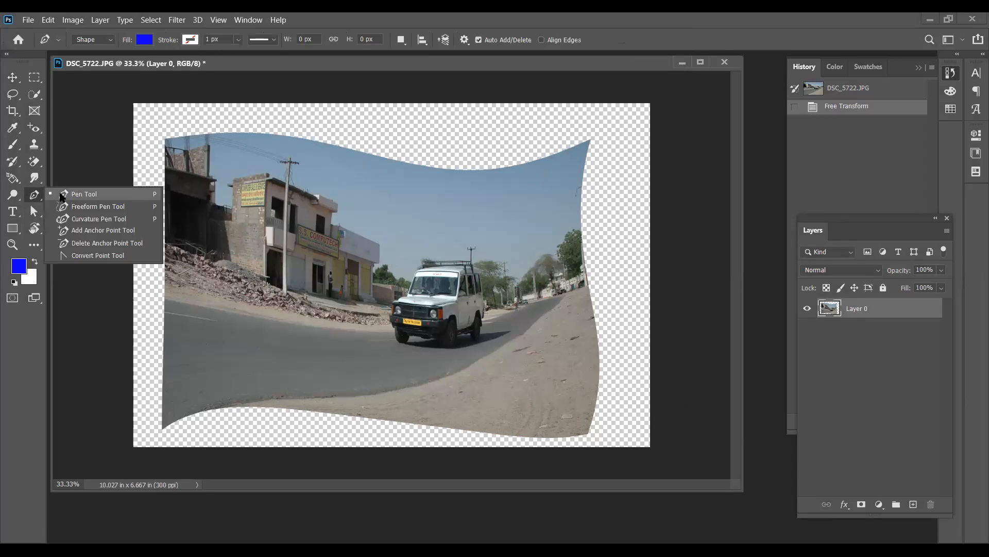
left_click(60, 195)
left_click(111, 41)
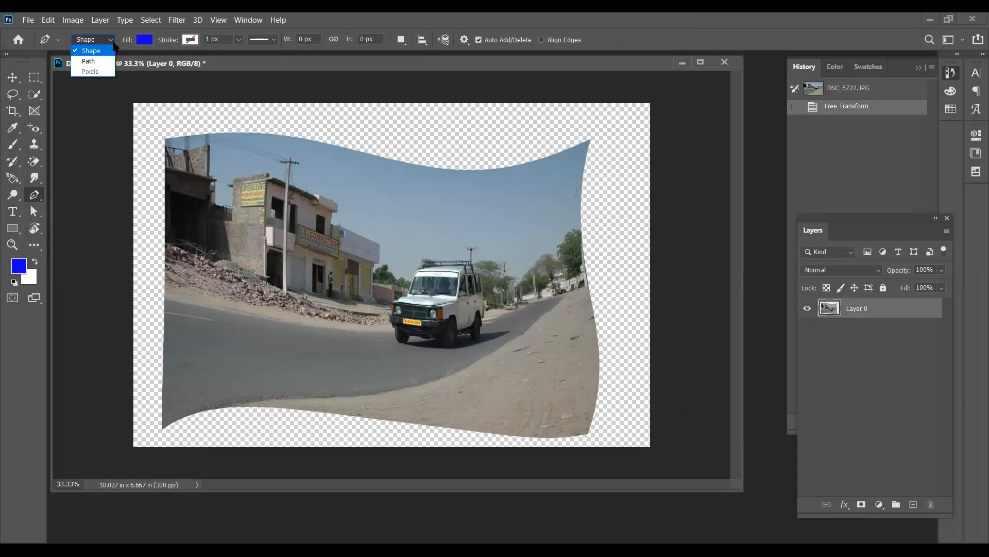
left_click(94, 60)
left_click(431, 199)
left_click_drag(502, 212, 508, 223)
left_click_drag(515, 299, 514, 311)
left_click_drag(370, 335, 352, 325)
left_click_drag(340, 228, 345, 218)
left_click(375, 198)
left_click(431, 199)
Convert the path to a new anti-aliased selection with a feather radius of 0 pixels.
right_click(441, 230)
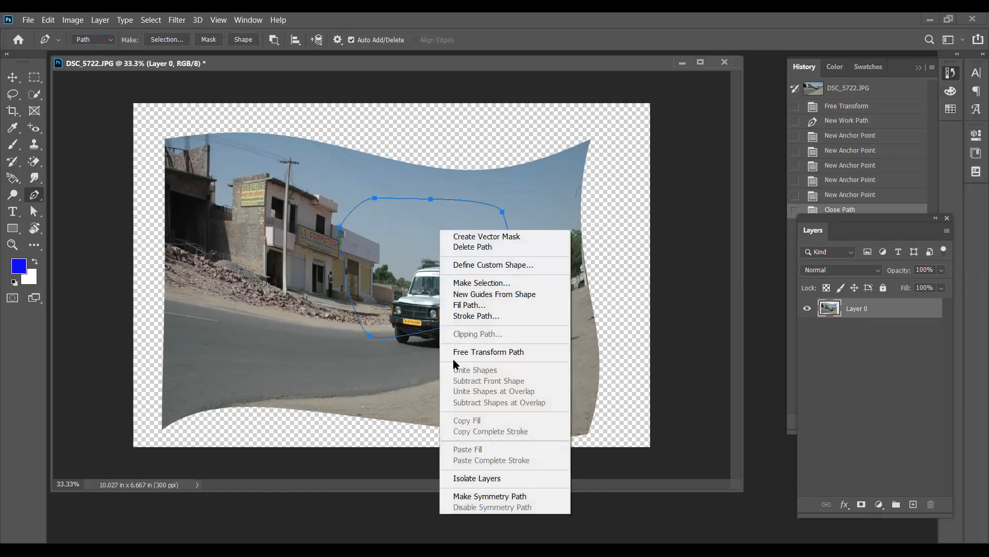
left_click(512, 278)
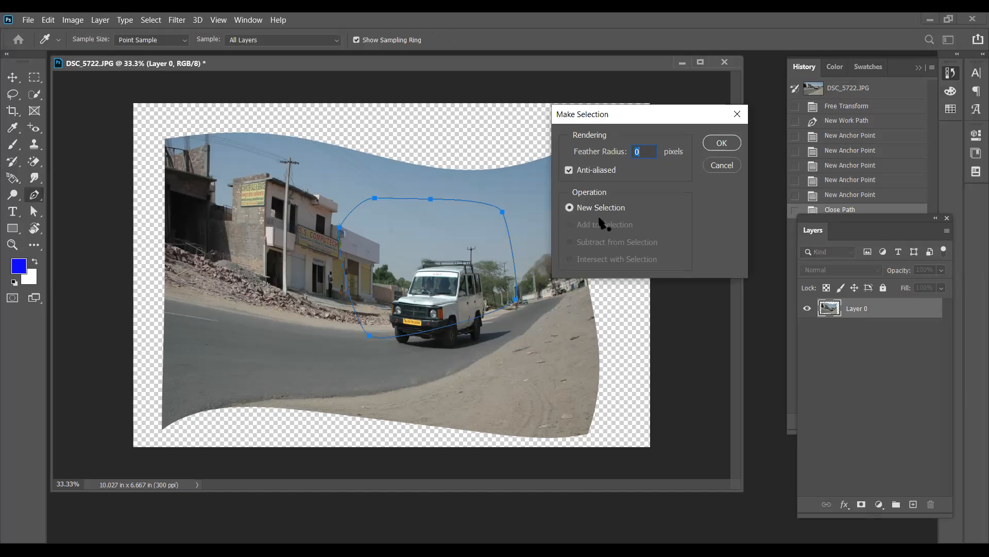
key("Return")
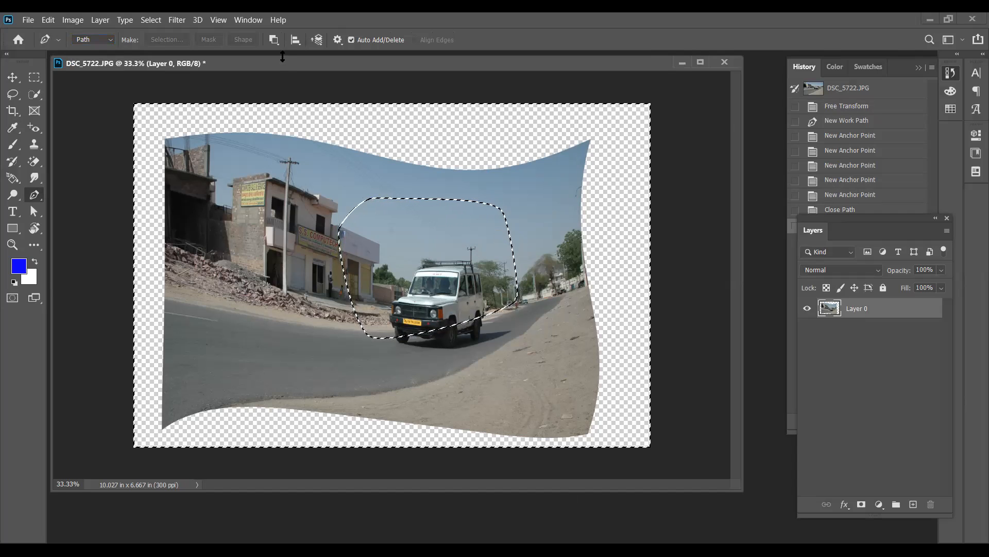
Check which path operation is active for the Pen Tool and clear the selection.
left_click(275, 40)
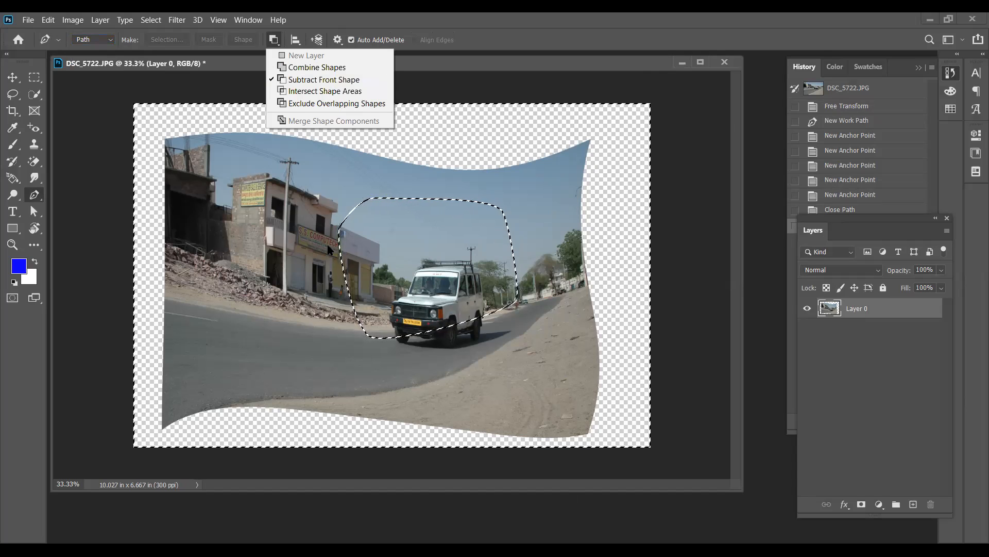
left_click(291, 204)
key("ctrl+d")
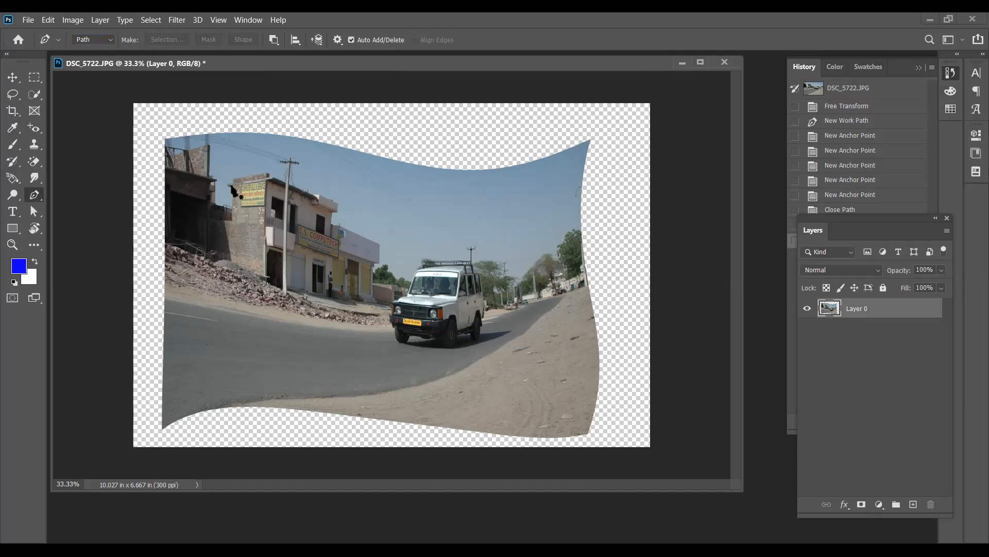
Set the path operation to Combine Shapes and draw two separate closed paths, over the shop buildings and beside the van.
left_click(274, 41)
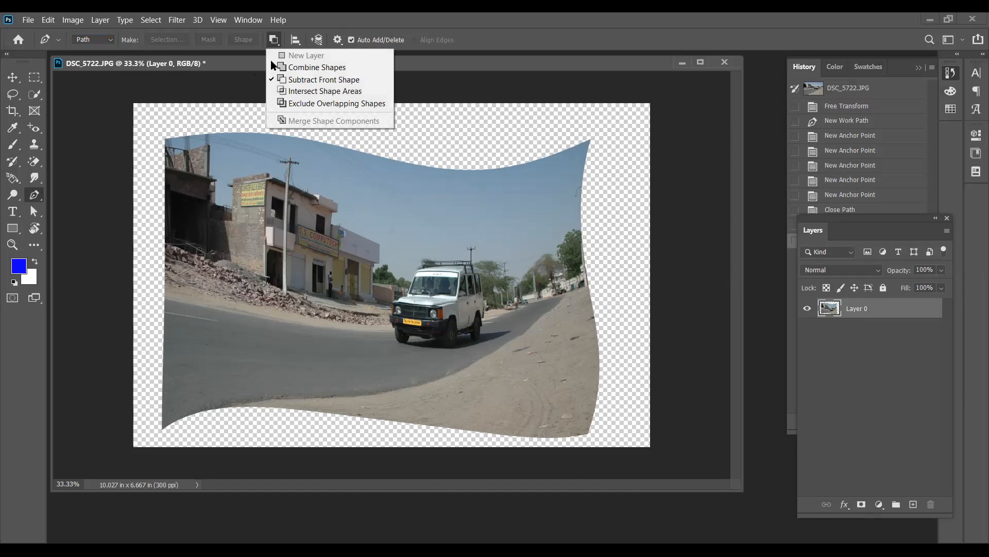
left_click(298, 71)
left_click(324, 212)
left_click(307, 214)
left_click(480, 228)
left_click_drag(526, 247, 529, 268)
left_click_drag(517, 300, 495, 318)
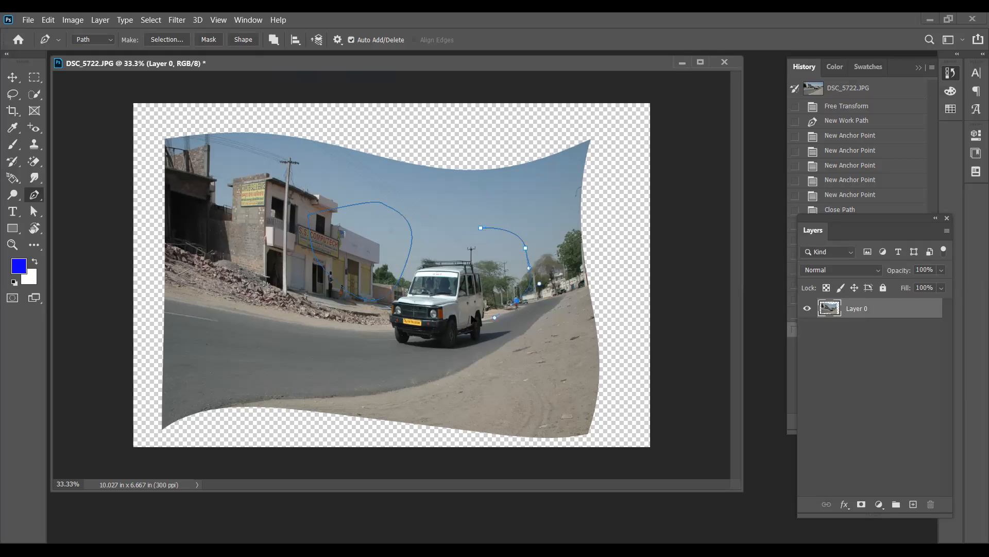
left_click_drag(480, 227, 491, 230)
Draw a flat closed path across the van's roof, overlapping the two existing paths.
left_click(380, 243)
left_click(423, 240)
left_click(483, 249)
left_click(466, 274)
left_click(400, 269)
left_click(377, 260)
left_click(380, 243)
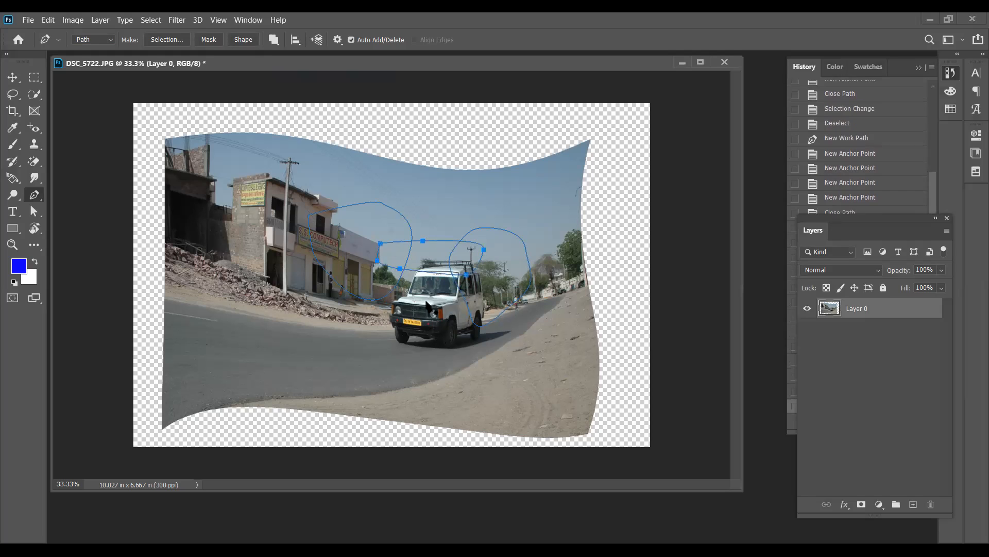
Make an anti-aliased new selection from the path across the van's roof with a 2-pixel feather, and deselect it.
right_click(351, 234)
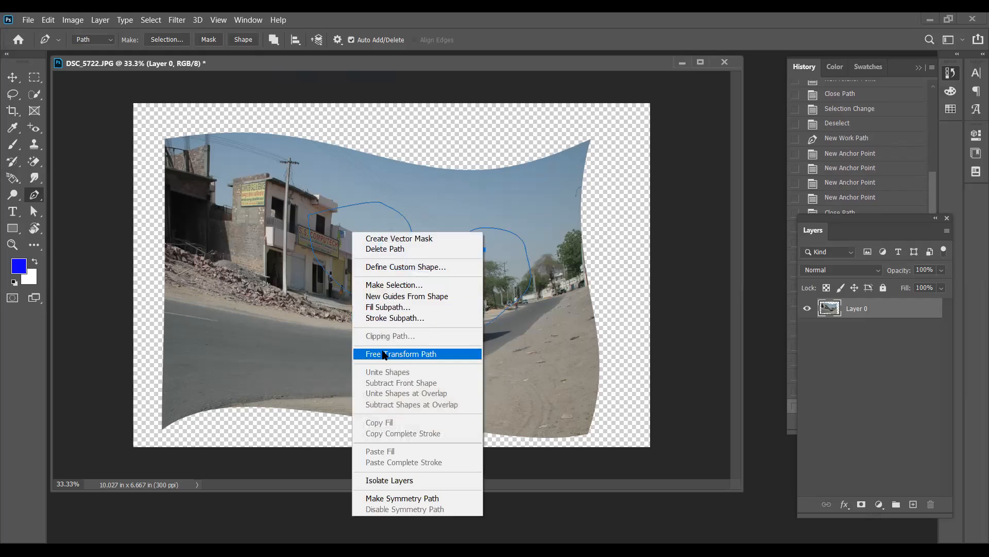
left_click(395, 283)
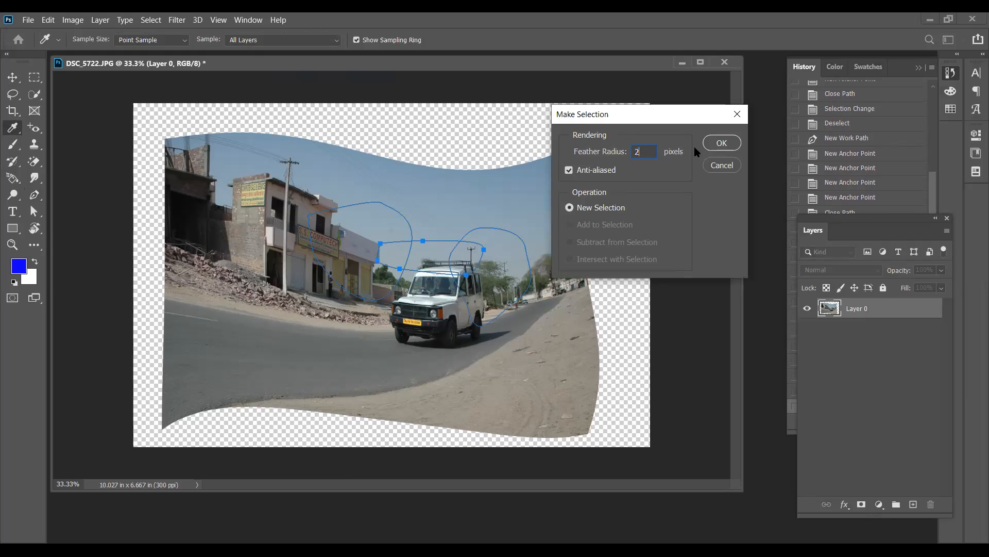
left_click(720, 145)
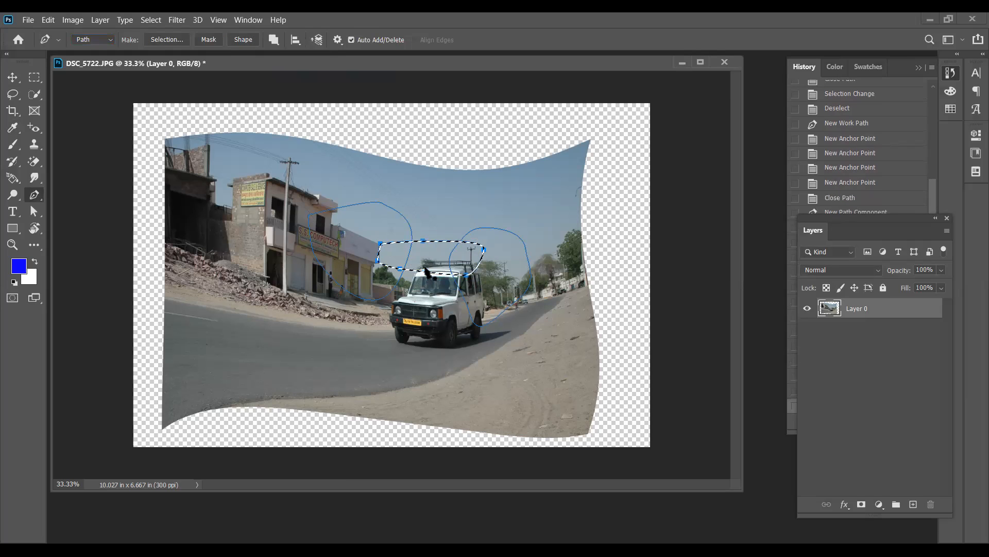
key("ctrl+d")
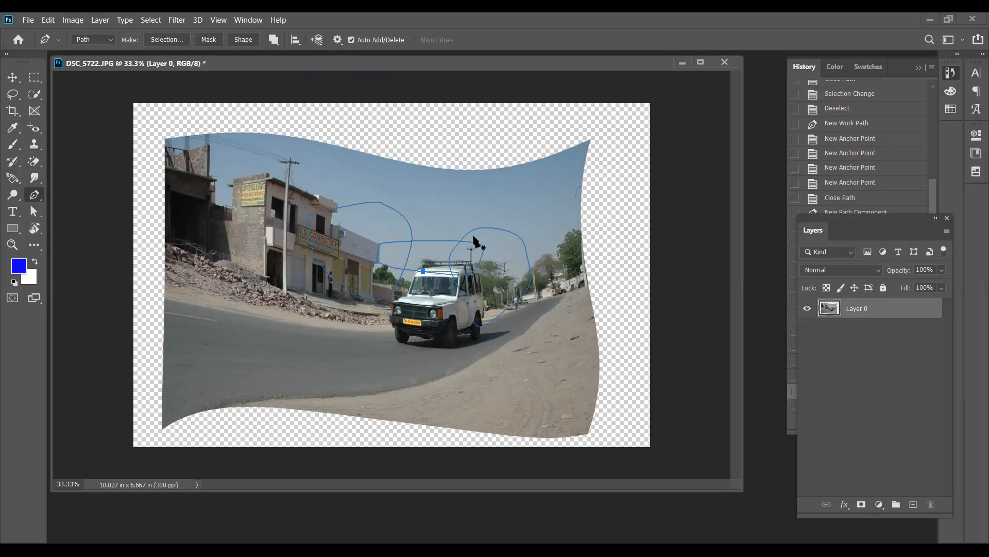
Convert all three combined paths into one new anti-aliased selection with a feather radius of 2 pixels, and deselect it.
right_click(443, 201)
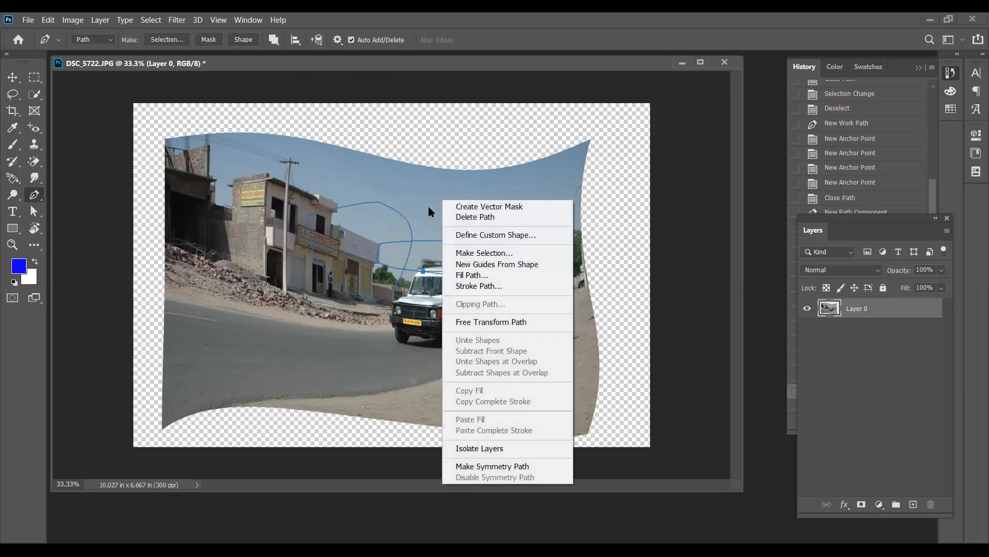
left_click(479, 254)
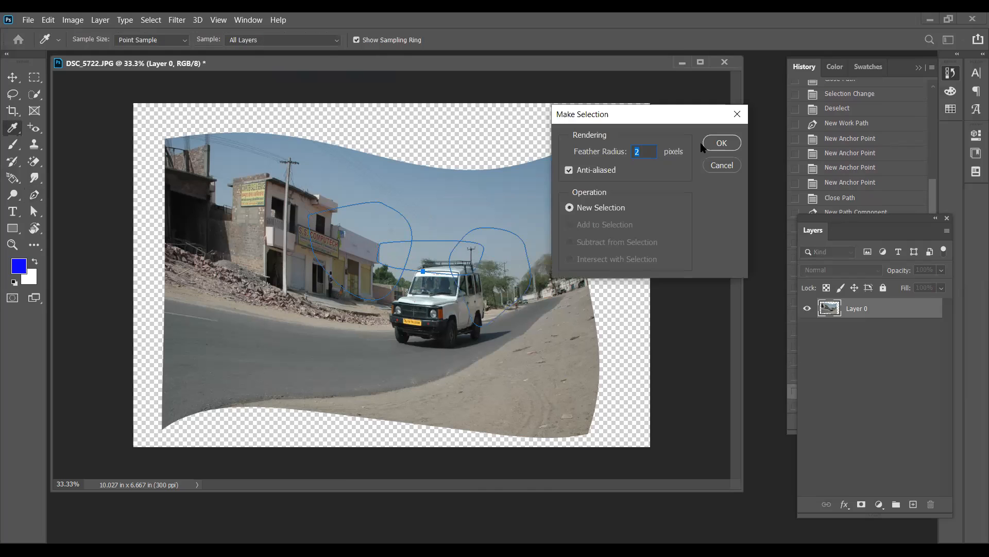
left_click(721, 143)
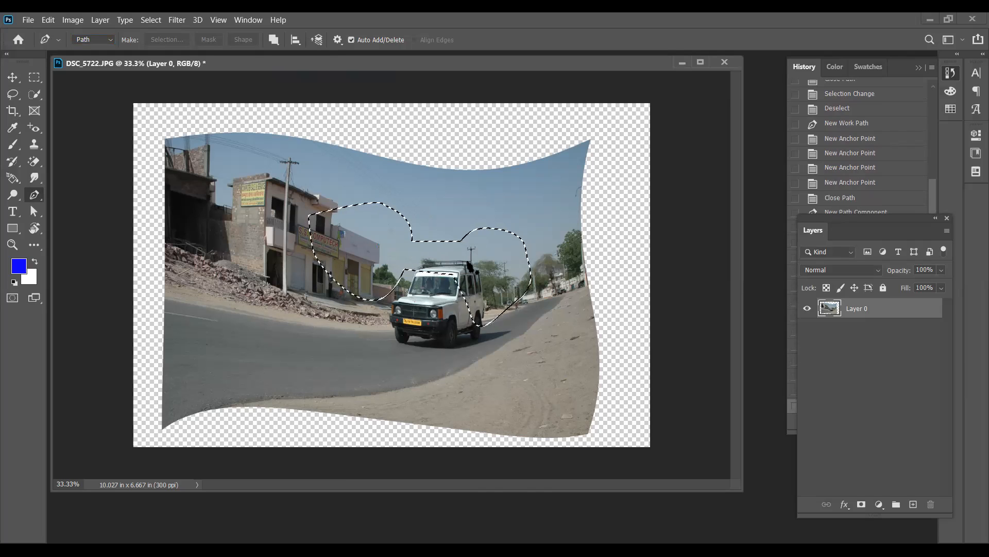
left_click(469, 266)
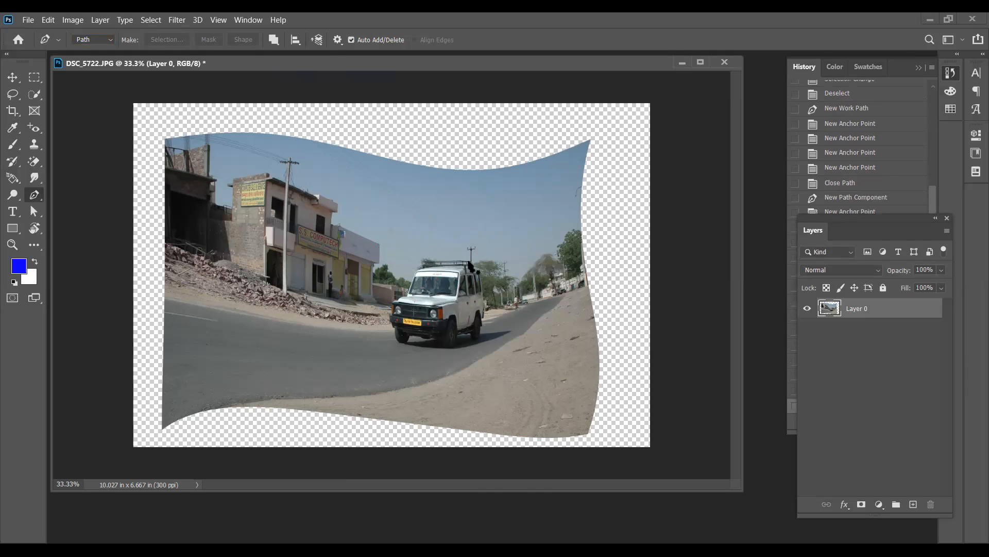
Set the Pen Tool to Shape mode and draw a large closed, curved blue shape over the van.
left_click(108, 42)
left_click(85, 50)
left_click(360, 247)
left_click_drag(468, 222, 501, 245)
left_click_drag(488, 298, 436, 335)
left_click_drag(354, 327, 332, 303)
left_click_drag(328, 278, 347, 268)
left_click(360, 247)
Draw a second closed shape about 582 by 905 px over the brick building and the rubble beside the road.
left_click_drag(213, 209, 255, 216)
left_click_drag(269, 229, 278, 288)
left_click_drag(271, 334, 208, 232)
left_click(207, 223)
left_click(212, 209)
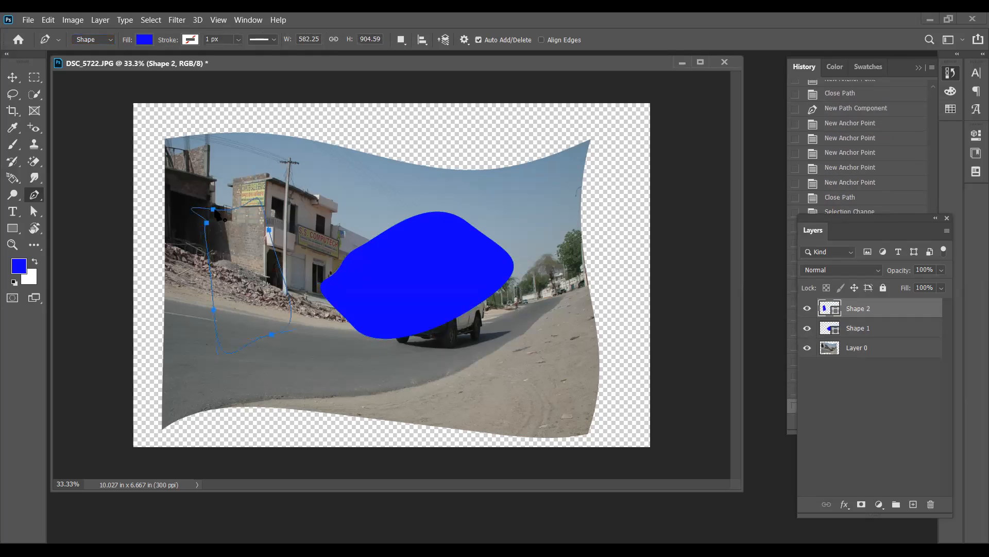
left_click(13, 78)
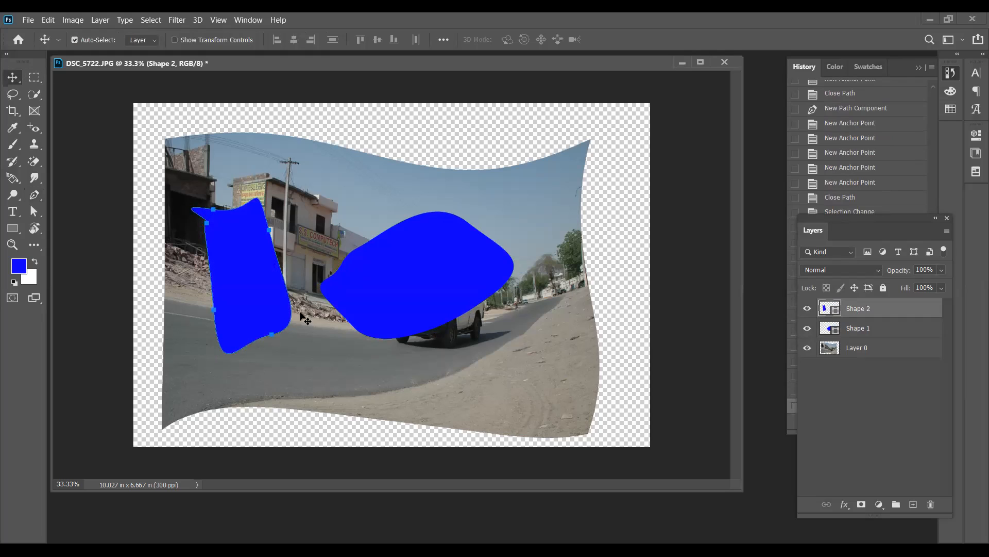
Give the shape over the brick building a red stroke 61.99 px wide.
left_click(34, 195)
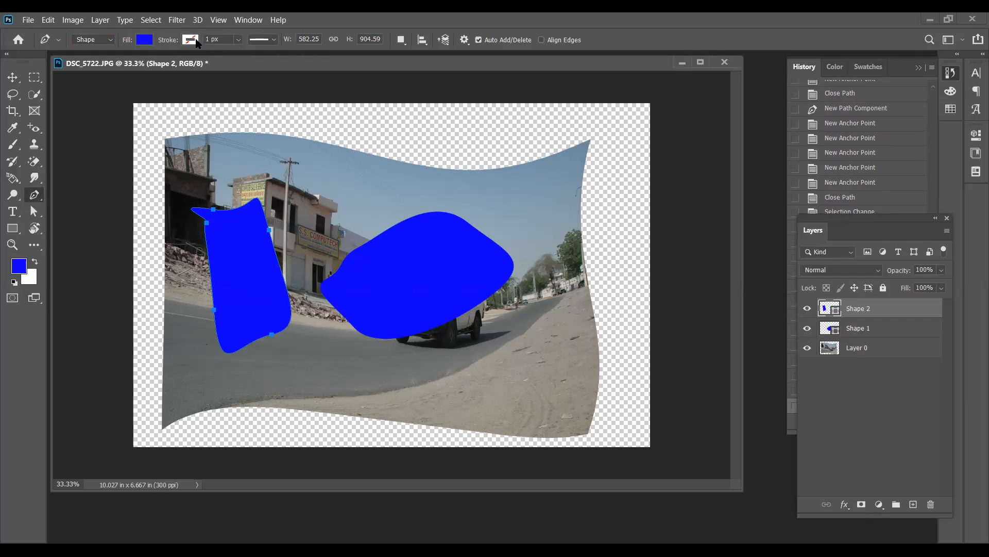
left_click(191, 39)
left_click(108, 108)
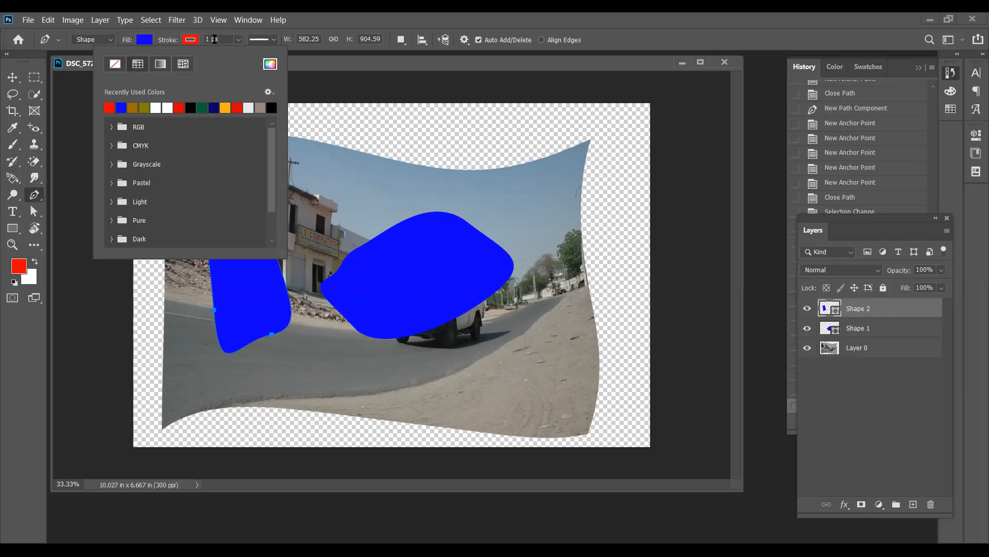
left_click(238, 39)
left_click_drag(231, 54, 256, 54)
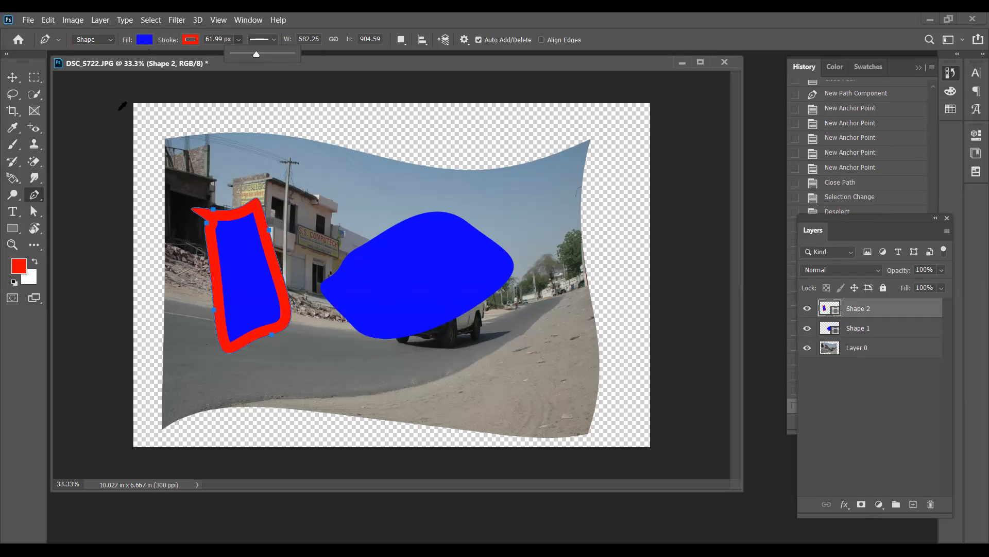
Change the fill of the red-outlined shape to olive from the recently used colors.
left_click(144, 40)
left_click(87, 108)
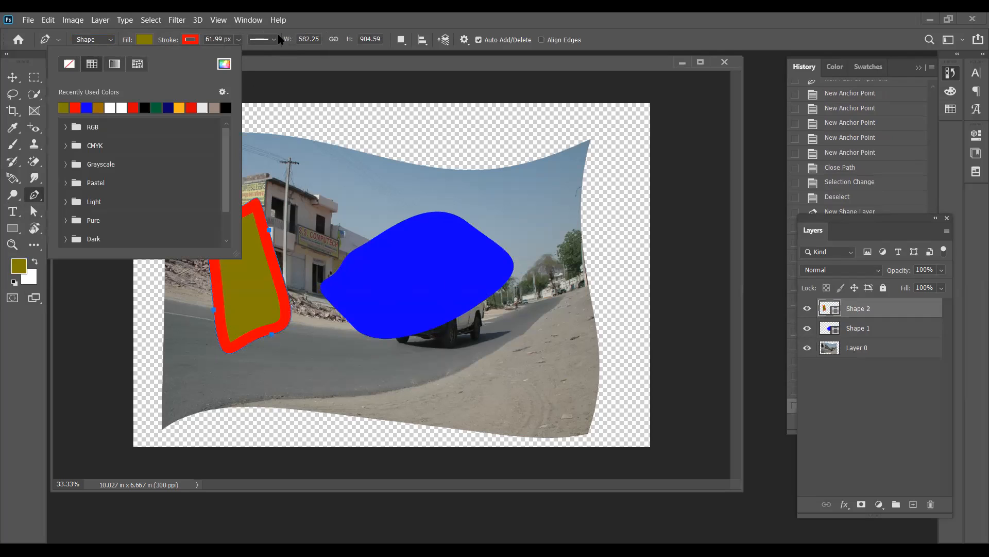
left_click(338, 340)
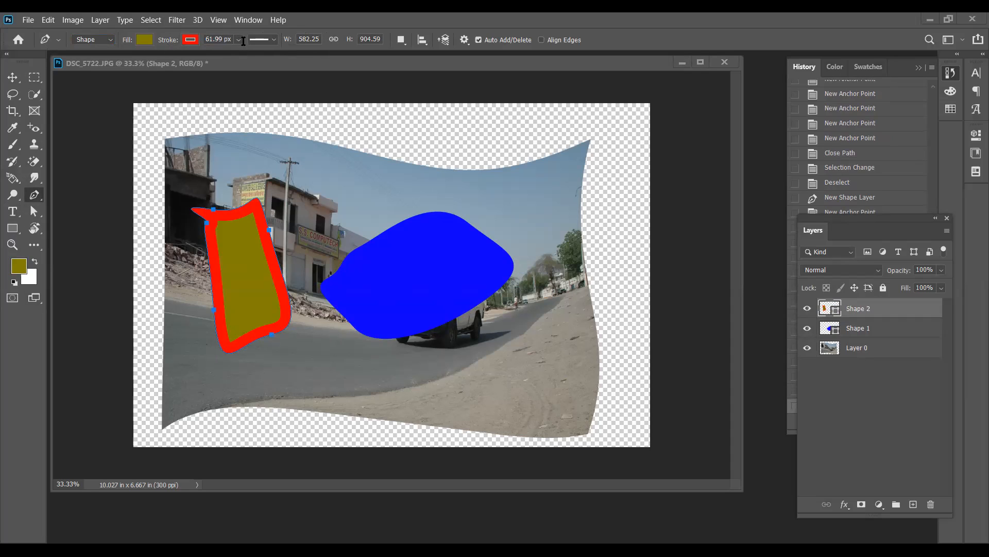
left_click(17, 227)
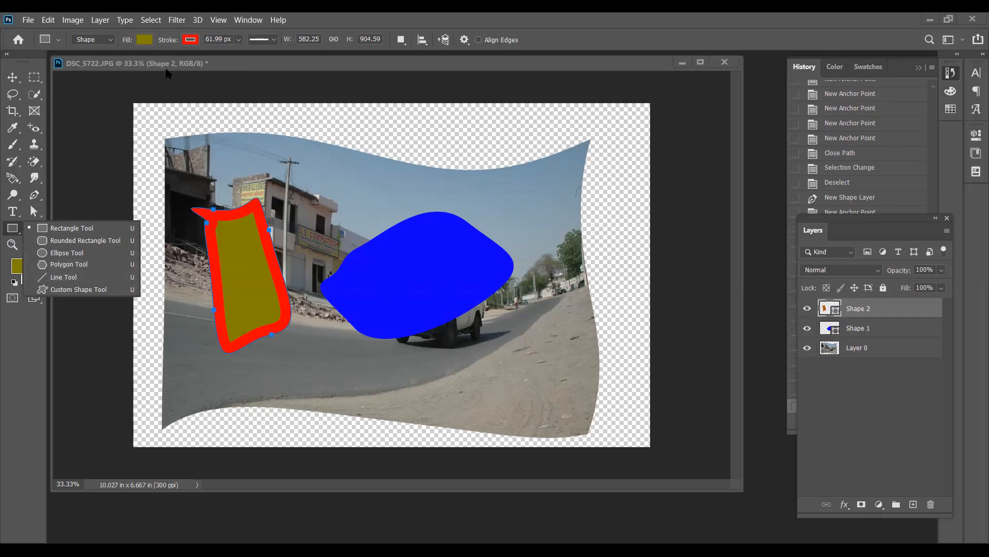
key("v")
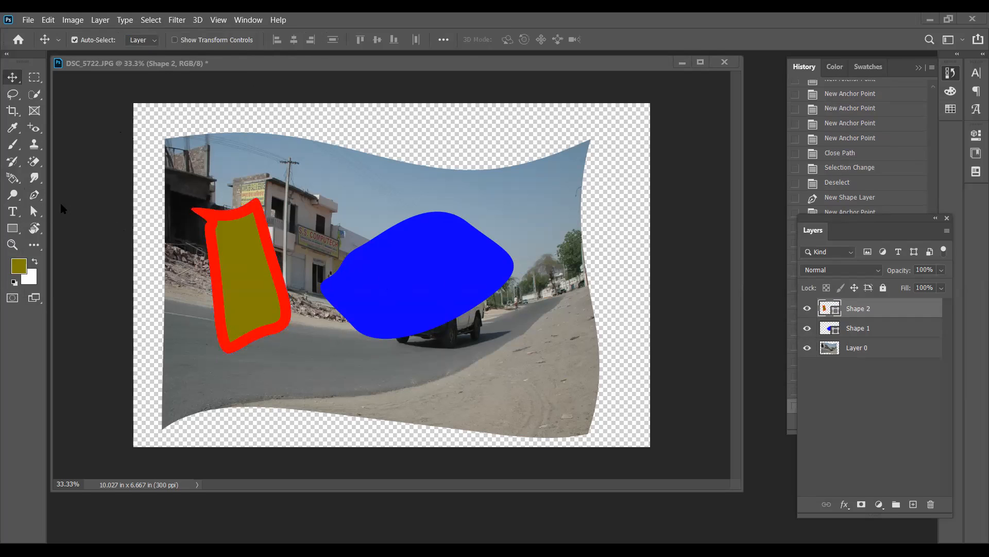
key("p")
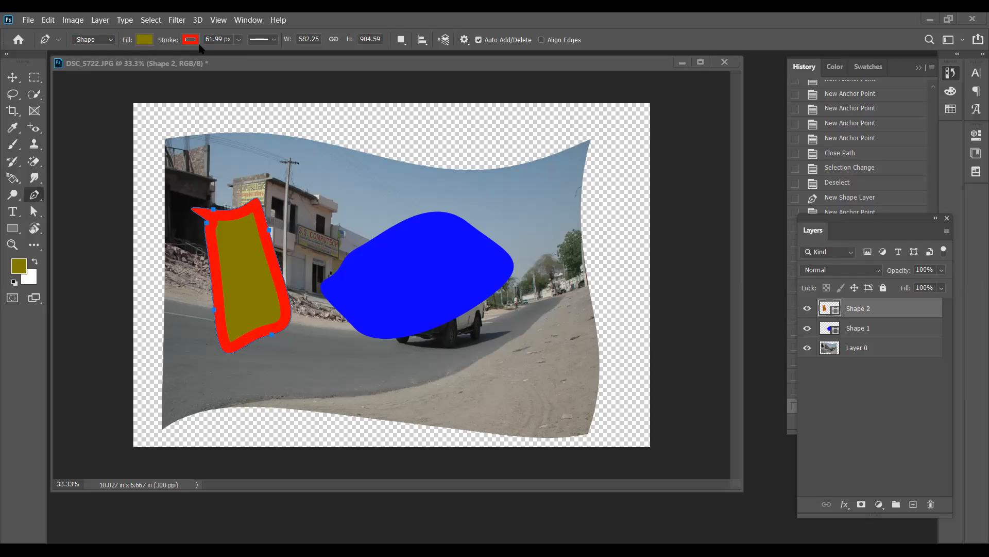
left_click(12, 77)
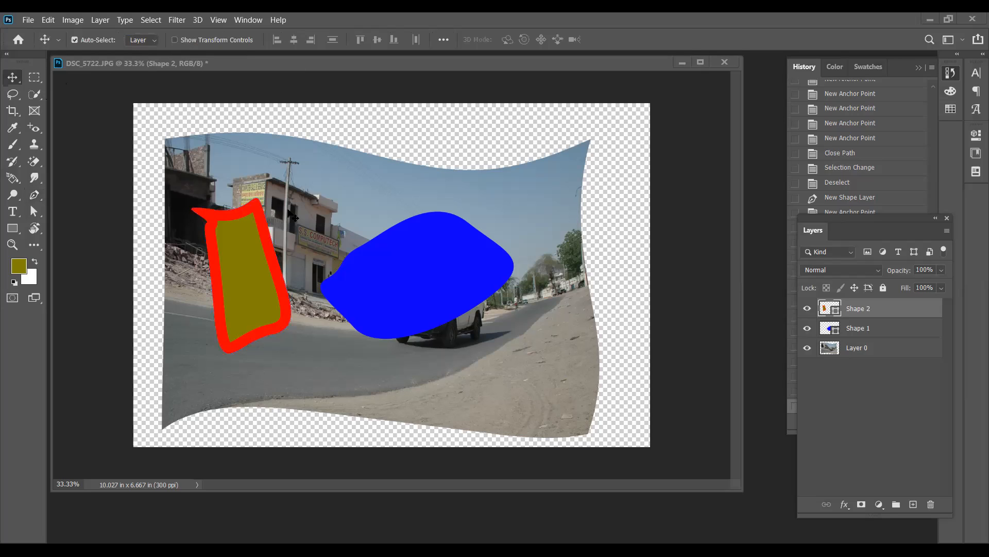